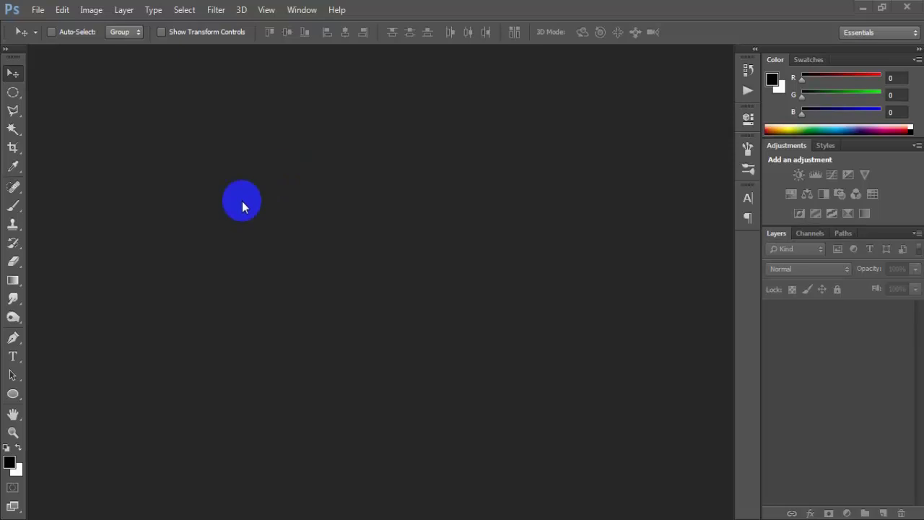
Step: Create a new 1154 × 1600 px blank document at 300 pixels/inch
{"action": "left_click", "coordinate": [37, 11]}
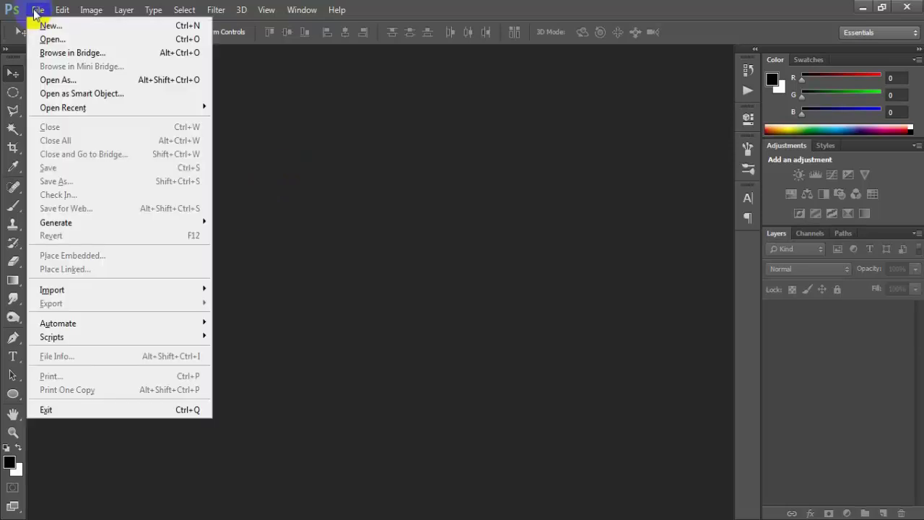
{"action": "left_click", "coordinate": [140, 29]}
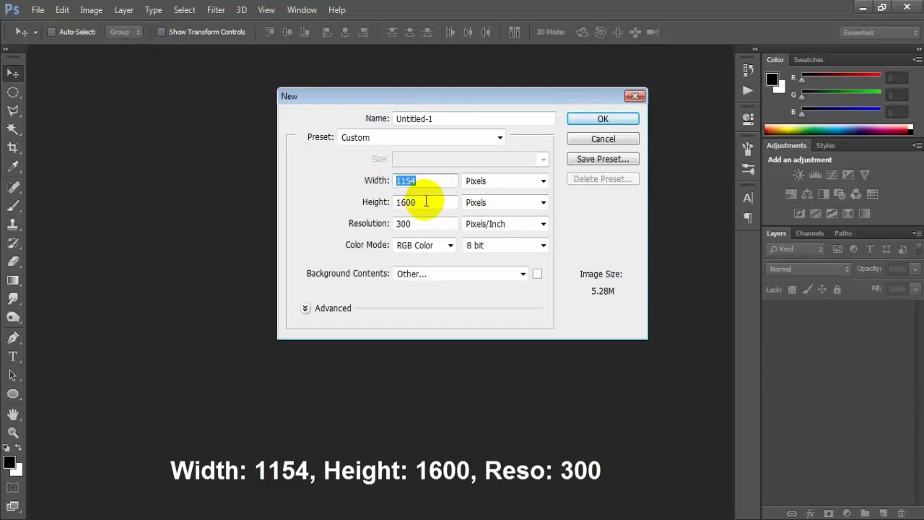
{"action": "key", "text": "Tab"}
{"action": "key", "text": "Tab"}
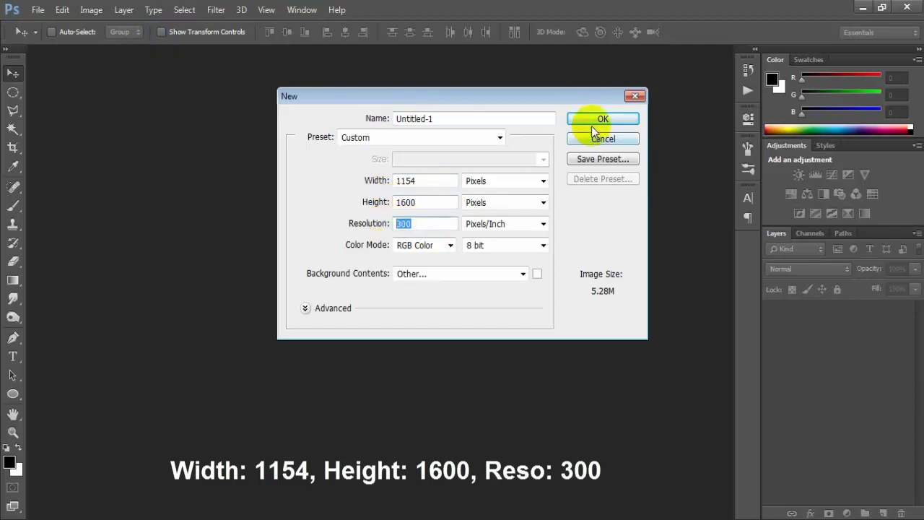
{"action": "left_click", "coordinate": [591, 119]}
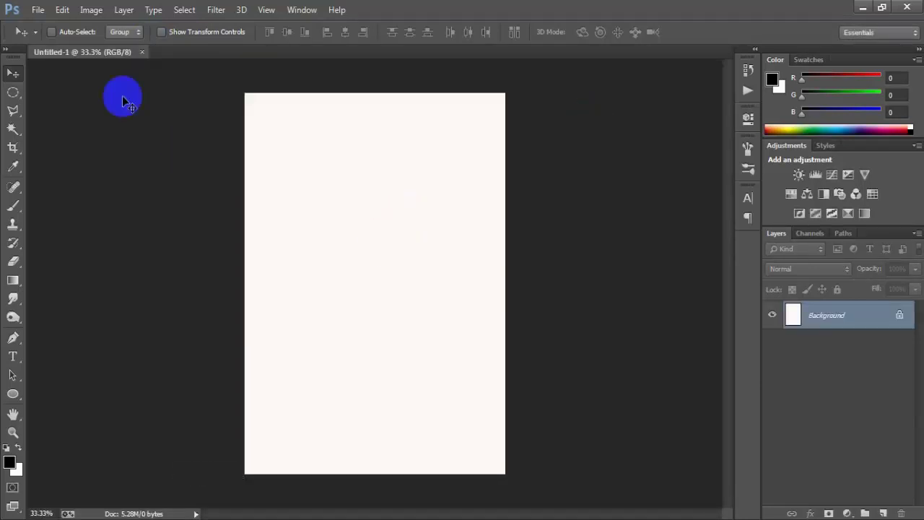
Step: Place the linked 'sky' image into the poster near the top
{"action": "left_click", "coordinate": [36, 10]}
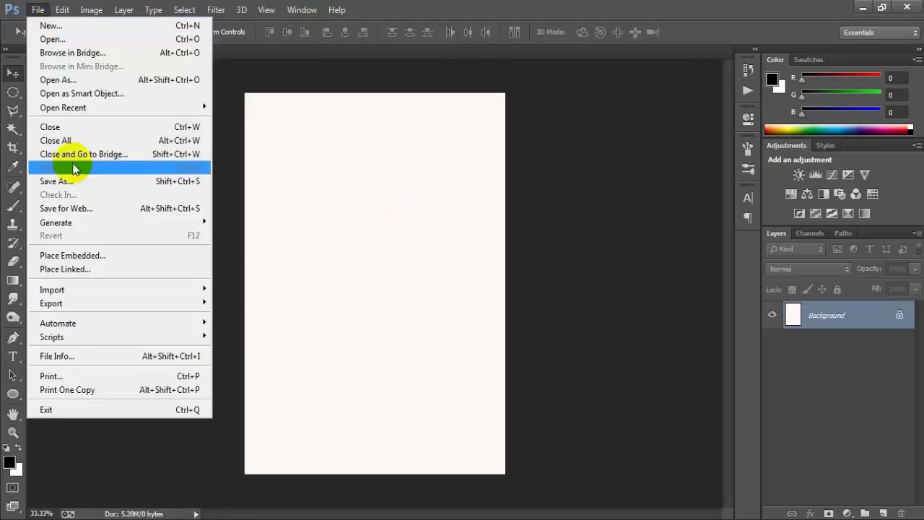
{"action": "left_click", "coordinate": [141, 272]}
{"action": "left_click", "coordinate": [121, 199]}
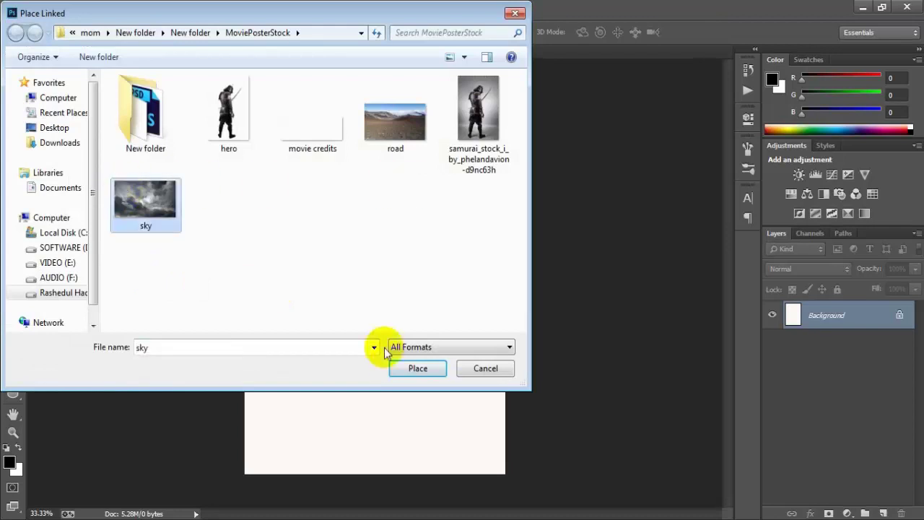
{"action": "left_click", "coordinate": [404, 368]}
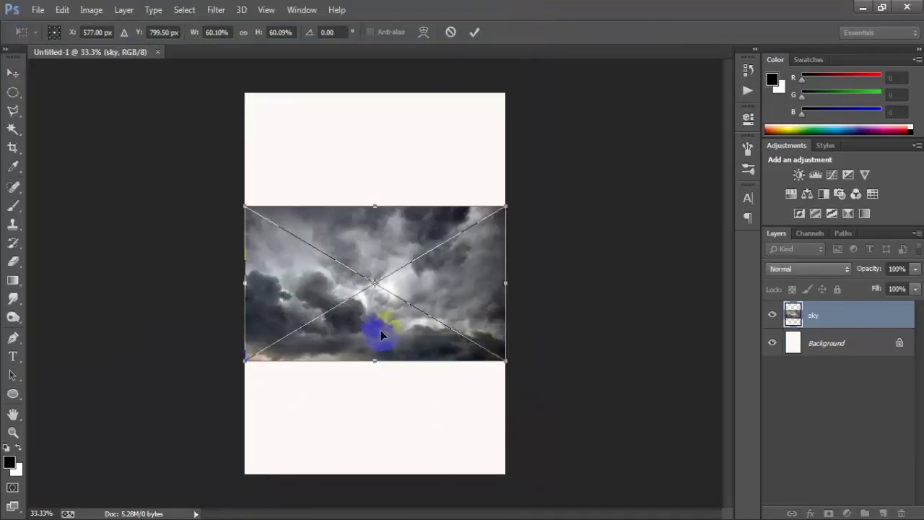
{"action": "mouse_move", "coordinate": [382, 330]}
{"action": "left_mouse_down"}
{"action": "mouse_move", "coordinate": [373, 222]}
{"action": "mouse_move", "coordinate": [374, 370]}
{"action": "left_mouse_up"}
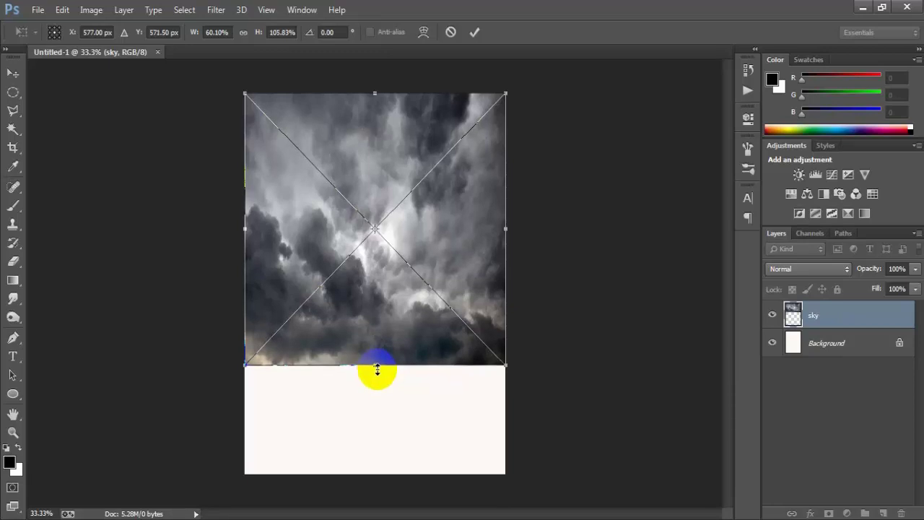
Step: Stretch the sky image across the top two-thirds of the canvas and commit it
{"action": "left_click_drag", "start_coordinate": [508, 231], "coordinate": [515, 230]}
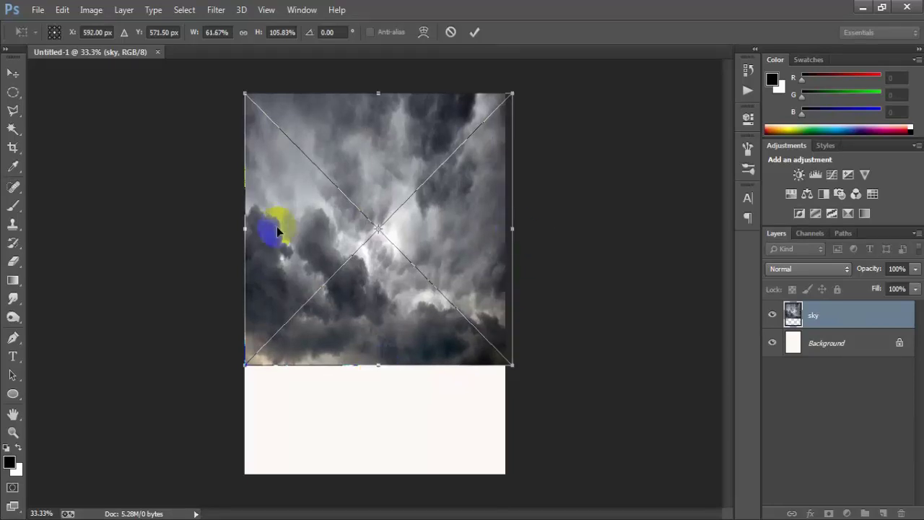
{"action": "left_click_drag", "start_coordinate": [245, 229], "coordinate": [229, 229]}
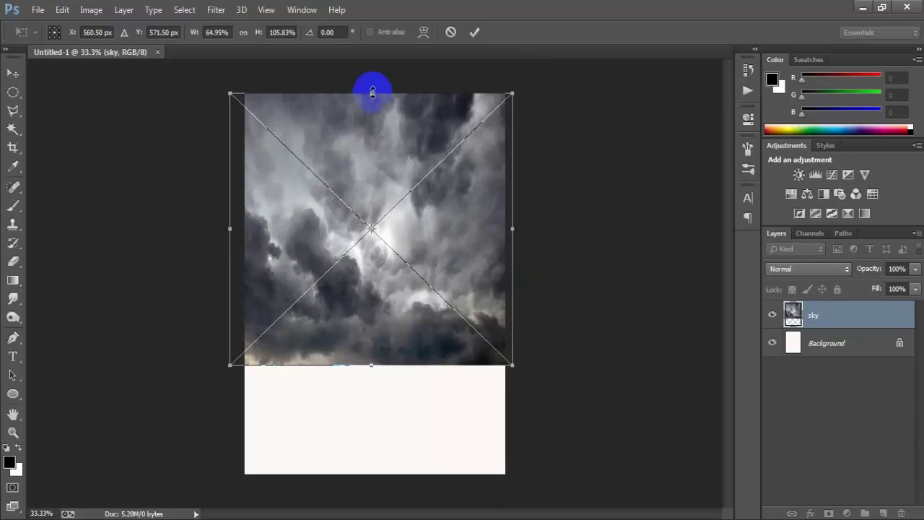
{"action": "left_click_drag", "start_coordinate": [375, 87], "coordinate": [373, 79]}
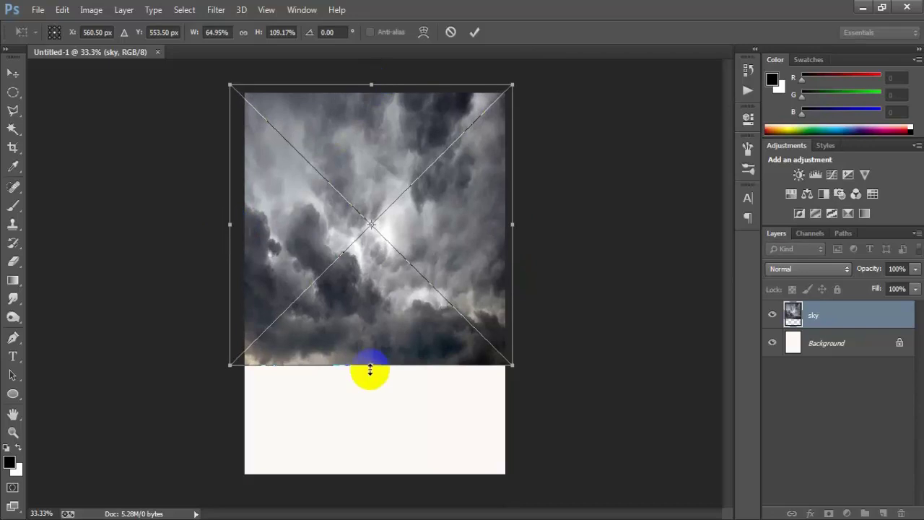
{"action": "left_click_drag", "start_coordinate": [373, 364], "coordinate": [373, 355]}
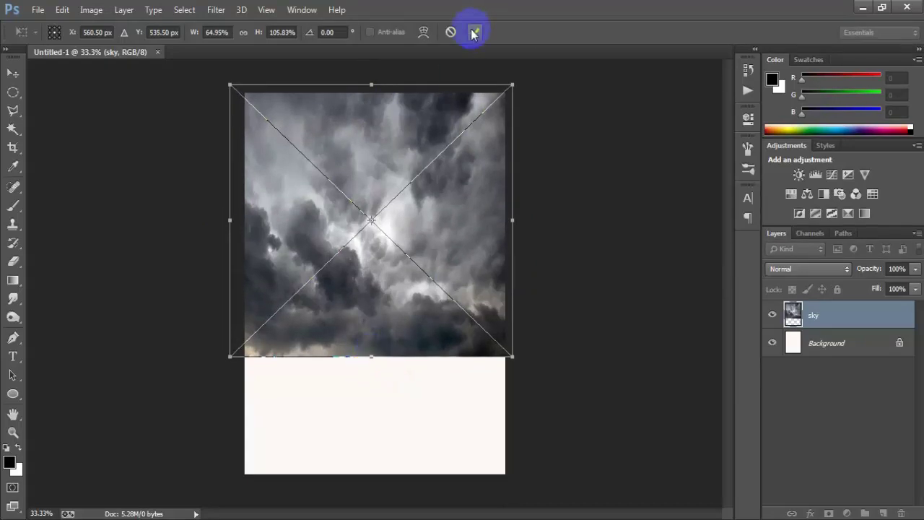
{"action": "double_click", "coordinate": [476, 110]}
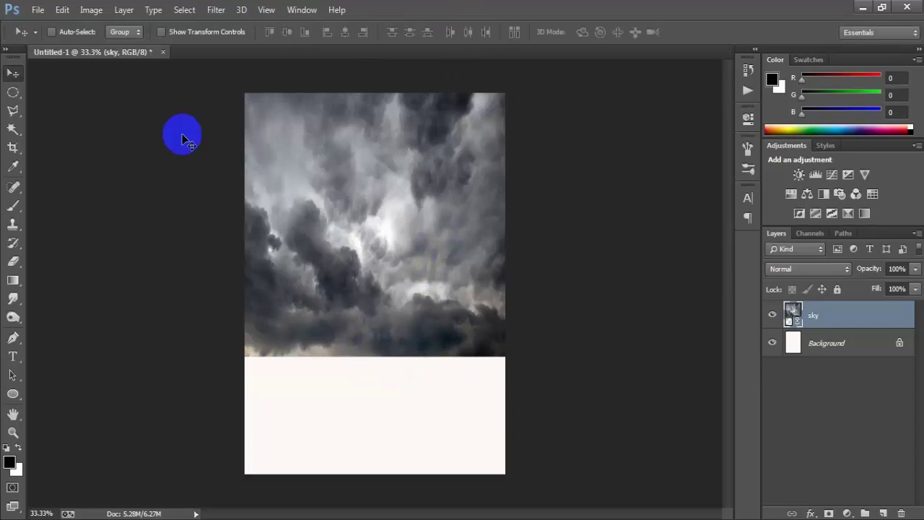
{"action": "left_click", "coordinate": [38, 10]}
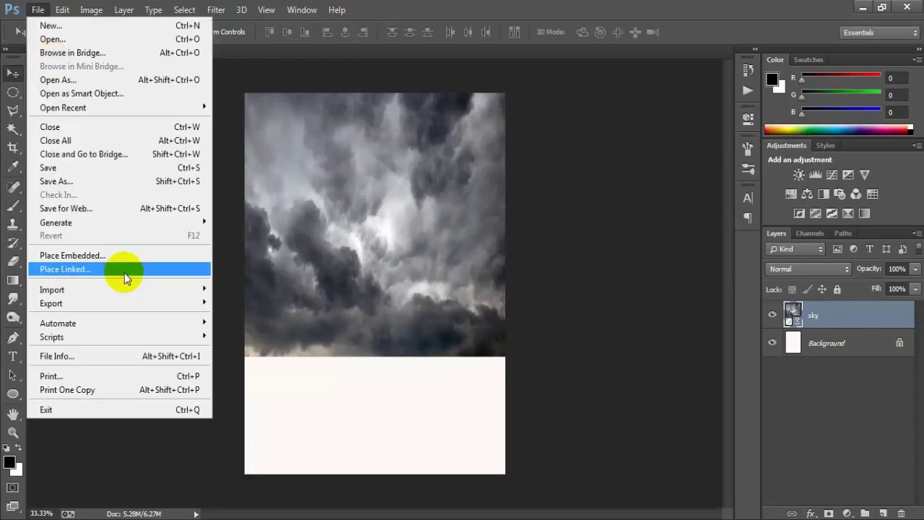
Step: Place the linked 'road' image below the clouds
{"action": "left_click", "coordinate": [161, 272]}
{"action": "left_click", "coordinate": [395, 119]}
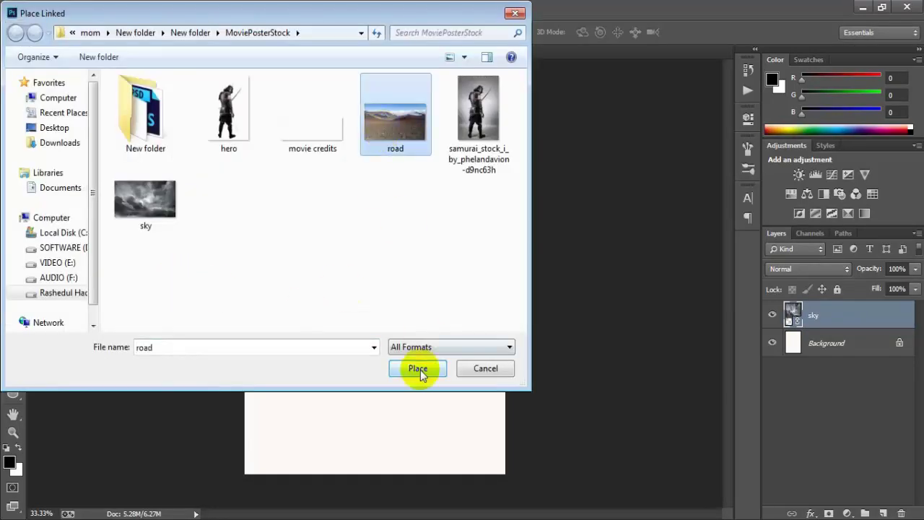
{"action": "left_click", "coordinate": [418, 368]}
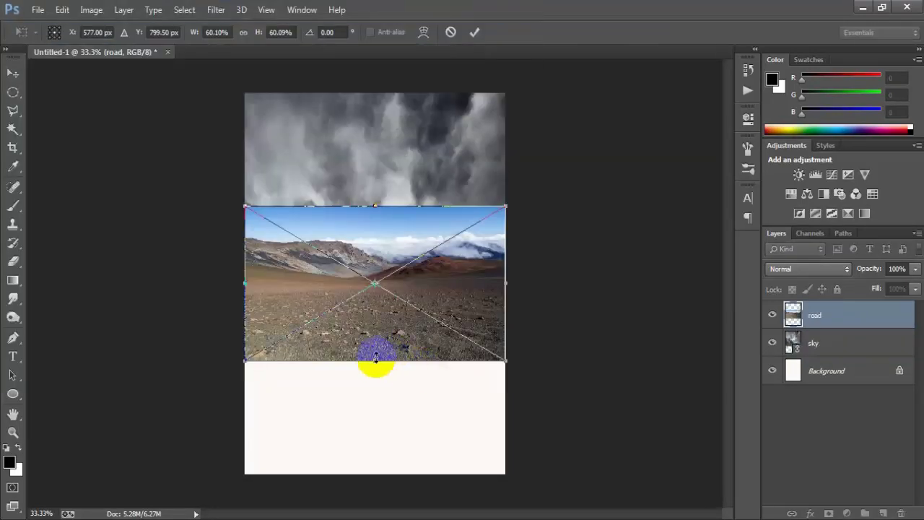
{"action": "mouse_move", "coordinate": [375, 357]}
{"action": "left_mouse_down"}
{"action": "mouse_move", "coordinate": [390, 361]}
{"action": "mouse_move", "coordinate": [383, 373]}
{"action": "left_mouse_up"}
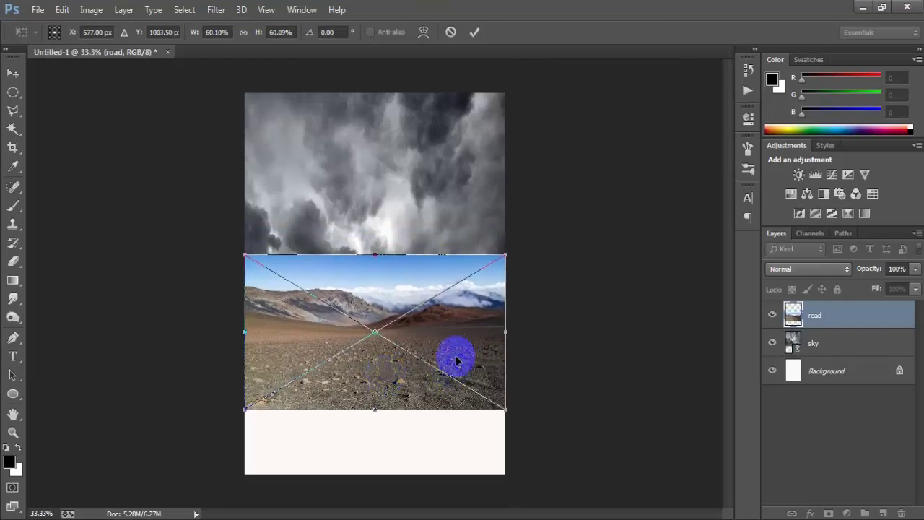
Step: Stretch the road image to fill the lower canvas down to the bottom edge and commit
{"action": "left_click_drag", "start_coordinate": [505, 332], "coordinate": [513, 334]}
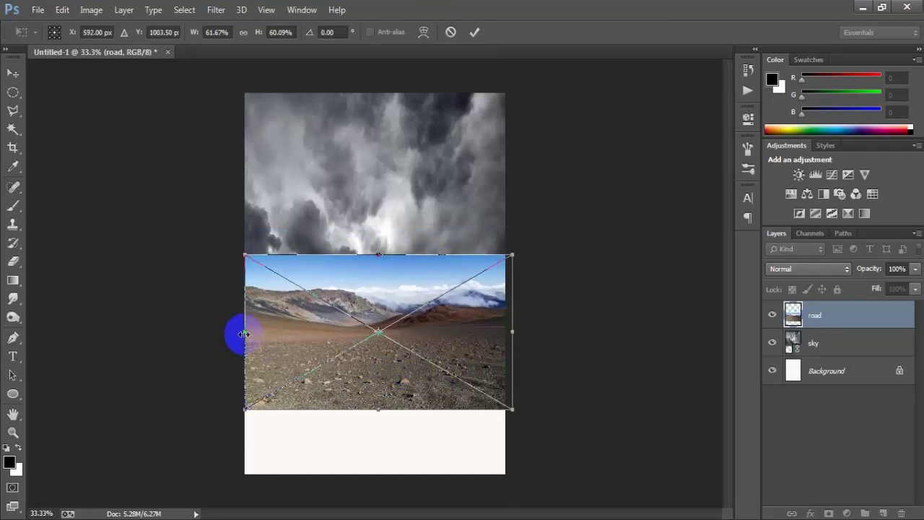
{"action": "left_click_drag", "start_coordinate": [239, 333], "coordinate": [230, 334]}
{"action": "left_click_drag", "start_coordinate": [378, 410], "coordinate": [383, 476]}
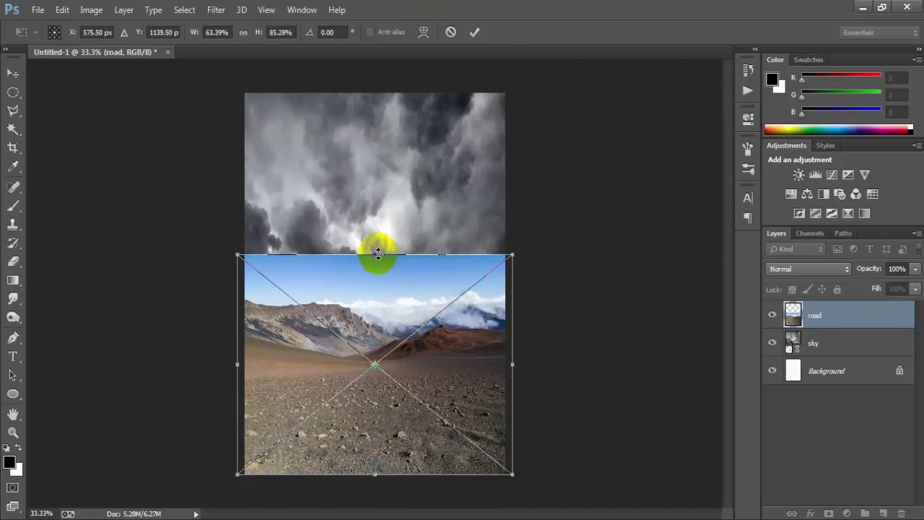
{"action": "mouse_move", "coordinate": [378, 254]}
{"action": "left_mouse_down"}
{"action": "mouse_move", "coordinate": [387, 215]}
{"action": "mouse_move", "coordinate": [385, 228]}
{"action": "left_mouse_up"}
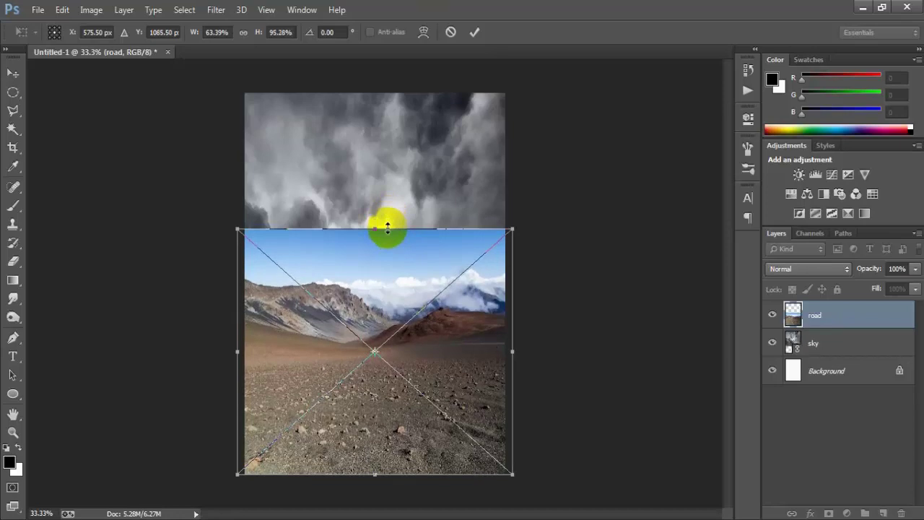
{"action": "left_click", "coordinate": [475, 32]}
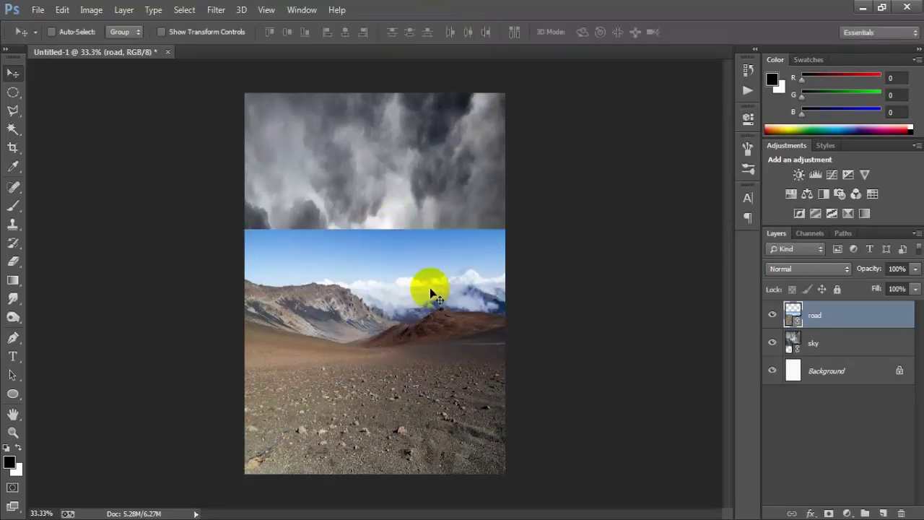
Step: Rasterize the road layer, add a layer mask, and pick a Foreground to Transparent gradient
{"action": "right_click", "coordinate": [865, 318]}
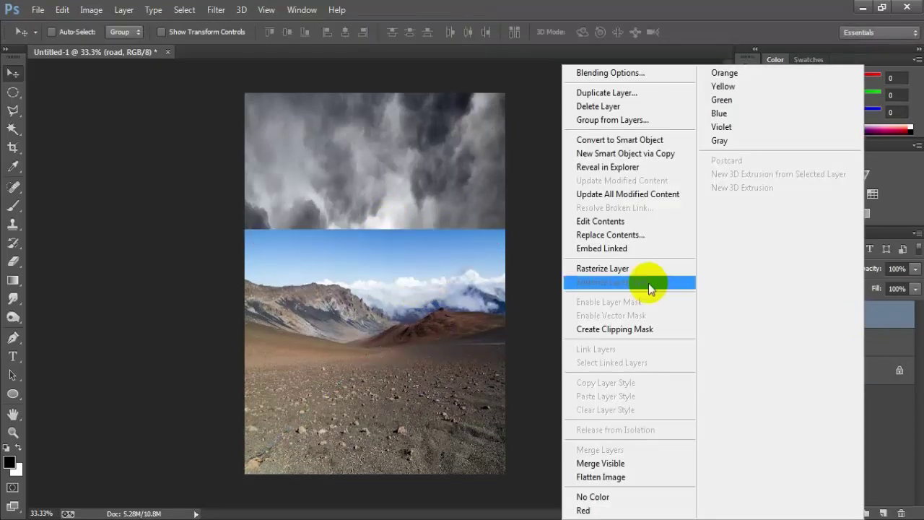
{"action": "left_click", "coordinate": [629, 264]}
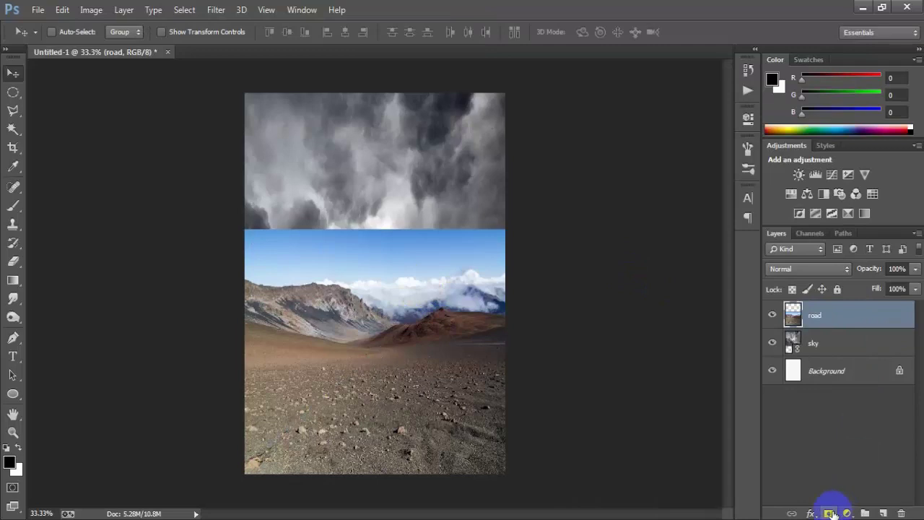
{"action": "left_click", "coordinate": [828, 513]}
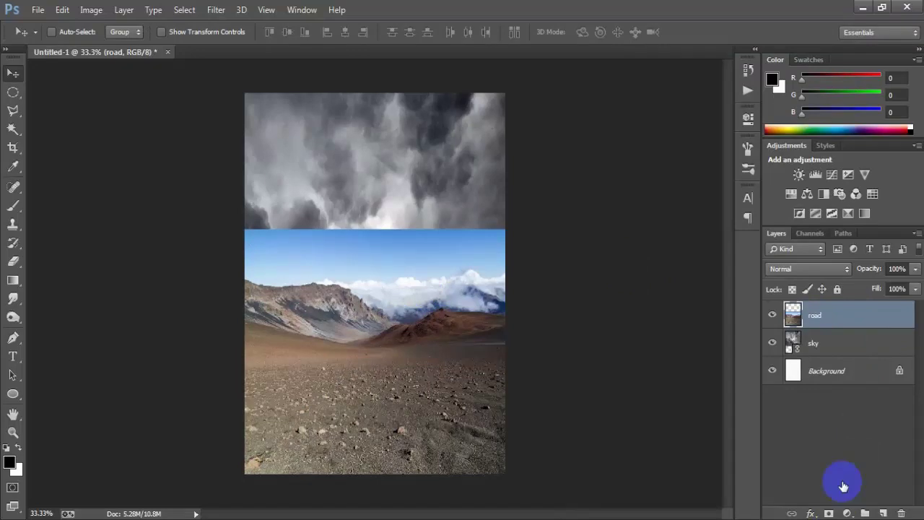
{"action": "left_click", "coordinate": [13, 280]}
{"action": "left_click", "coordinate": [109, 280]}
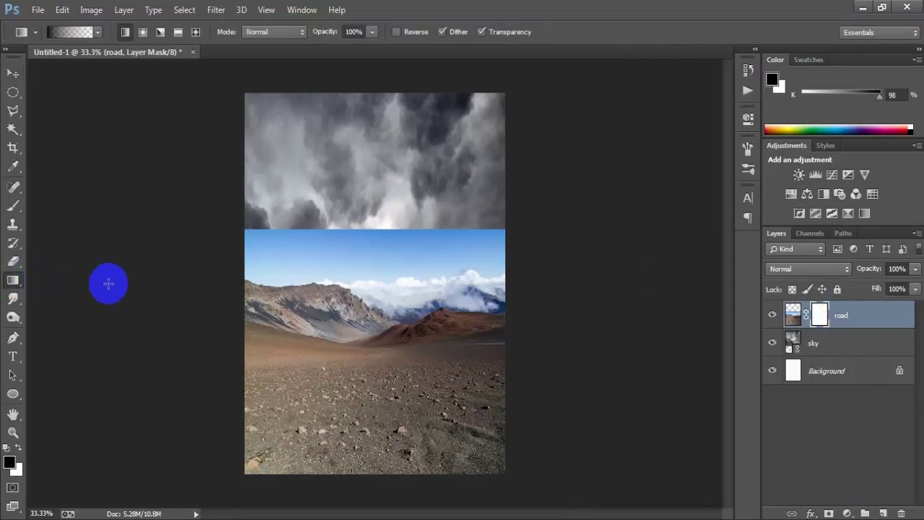
{"action": "left_click", "coordinate": [79, 32]}
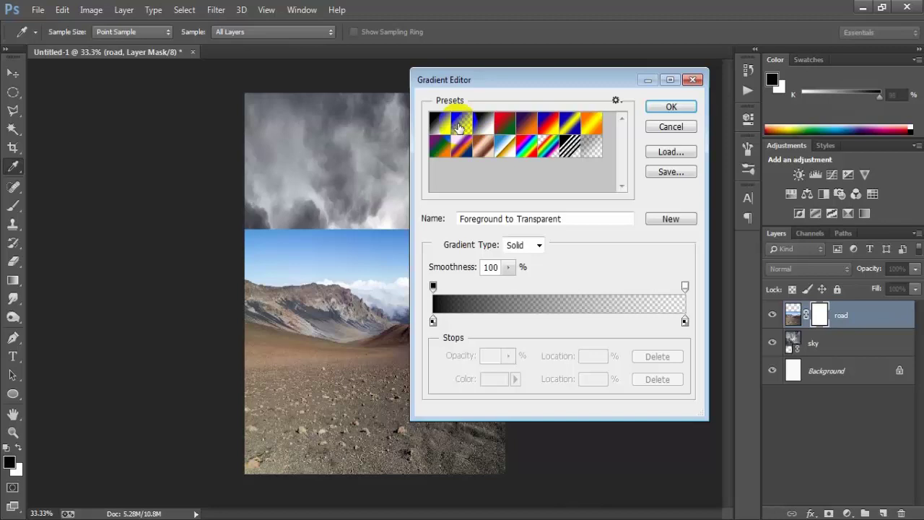
{"action": "left_click", "coordinate": [665, 110]}
{"action": "left_click", "coordinate": [450, 161]}
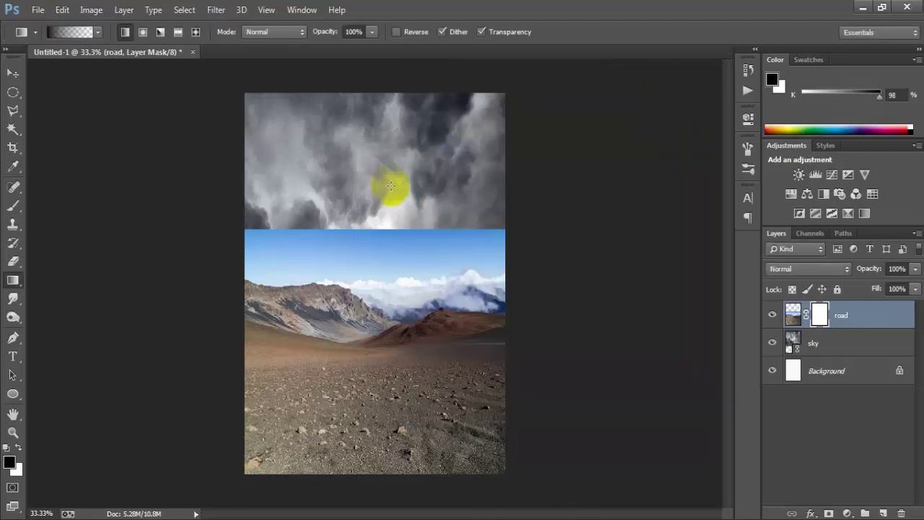
Step: Drag gradients down the road mask to fade its sky into the clouds at the horizon
{"action": "left_click_drag", "start_coordinate": [389, 187], "coordinate": [392, 299]}
{"action": "left_click_drag", "start_coordinate": [392, 206], "coordinate": [397, 303]}
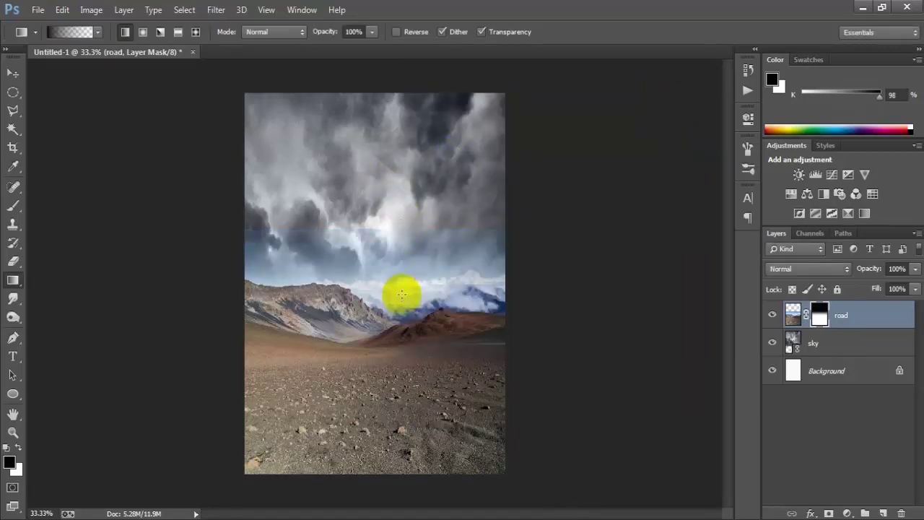
{"action": "left_click_drag", "start_coordinate": [397, 195], "coordinate": [402, 288]}
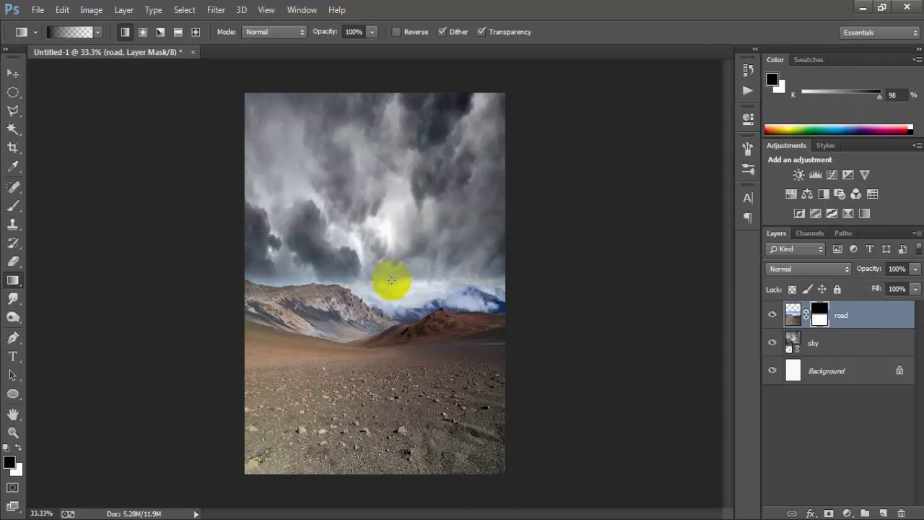
{"action": "left_click_drag", "start_coordinate": [393, 197], "coordinate": [392, 286]}
{"action": "left_click_drag", "start_coordinate": [381, 201], "coordinate": [388, 299]}
{"action": "left_click_drag", "start_coordinate": [406, 269], "coordinate": [410, 295]}
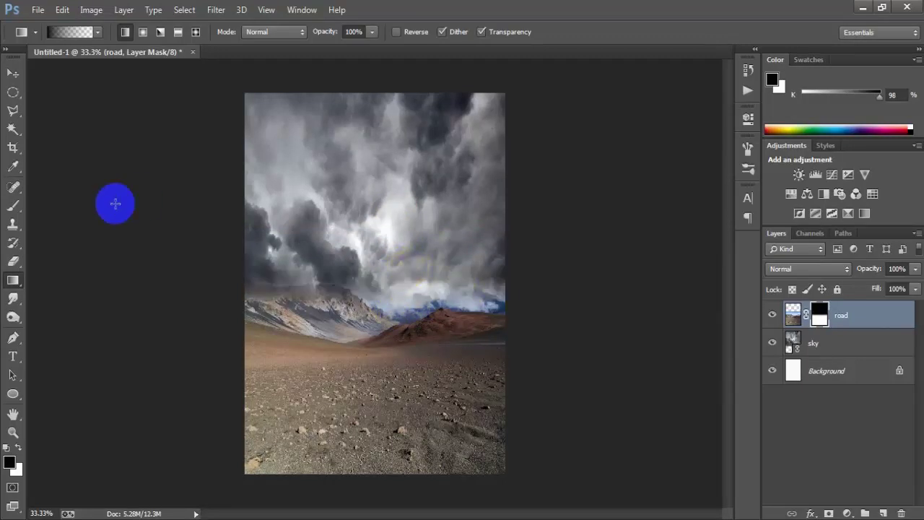
{"action": "left_click", "coordinate": [13, 208]}
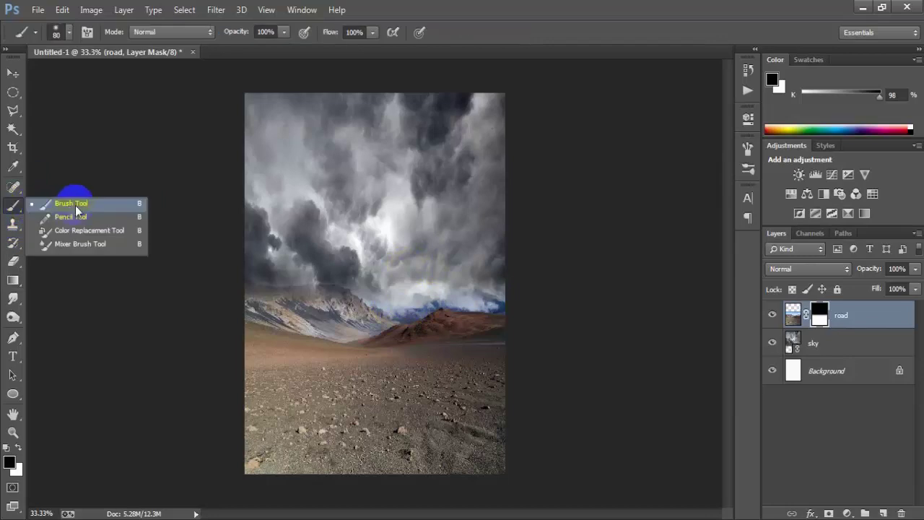
Step: Brush out the leftover blue sky along the mountain ridge on the road mask
{"action": "left_click", "coordinate": [72, 206]}
{"action": "left_click_drag", "start_coordinate": [433, 299], "coordinate": [495, 297]}
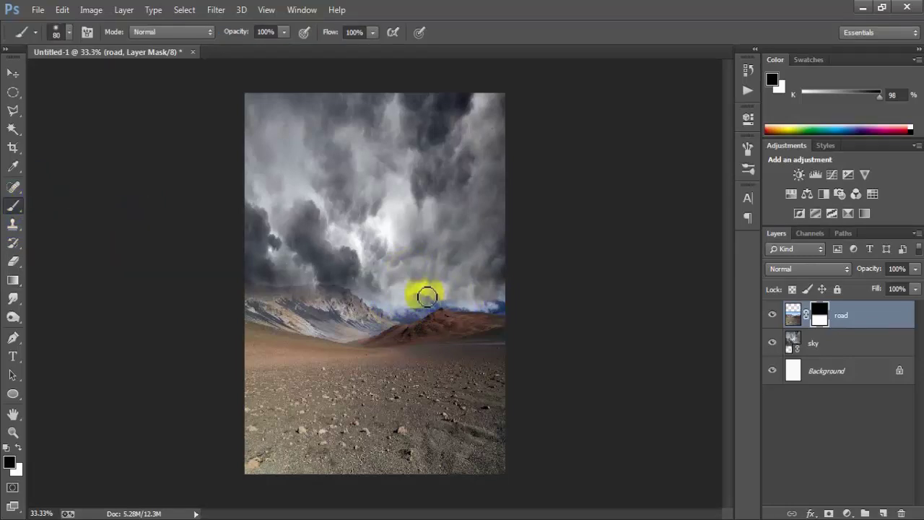
{"action": "left_click_drag", "start_coordinate": [423, 295], "coordinate": [501, 299]}
{"action": "mouse_move", "coordinate": [438, 293]}
{"action": "left_mouse_down"}
{"action": "mouse_move", "coordinate": [446, 299]}
{"action": "mouse_move", "coordinate": [360, 285]}
{"action": "mouse_move", "coordinate": [325, 260]}
{"action": "mouse_move", "coordinate": [412, 313]}
{"action": "mouse_move", "coordinate": [397, 315]}
{"action": "mouse_move", "coordinate": [423, 313]}
{"action": "mouse_move", "coordinate": [439, 299]}
{"action": "mouse_move", "coordinate": [480, 308]}
{"action": "mouse_move", "coordinate": [499, 295]}
{"action": "mouse_move", "coordinate": [347, 270]}
{"action": "mouse_move", "coordinate": [309, 275]}
{"action": "mouse_move", "coordinate": [355, 260]}
{"action": "left_mouse_up"}
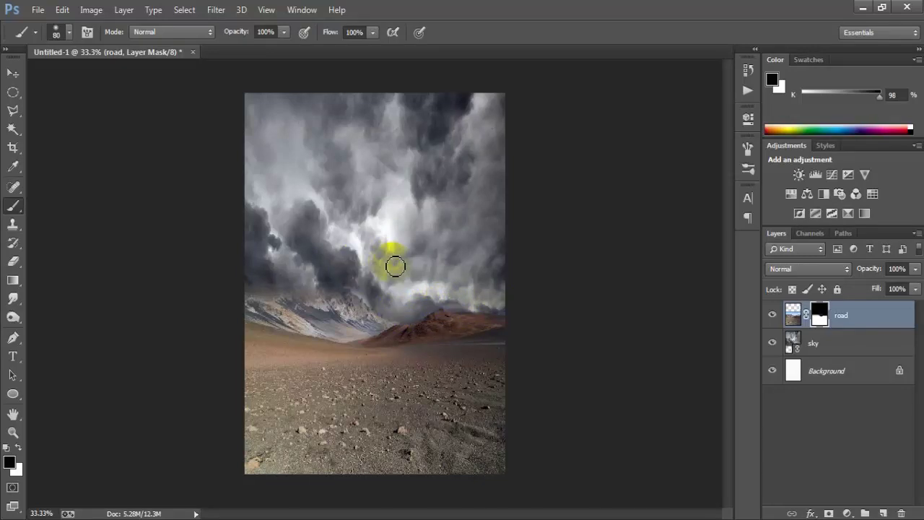
{"action": "left_click", "coordinate": [13, 73]}
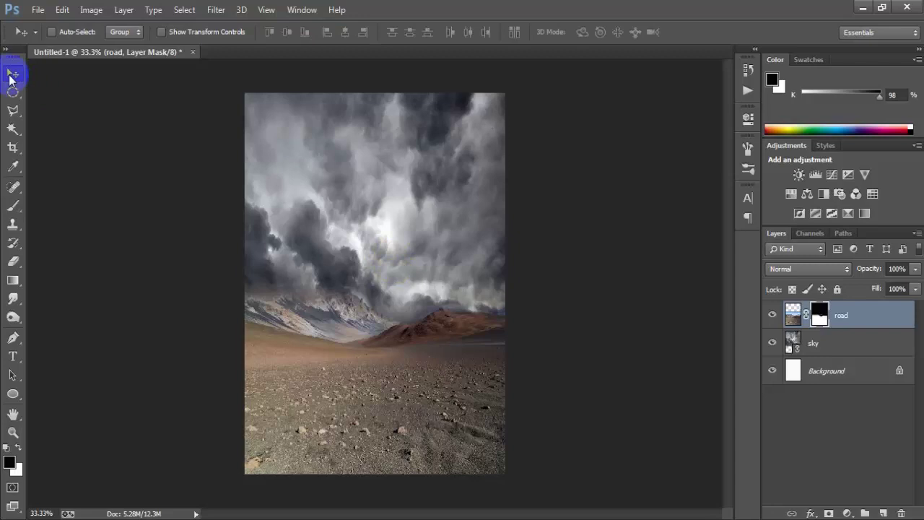
{"action": "left_click", "coordinate": [794, 345]}
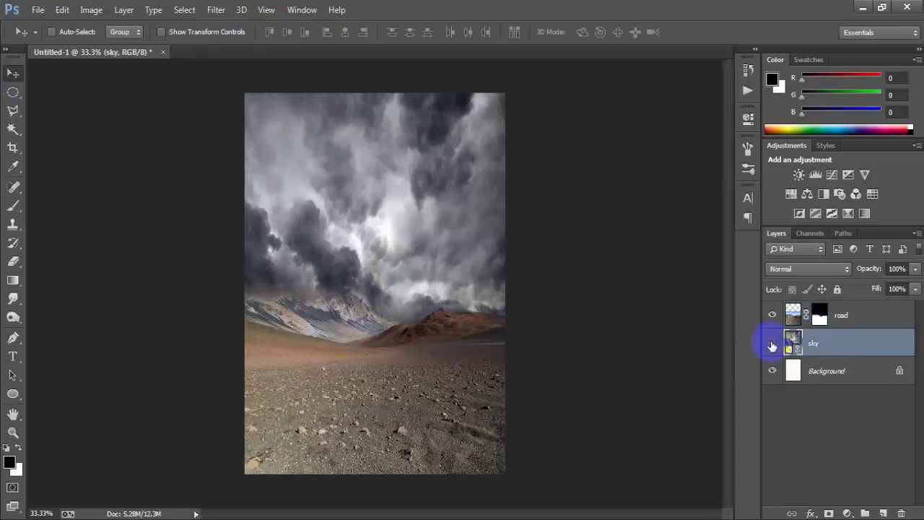
Step: Rasterize the sky smart object layer into plain pixels
{"action": "left_click", "coordinate": [772, 345]}
{"action": "left_click", "coordinate": [772, 345]}
{"action": "right_click", "coordinate": [854, 344]}
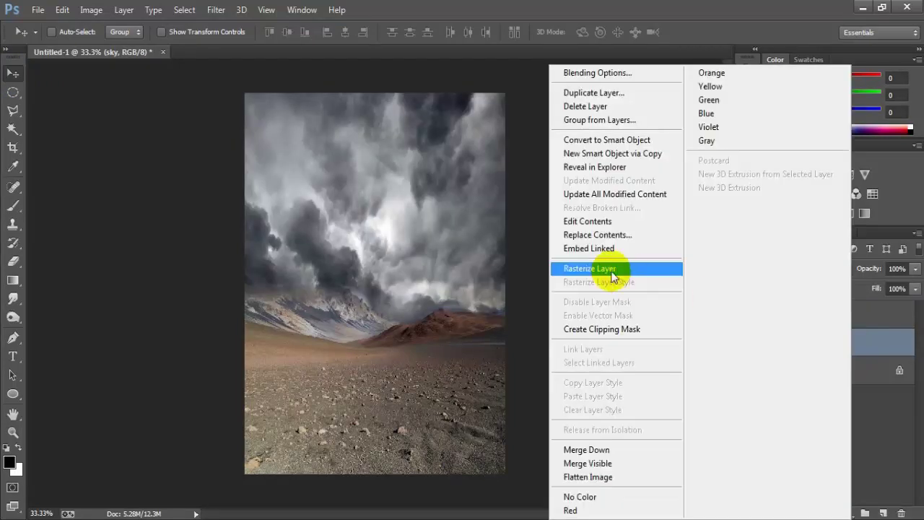
{"action": "left_click", "coordinate": [583, 267]}
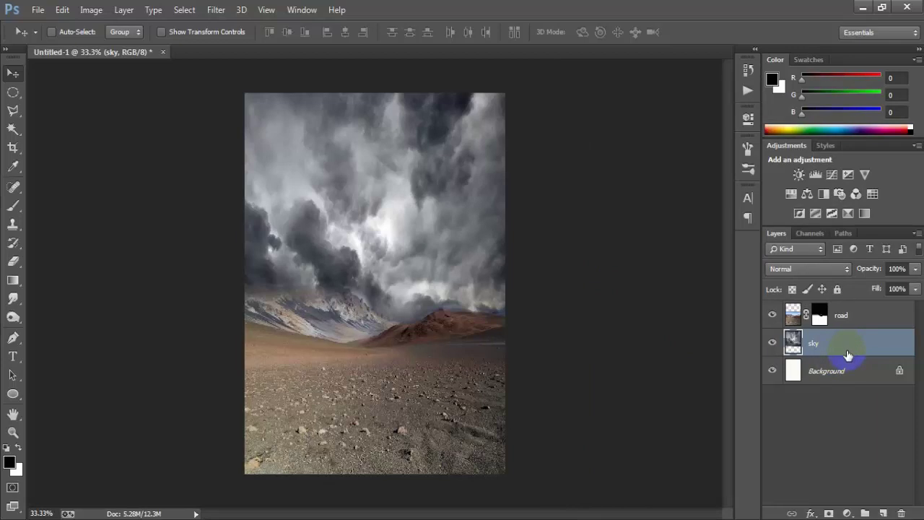
{"action": "left_click", "coordinate": [847, 513]}
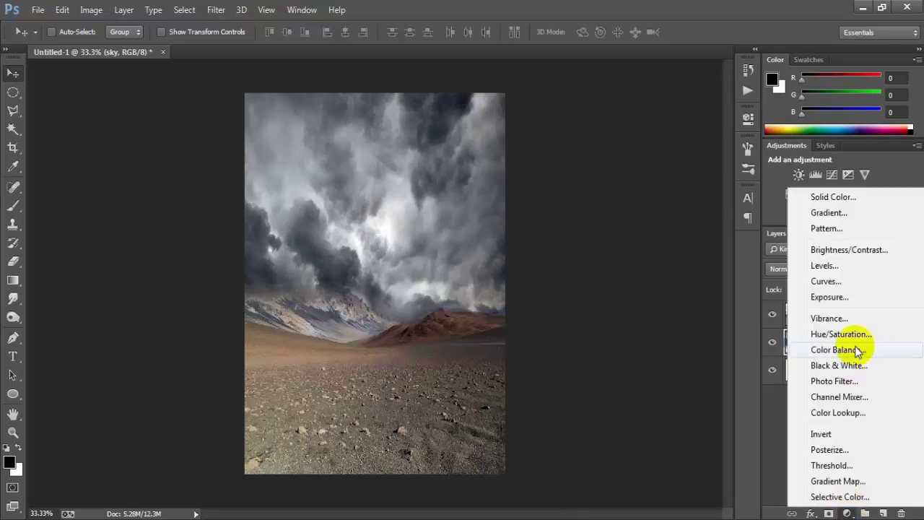
Step: Add a Hue/Saturation layer over the sky with Hue -180, Saturation -20, Lightness -10
{"action": "left_click", "coordinate": [897, 343]}
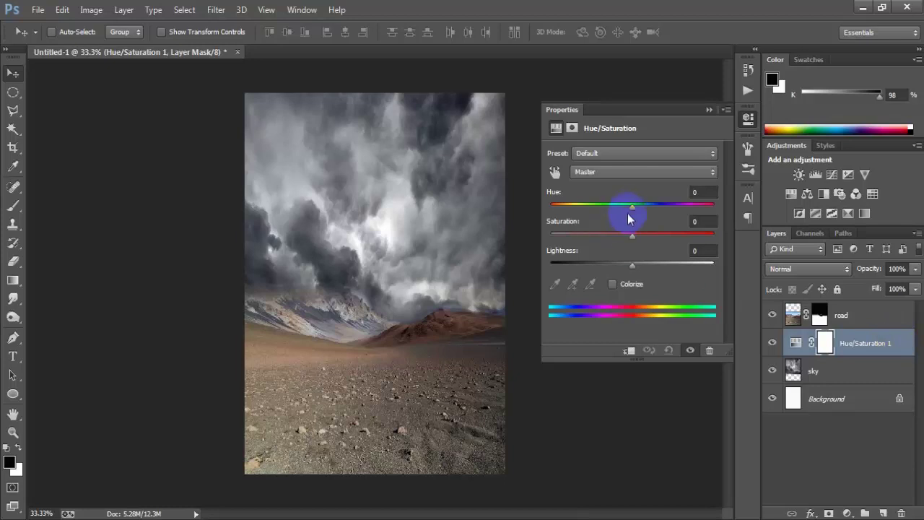
{"action": "left_click_drag", "start_coordinate": [632, 211], "coordinate": [542, 211]}
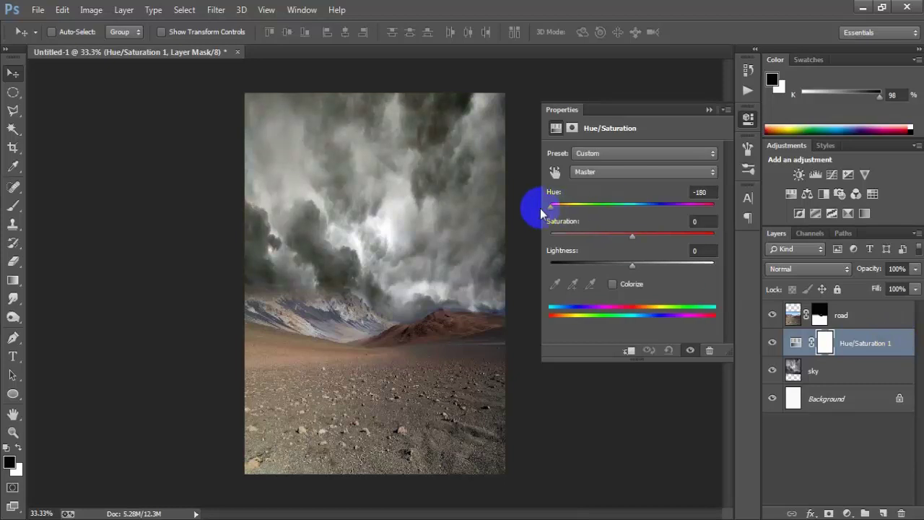
{"action": "left_click", "coordinate": [693, 223]}
{"action": "type", "text": "-20"}
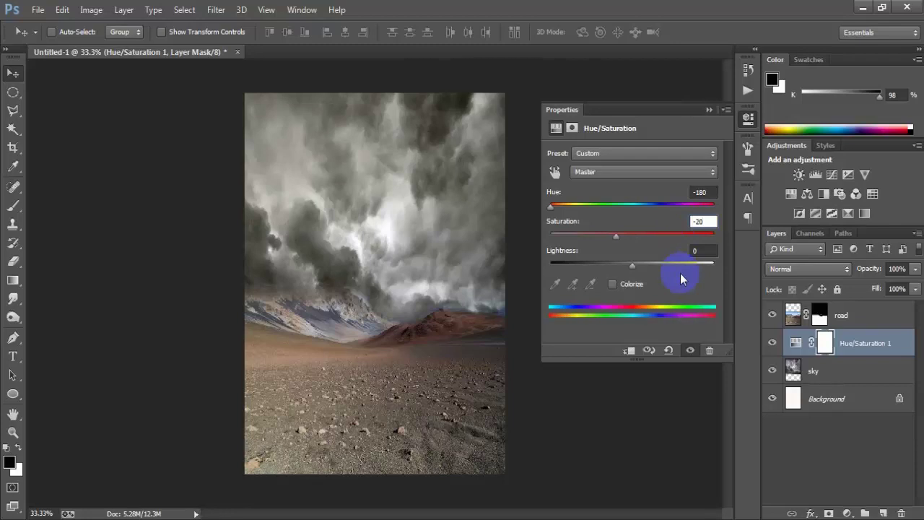
{"action": "left_click", "coordinate": [693, 250]}
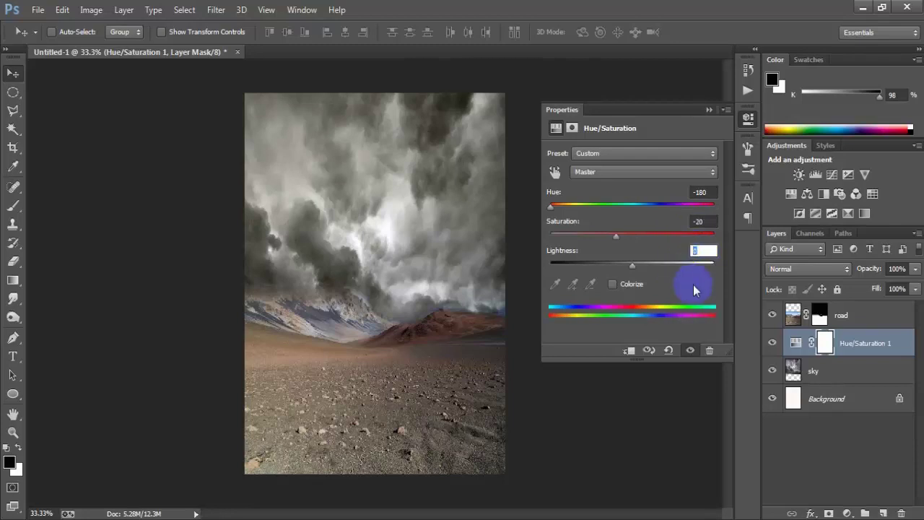
{"action": "type", "text": "-1"}
{"action": "type", "text": "0"}
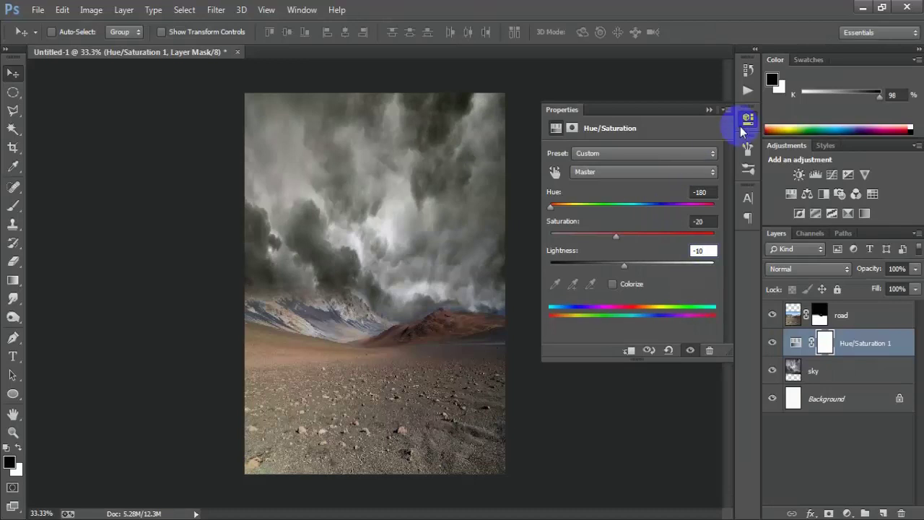
{"action": "left_click", "coordinate": [750, 124]}
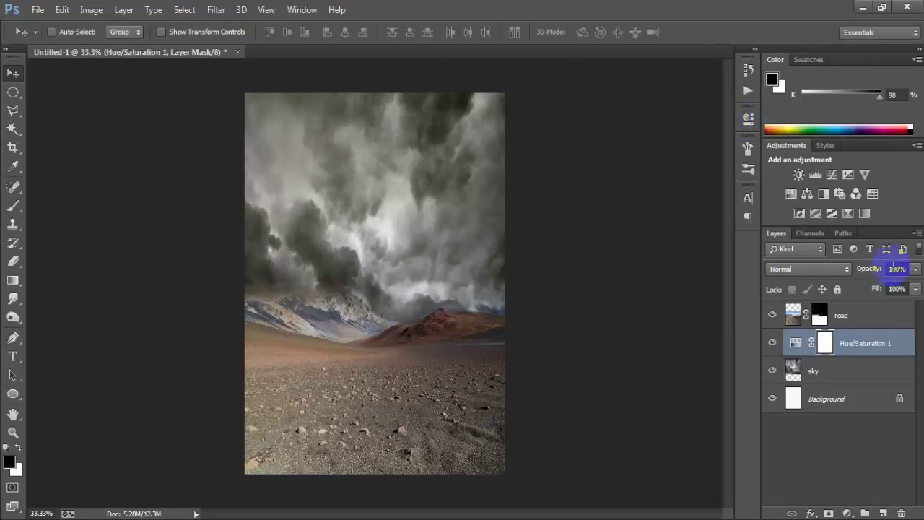
{"action": "left_click", "coordinate": [893, 315]}
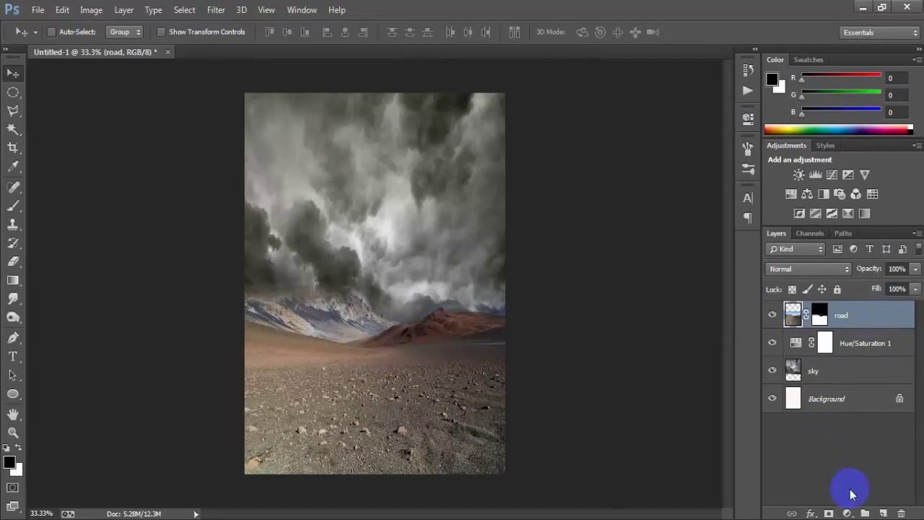
{"action": "left_click", "coordinate": [847, 513]}
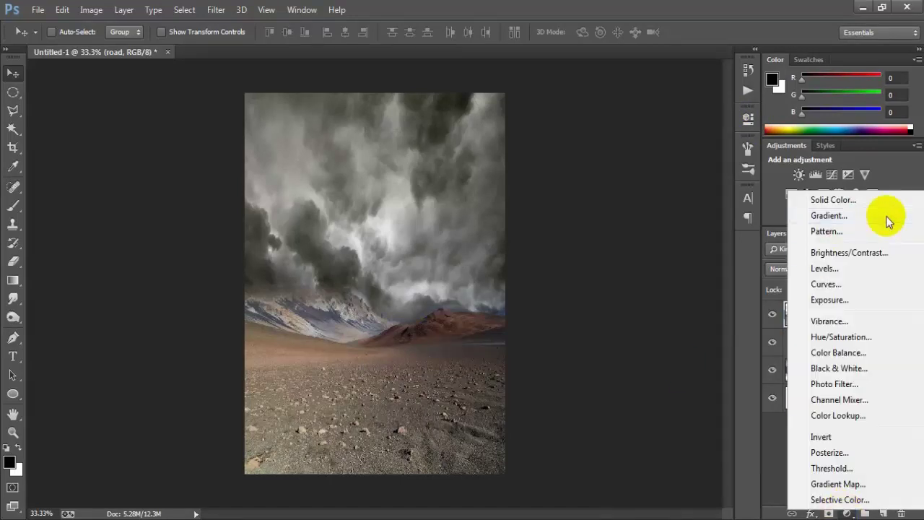
Step: Add a Gradient Fill layer fading from #bc8637 to transparent
{"action": "left_click", "coordinate": [884, 216]}
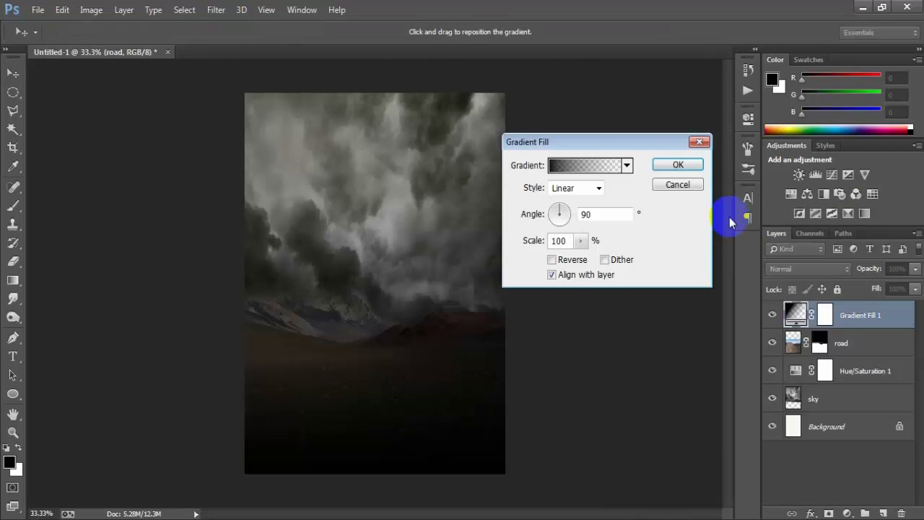
{"action": "left_click", "coordinate": [603, 168]}
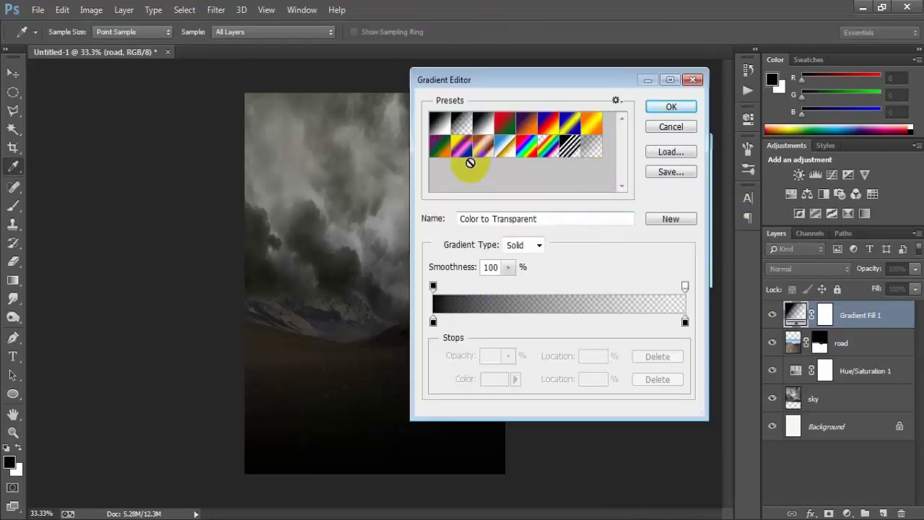
{"action": "left_click", "coordinate": [462, 123]}
{"action": "left_click", "coordinate": [433, 322]}
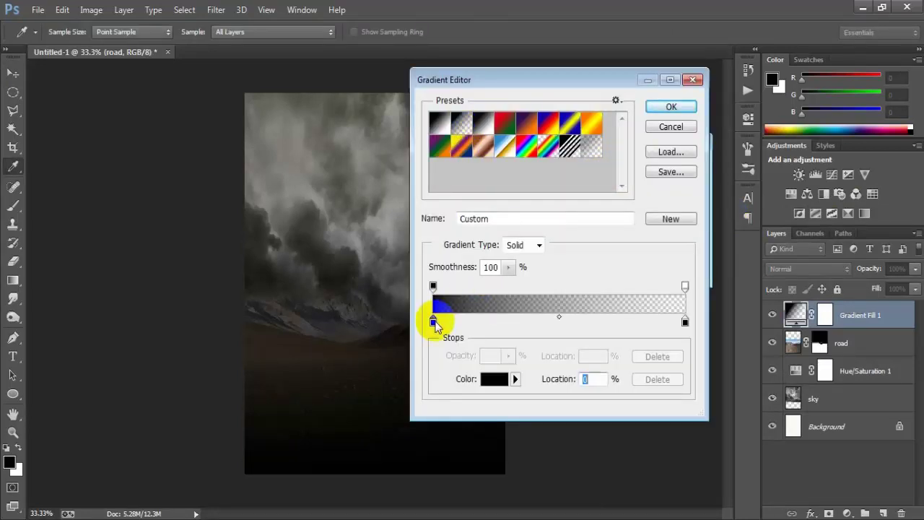
{"action": "left_click", "coordinate": [485, 381]}
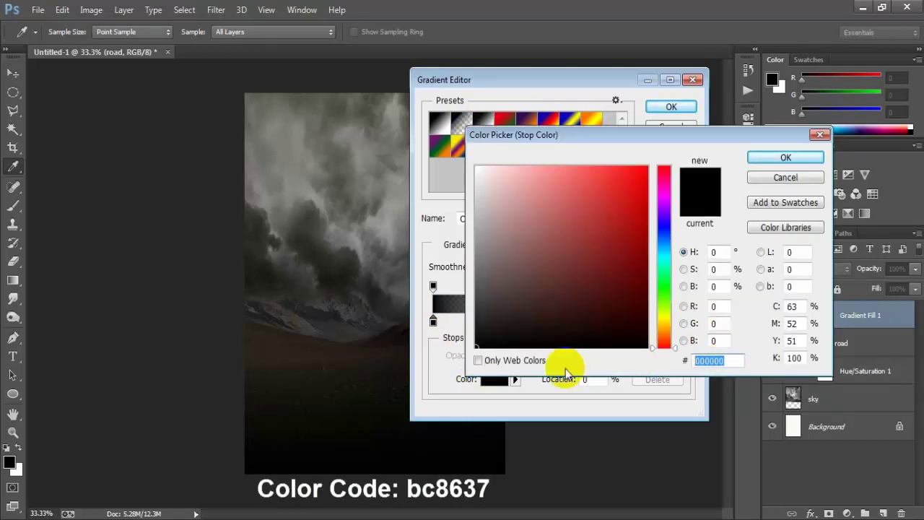
{"action": "type", "text": "bc"}
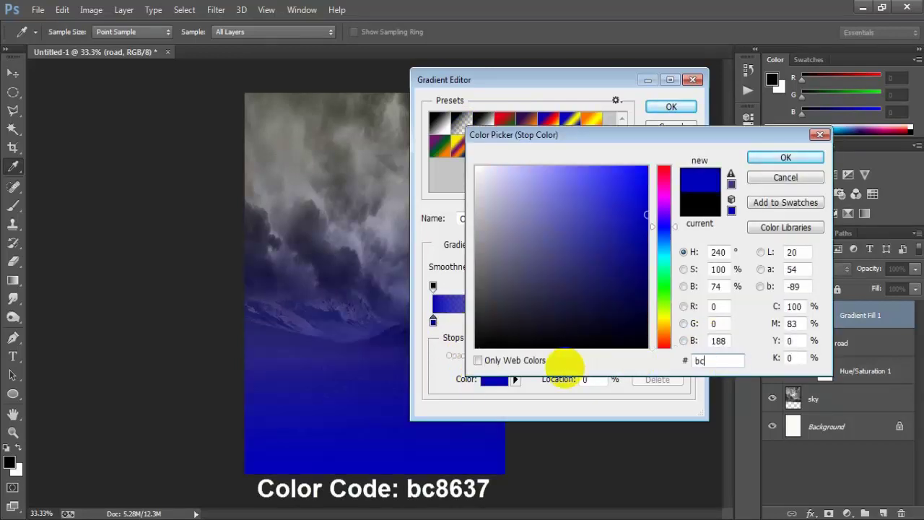
{"action": "type", "text": "863"}
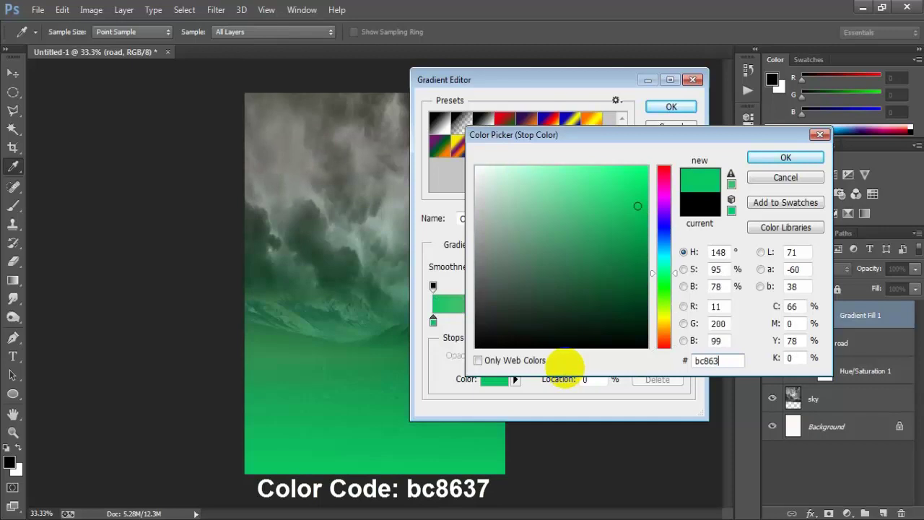
{"action": "type", "text": "7"}
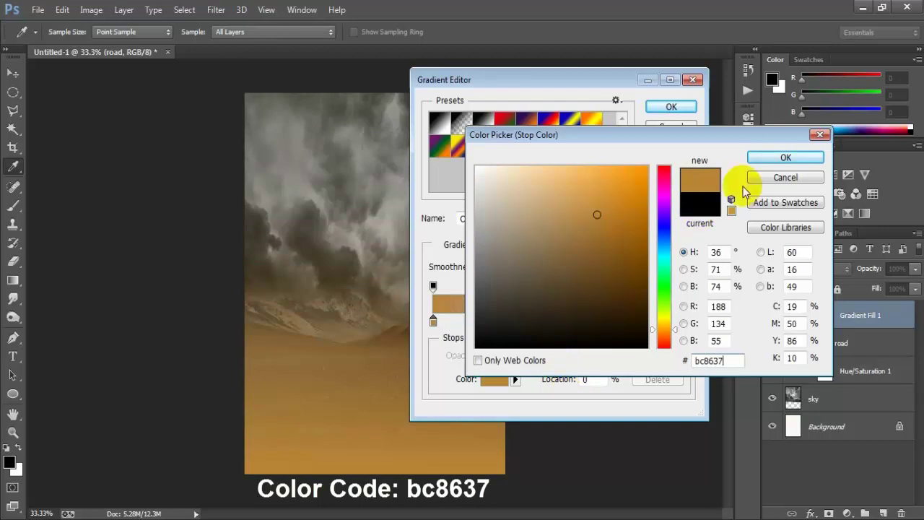
{"action": "left_click", "coordinate": [759, 160]}
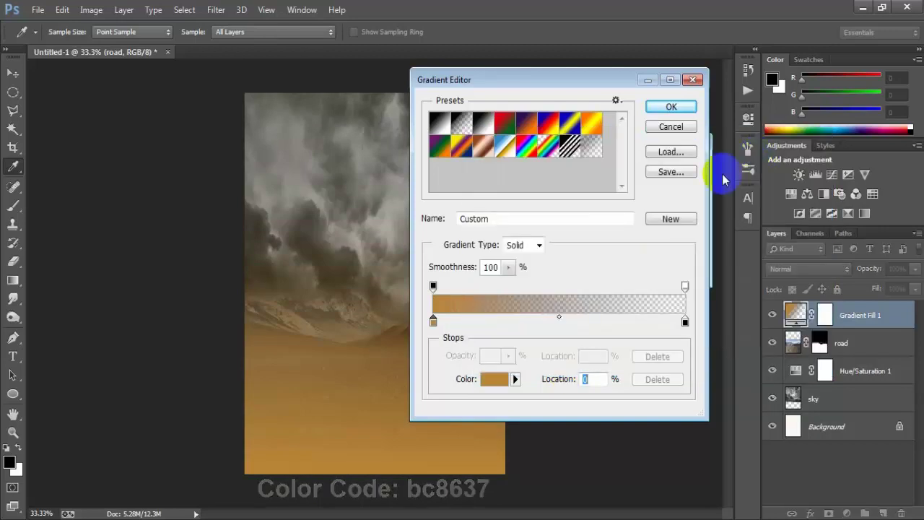
{"action": "left_click", "coordinate": [651, 112]}
Step: Make the gradient fill Radial at 199% scale and blend it in Overlay mode
{"action": "left_click", "coordinate": [598, 188]}
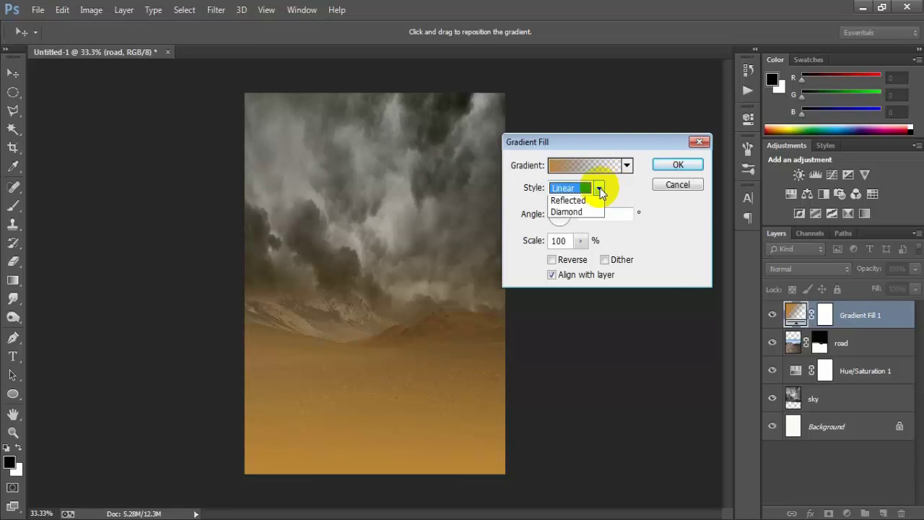
{"action": "left_click", "coordinate": [589, 217]}
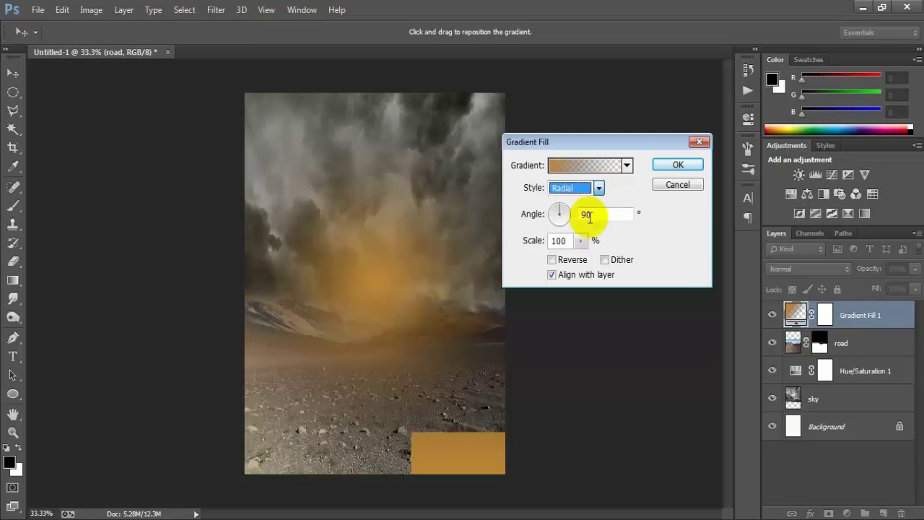
{"action": "left_click", "coordinate": [581, 240]}
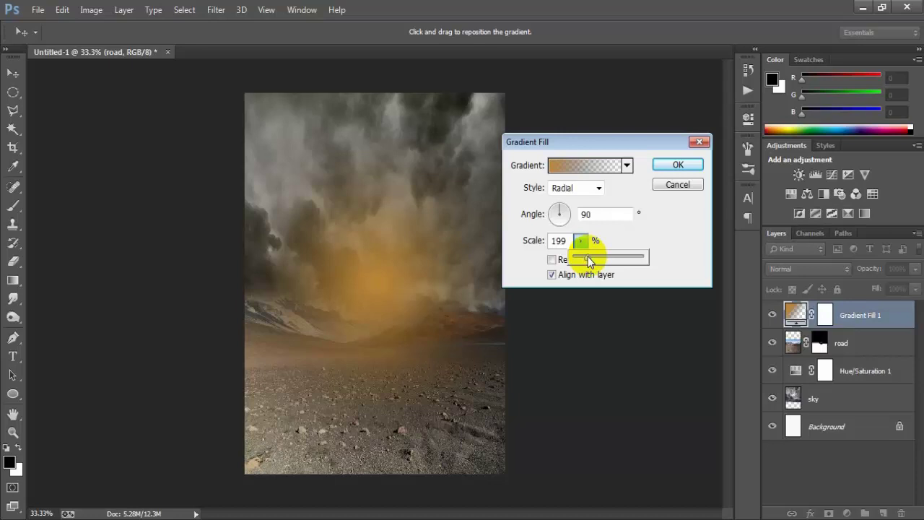
{"action": "left_click", "coordinate": [676, 166]}
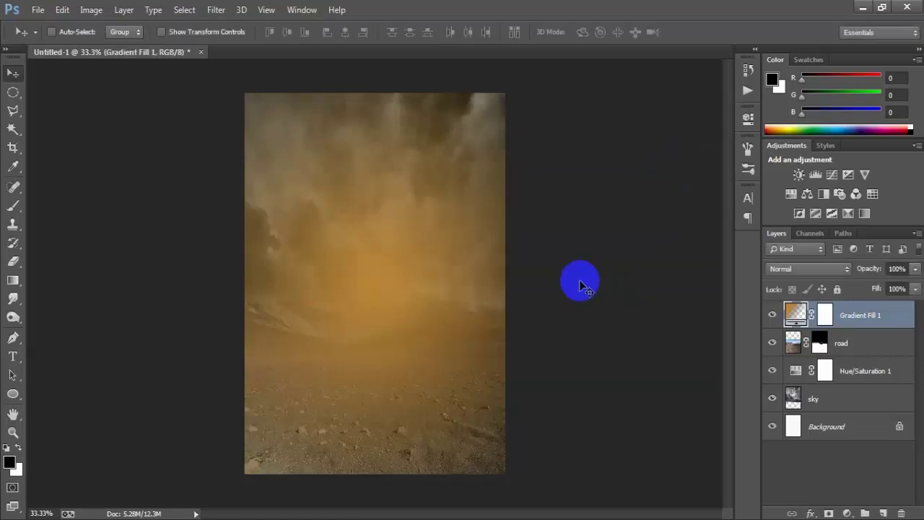
{"action": "left_click", "coordinate": [801, 268]}
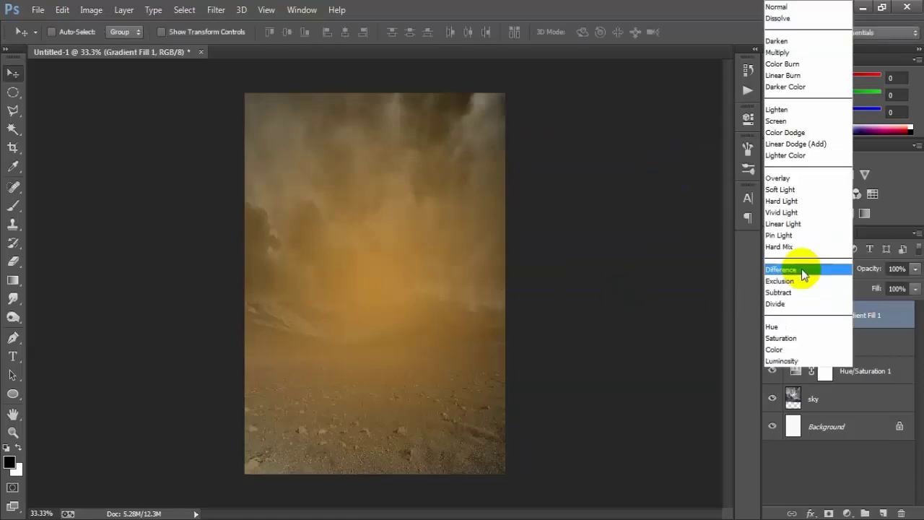
{"action": "left_click", "coordinate": [817, 178]}
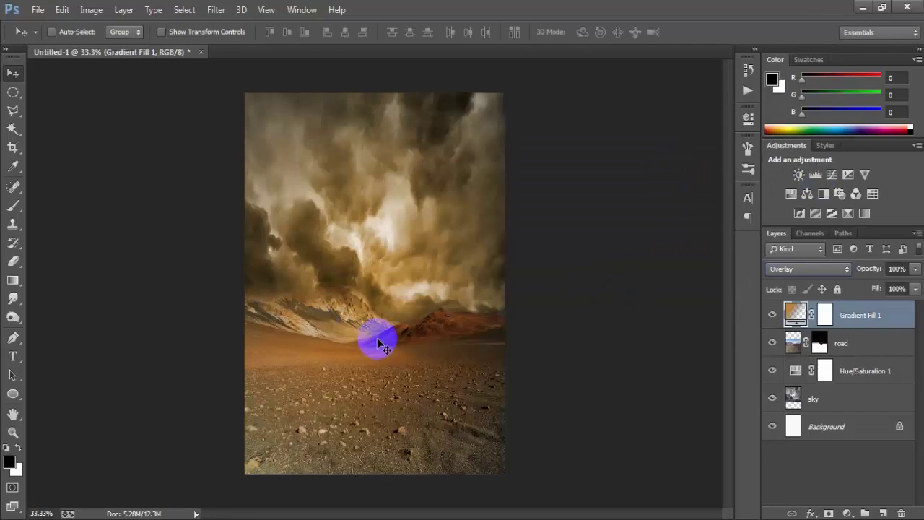
Step: Add a new empty layer on top and choose the standard Brush tool
{"action": "left_click", "coordinate": [884, 512]}
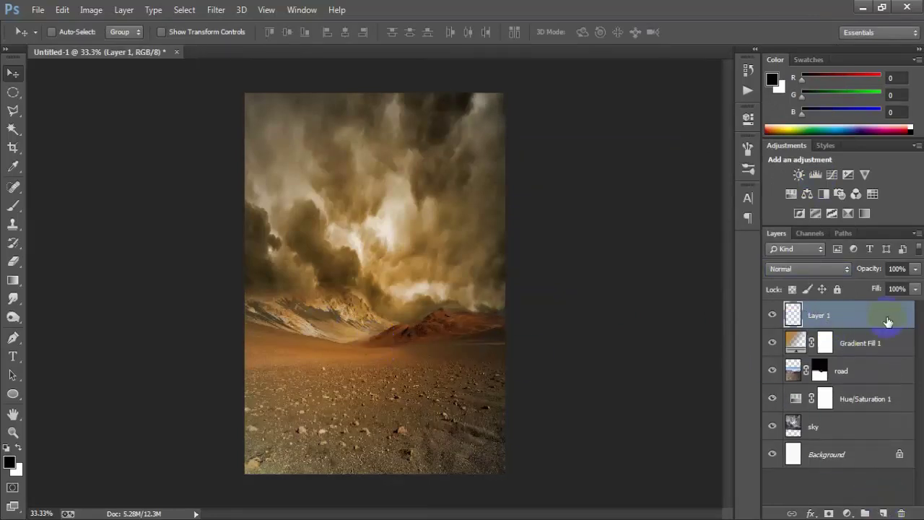
{"action": "left_click", "coordinate": [13, 206]}
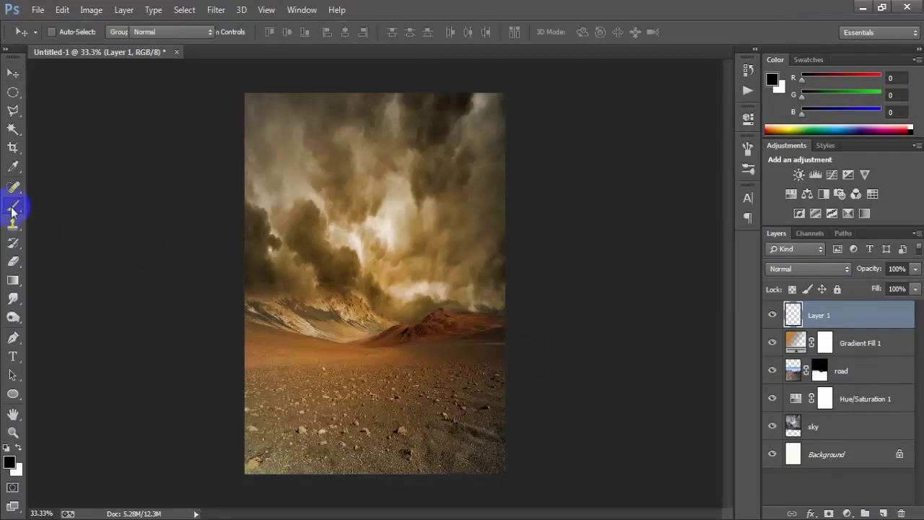
{"action": "right_click", "coordinate": [13, 206]}
{"action": "left_click", "coordinate": [113, 205]}
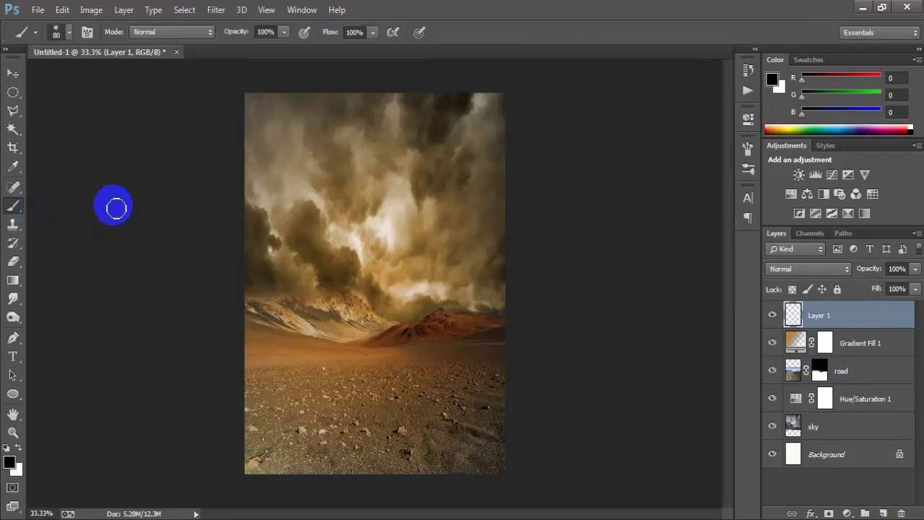
Step: Set the brush size to 800 px and the foreground colour to #bc8637
{"action": "right_click", "coordinate": [320, 154]}
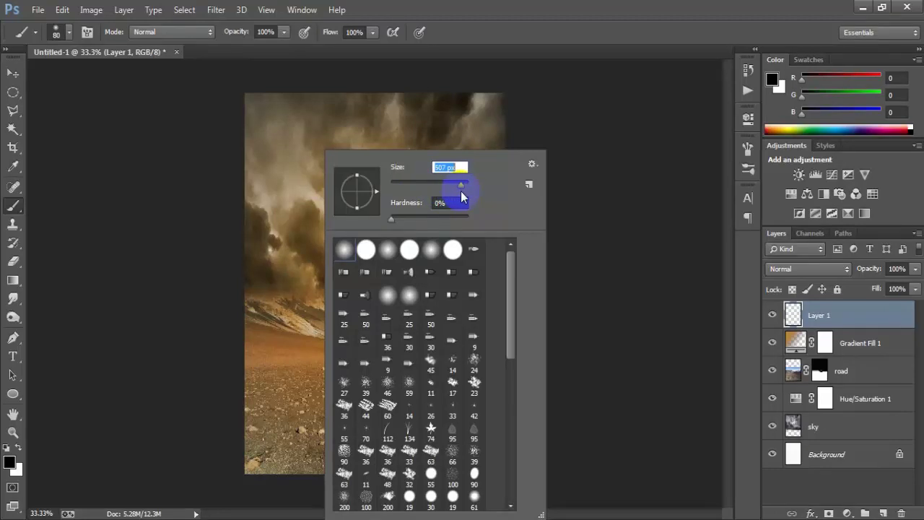
{"action": "left_click_drag", "start_coordinate": [461, 192], "coordinate": [459, 191]}
{"action": "type", "text": "472"}
{"action": "key", "text": "Return"}
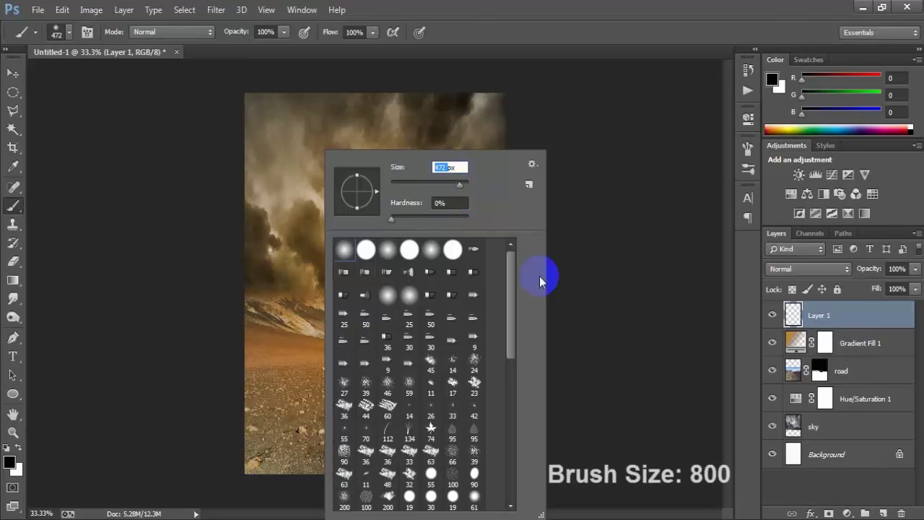
{"action": "type", "text": "800"}
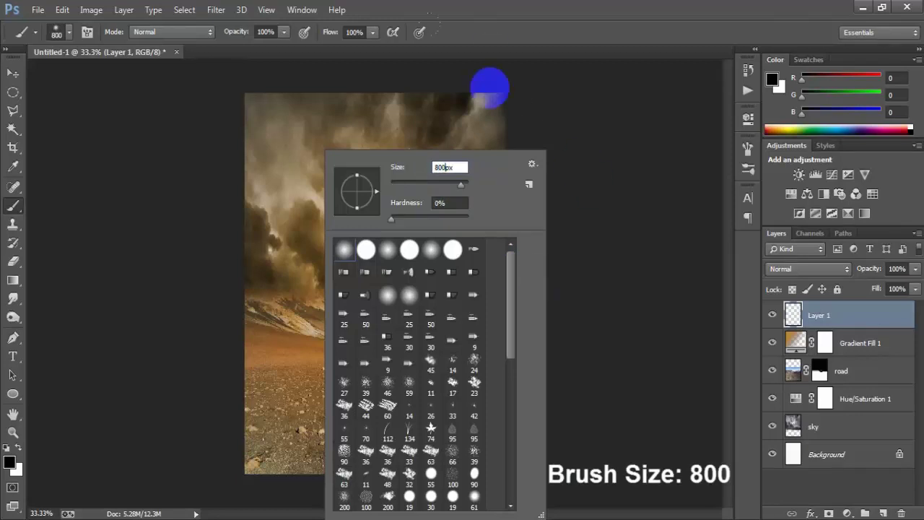
{"action": "key", "text": "Return"}
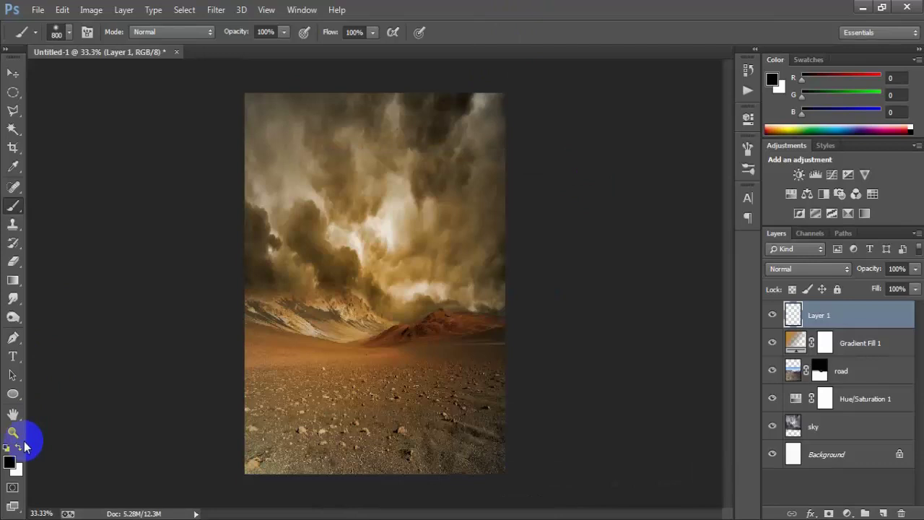
{"action": "left_click", "coordinate": [8, 463]}
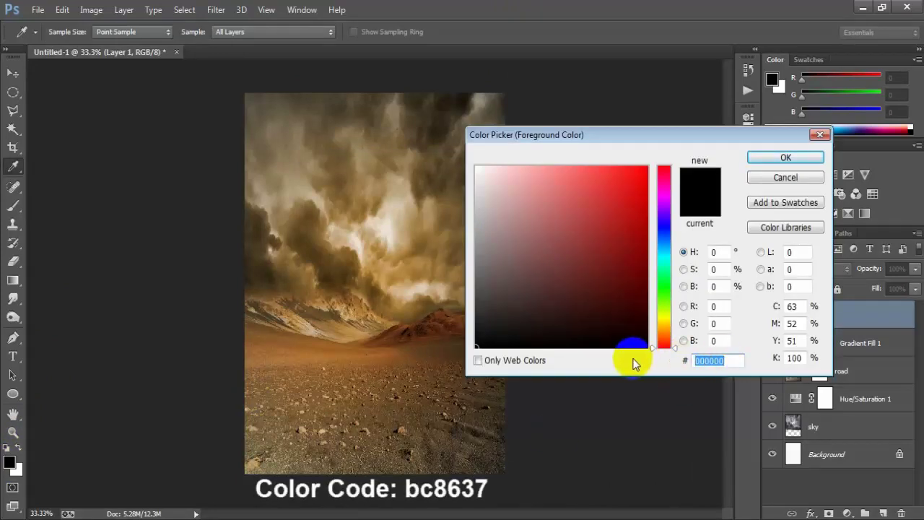
{"action": "type", "text": "bc"}
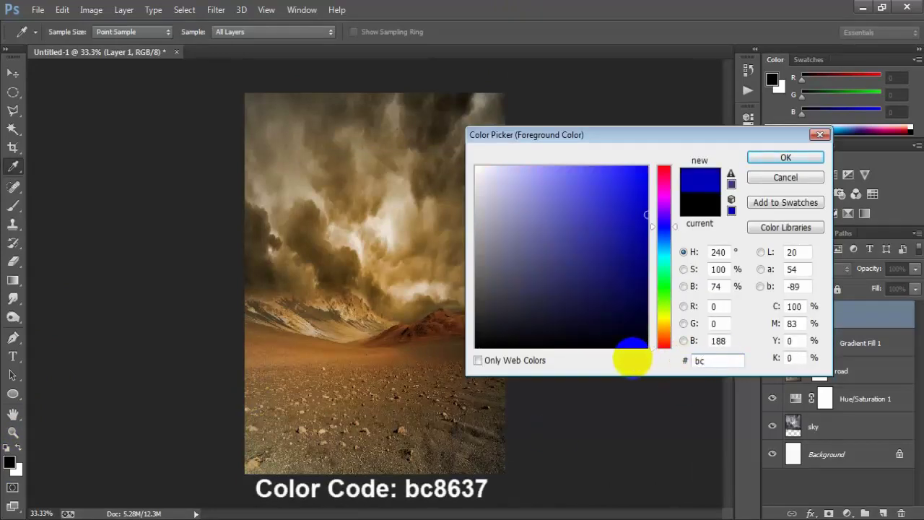
{"action": "type", "text": "863"}
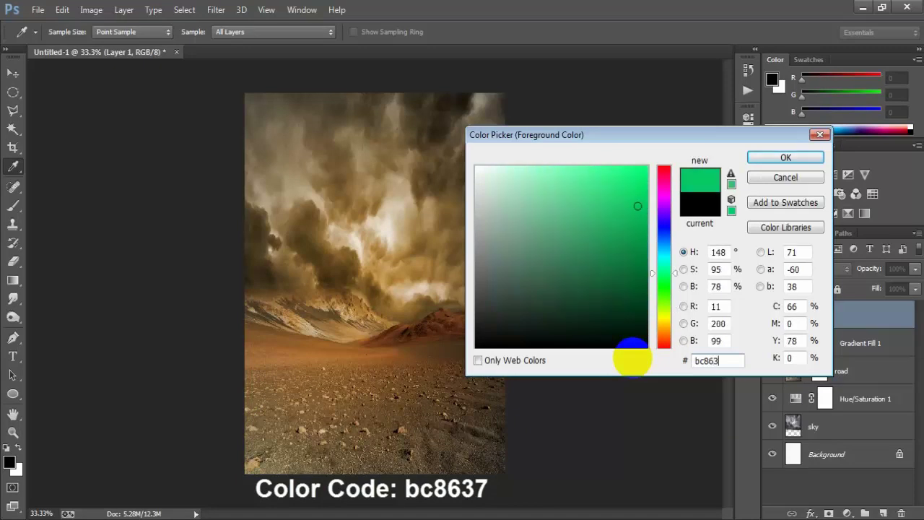
{"action": "type", "text": "7"}
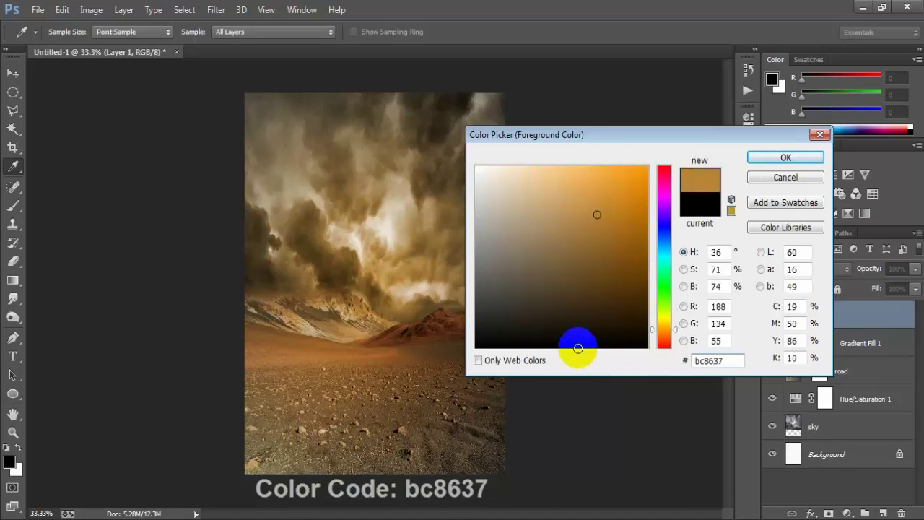
Step: Paint orange-brown #bc8637 over the desert ground on Layer 1
{"action": "left_click", "coordinate": [771, 159]}
{"action": "key", "text": "b"}
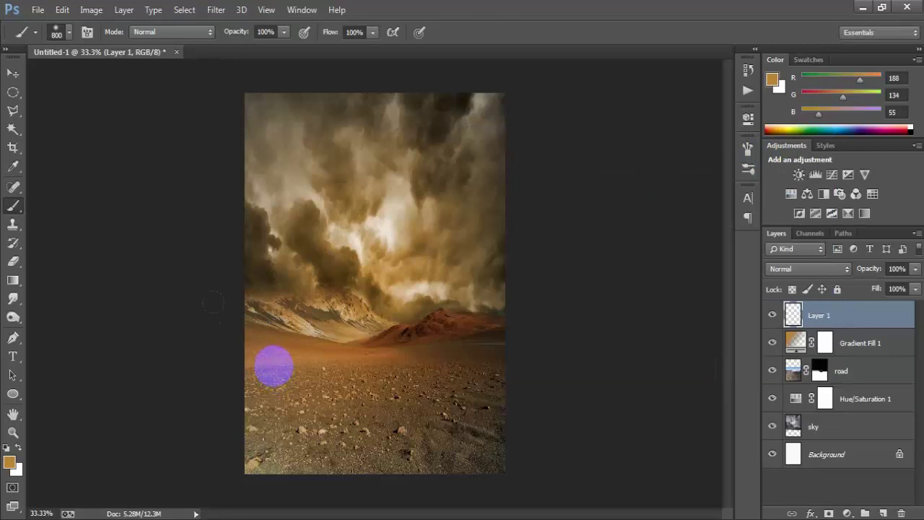
{"action": "mouse_move", "coordinate": [273, 366]}
{"action": "left_mouse_down"}
{"action": "mouse_move", "coordinate": [291, 448]}
{"action": "mouse_move", "coordinate": [274, 396]}
{"action": "left_mouse_up"}
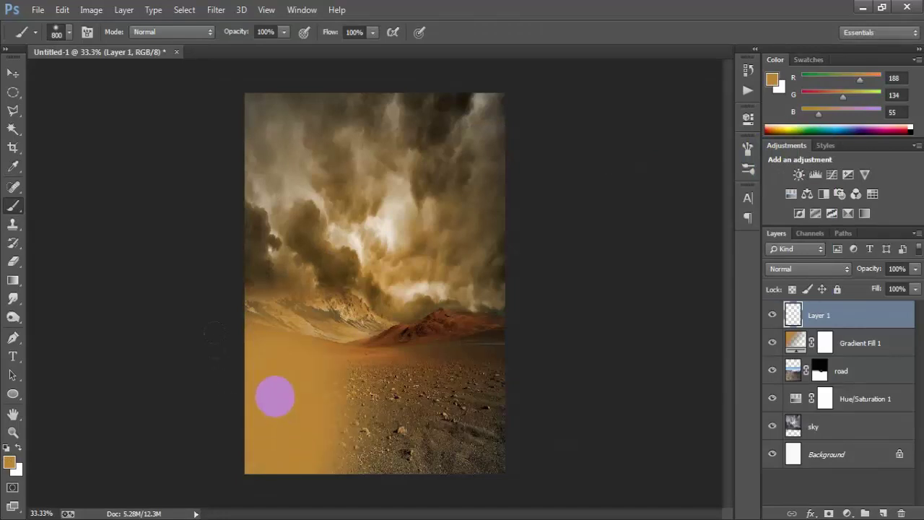
{"action": "mouse_move", "coordinate": [484, 398]}
{"action": "left_mouse_down"}
{"action": "mouse_move", "coordinate": [452, 396]}
{"action": "mouse_move", "coordinate": [483, 460]}
{"action": "mouse_move", "coordinate": [457, 334]}
{"action": "left_mouse_up"}
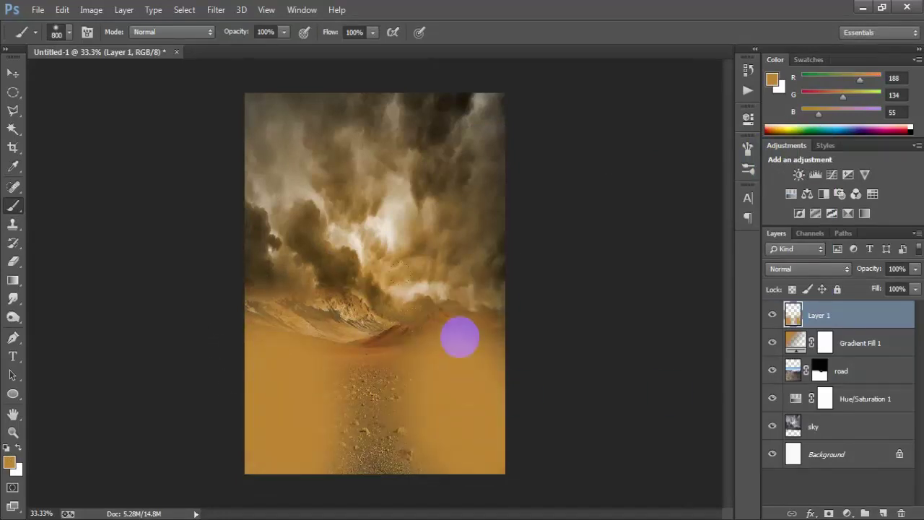
Step: Set Layer 1 to Overlay blending with 18% fill
{"action": "left_click", "coordinate": [820, 271]}
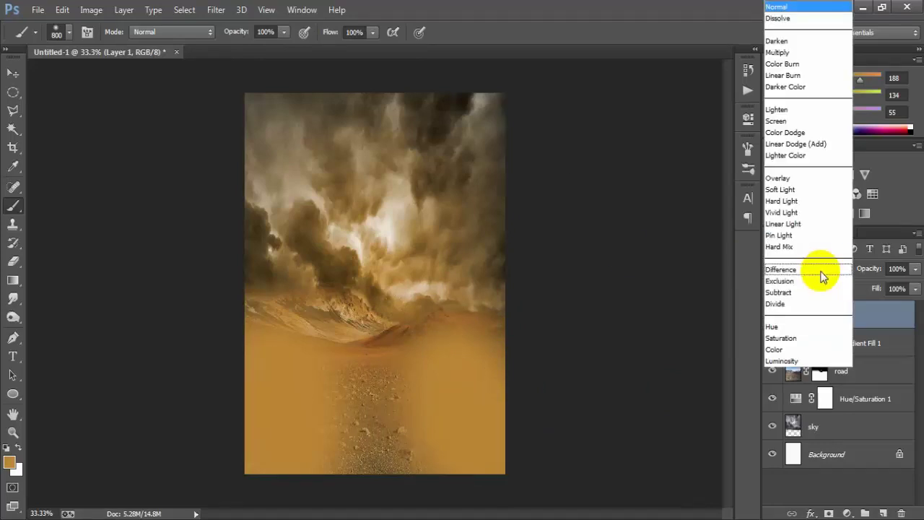
{"action": "left_click", "coordinate": [814, 180]}
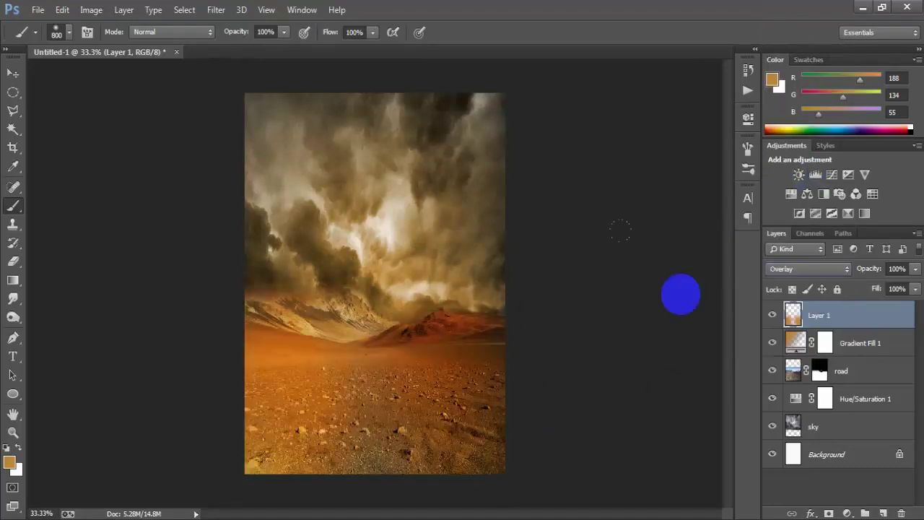
{"action": "left_click", "coordinate": [915, 289]}
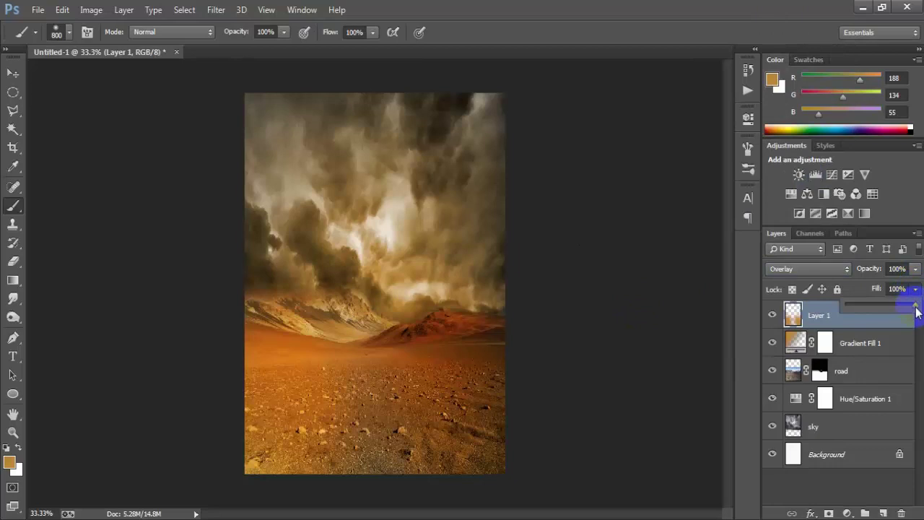
{"action": "left_click_drag", "start_coordinate": [917, 311], "coordinate": [874, 308]}
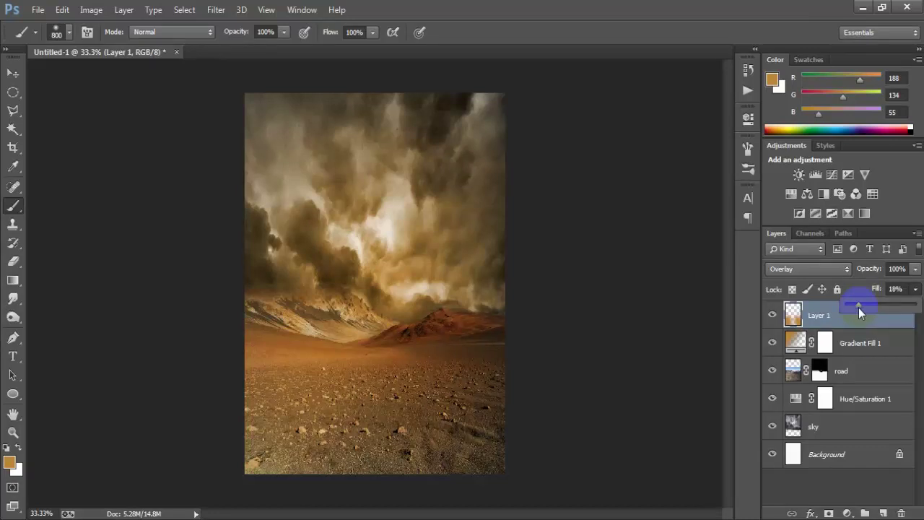
{"action": "left_click", "coordinate": [13, 73]}
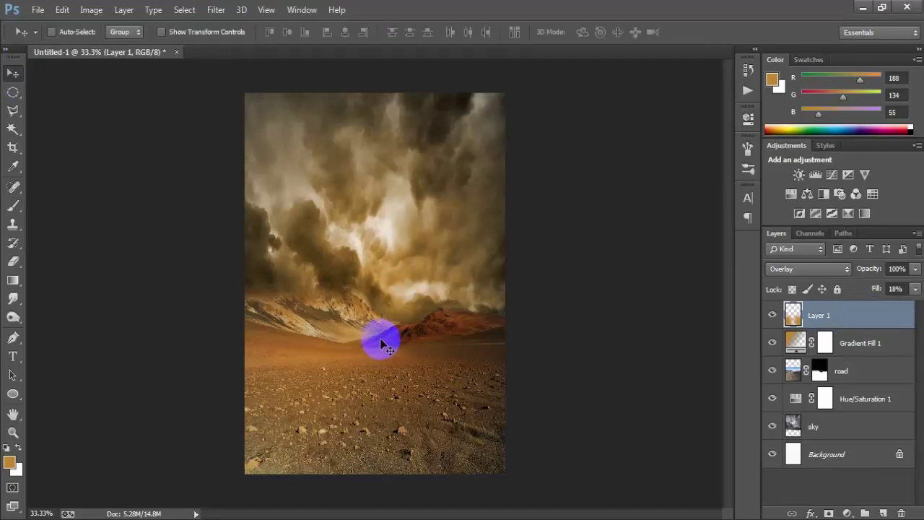
Step: Place the samurai hero image into the poster as a new layer
{"action": "left_click", "coordinate": [38, 9]}
{"action": "left_click", "coordinate": [173, 270]}
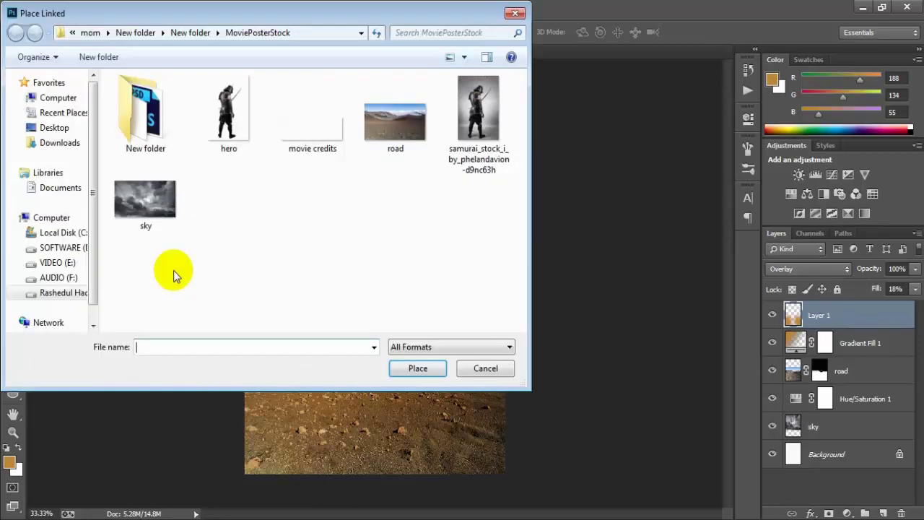
{"action": "left_click", "coordinate": [221, 130]}
{"action": "left_click", "coordinate": [407, 368]}
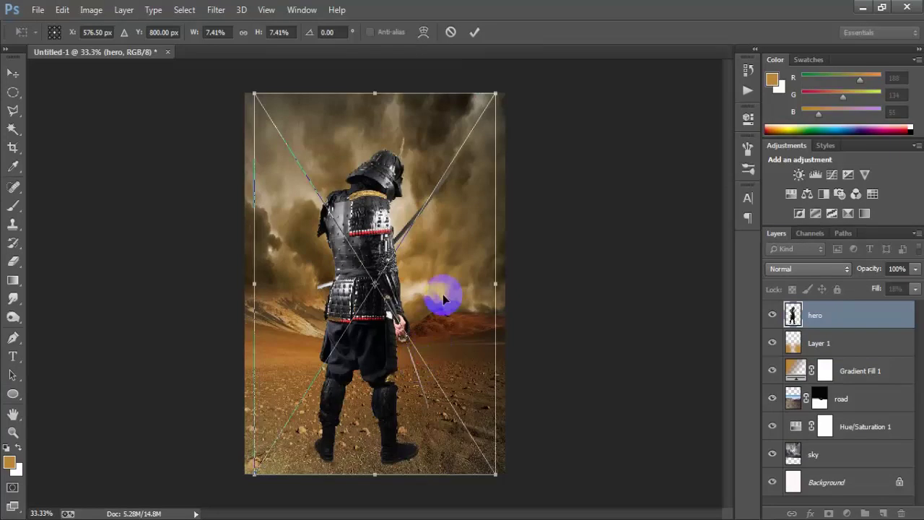
Step: Scale the samurai down and move it onto the desert road
{"action": "left_click_drag", "start_coordinate": [496, 93], "coordinate": [478, 128]}
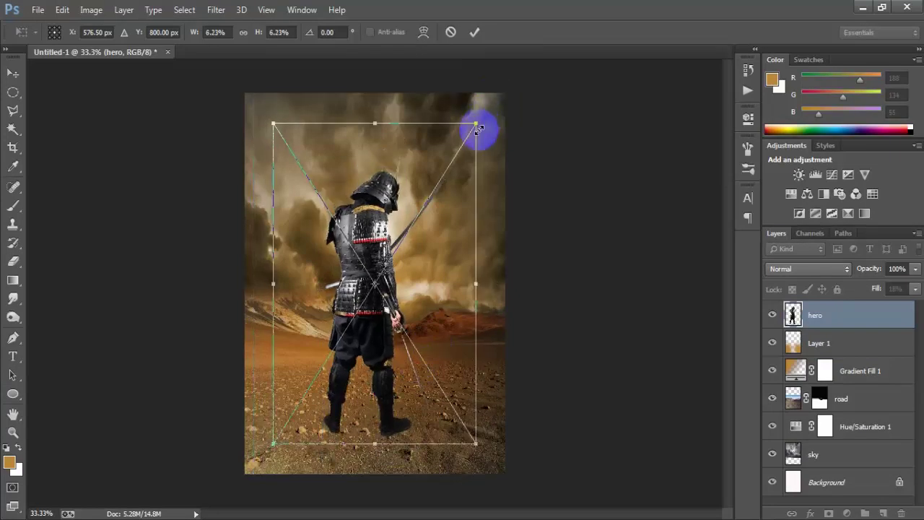
{"action": "left_click_drag", "start_coordinate": [367, 324], "coordinate": [368, 336]}
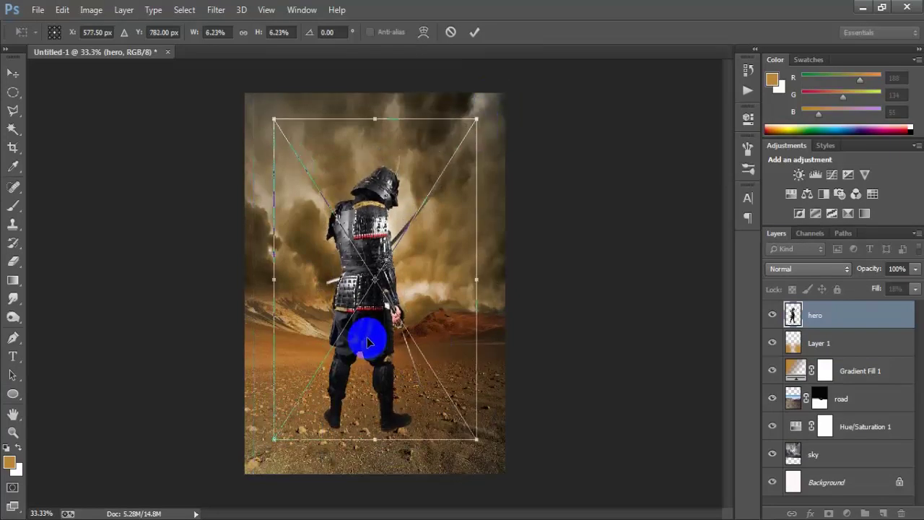
{"action": "left_click_drag", "start_coordinate": [475, 116], "coordinate": [465, 135]}
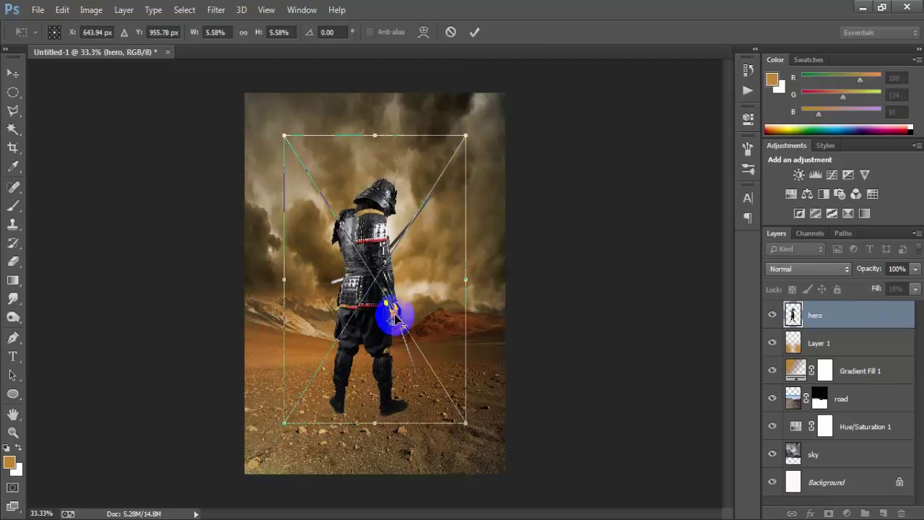
{"action": "mouse_move", "coordinate": [380, 271]}
{"action": "left_mouse_down"}
{"action": "mouse_move", "coordinate": [412, 307]}
{"action": "mouse_move", "coordinate": [394, 299]}
{"action": "left_mouse_up"}
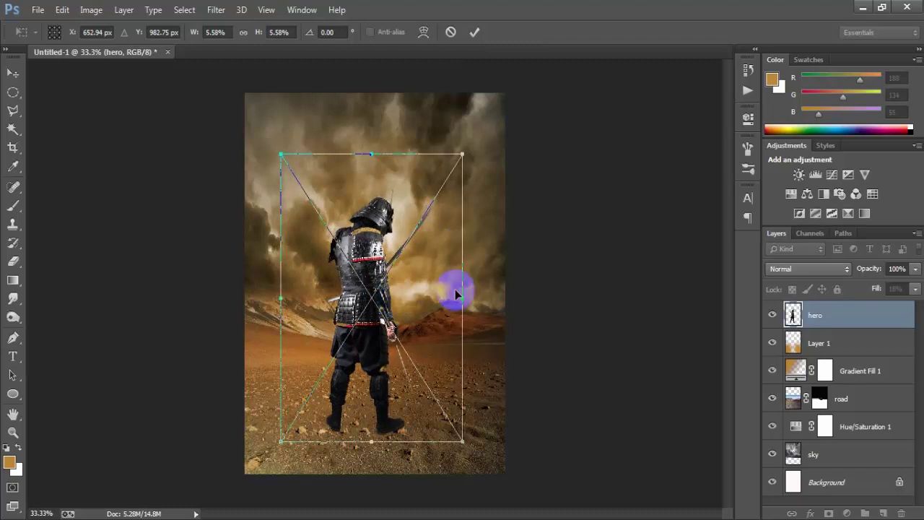
{"action": "left_click_drag", "start_coordinate": [461, 297], "coordinate": [465, 297]}
{"action": "left_click_drag", "start_coordinate": [372, 166], "coordinate": [373, 139]}
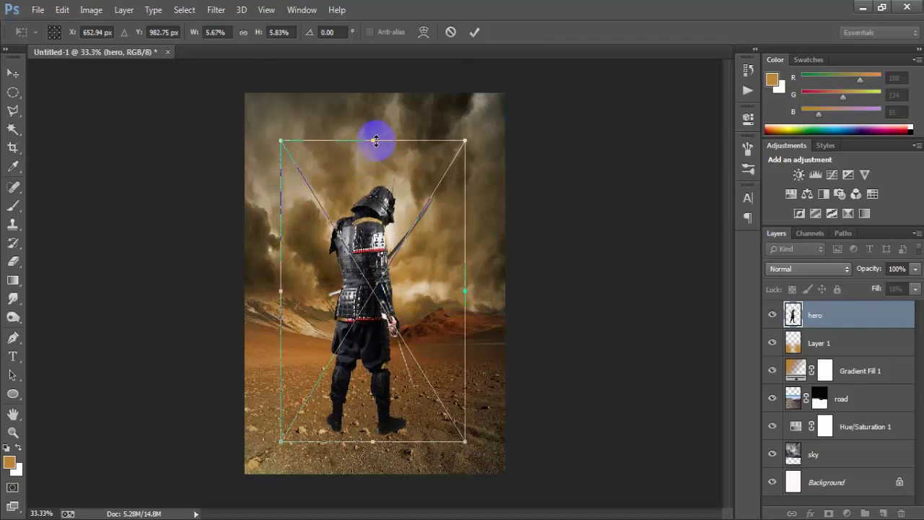
{"action": "left_click_drag", "start_coordinate": [467, 289], "coordinate": [477, 289]}
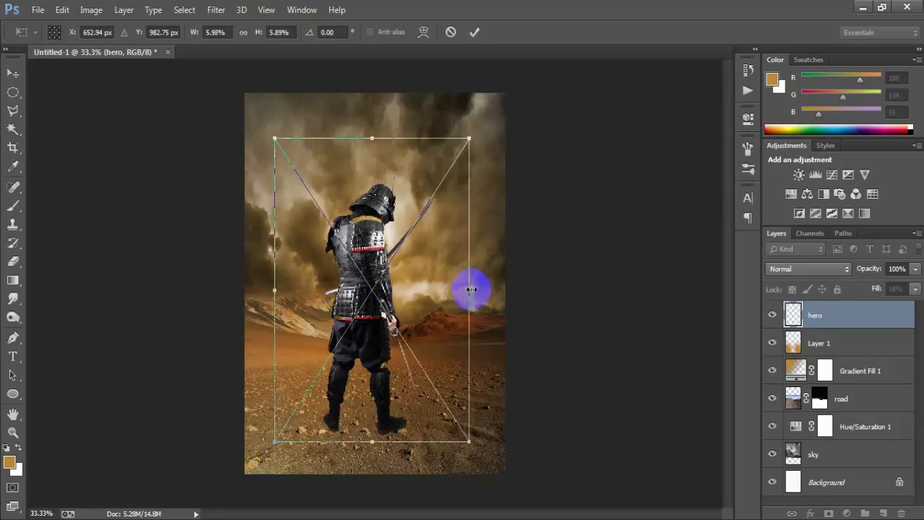
{"action": "mouse_move", "coordinate": [388, 314]}
{"action": "left_mouse_down"}
{"action": "mouse_move", "coordinate": [403, 312]}
{"action": "mouse_move", "coordinate": [386, 310]}
{"action": "left_mouse_up"}
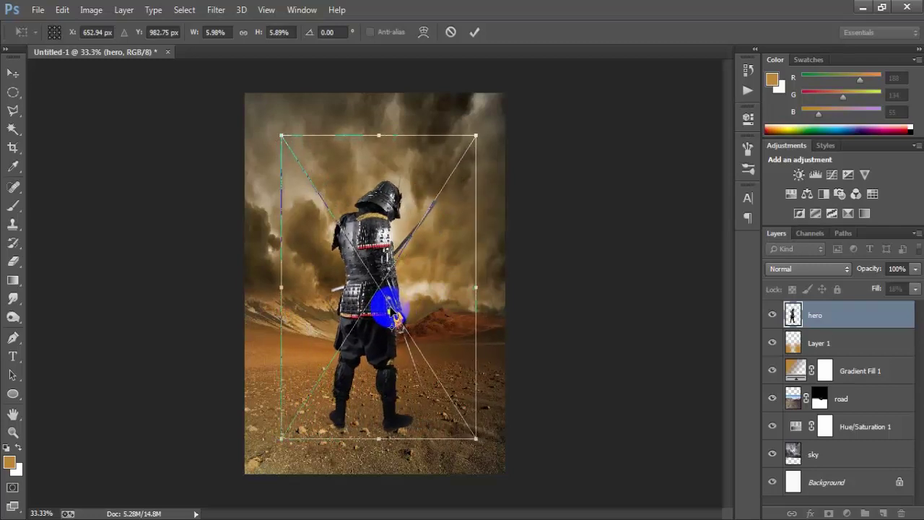
Step: Fine-tune the samurai's size and position, then centre it horizontally on the poster
{"action": "left_click_drag", "start_coordinate": [386, 310], "coordinate": [391, 310]}
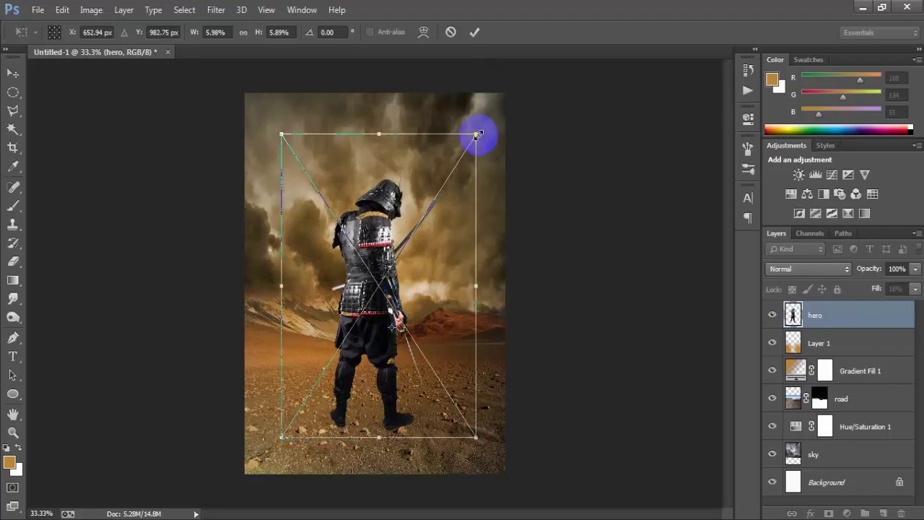
{"action": "left_click_drag", "start_coordinate": [475, 134], "coordinate": [488, 128]}
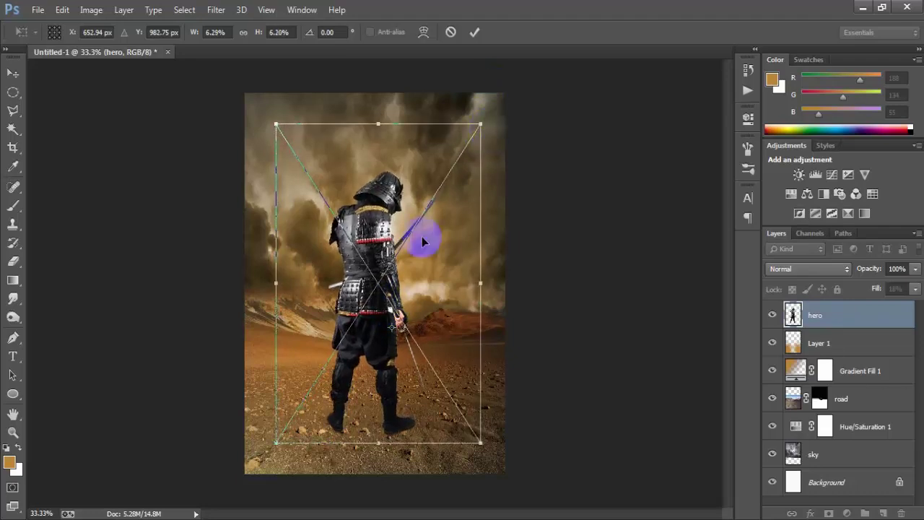
{"action": "left_click_drag", "start_coordinate": [381, 351], "coordinate": [391, 355]}
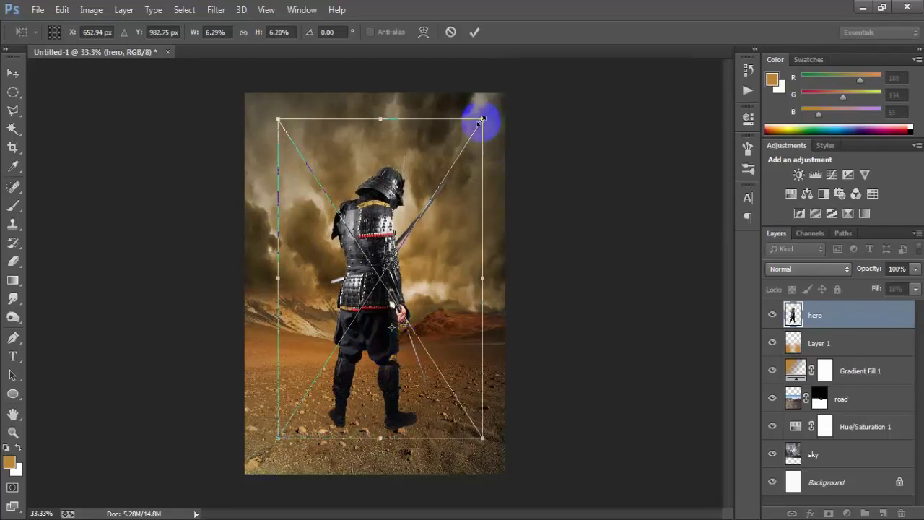
{"action": "left_click_drag", "start_coordinate": [482, 119], "coordinate": [480, 123]}
{"action": "left_click_drag", "start_coordinate": [380, 378], "coordinate": [380, 379]}
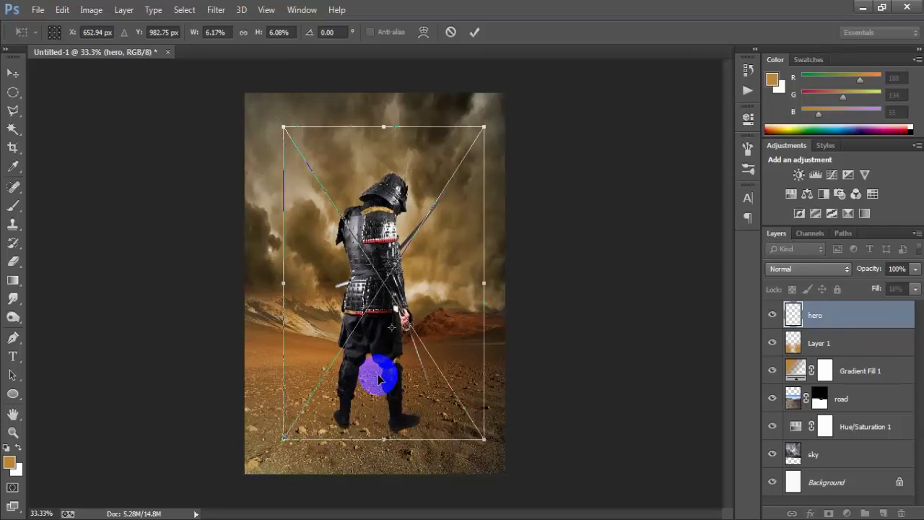
{"action": "left_click_drag", "start_coordinate": [380, 378], "coordinate": [379, 381]}
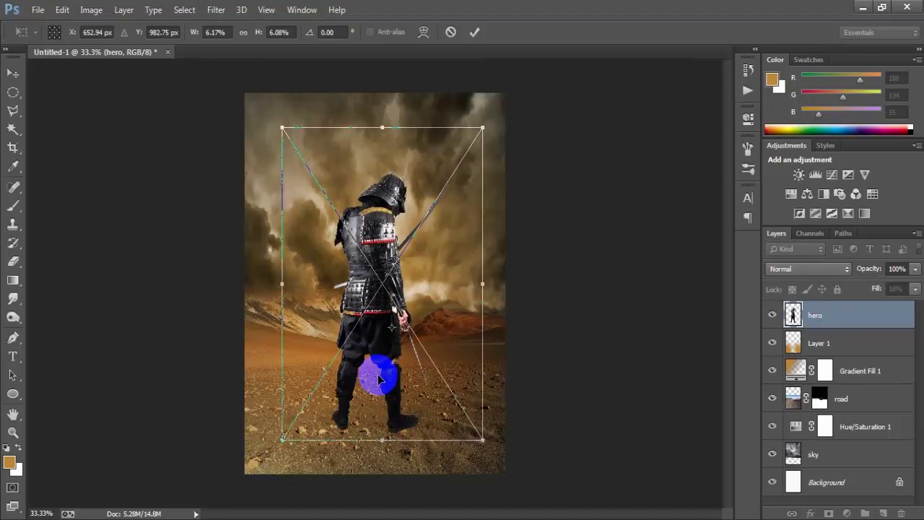
{"action": "left_click", "coordinate": [474, 32]}
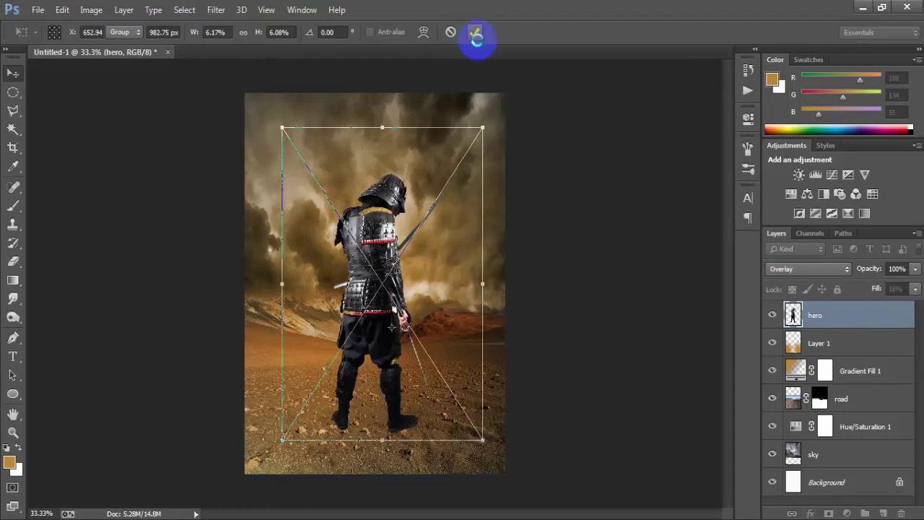
{"action": "left_click", "coordinate": [843, 487], "text": "ctrl"}
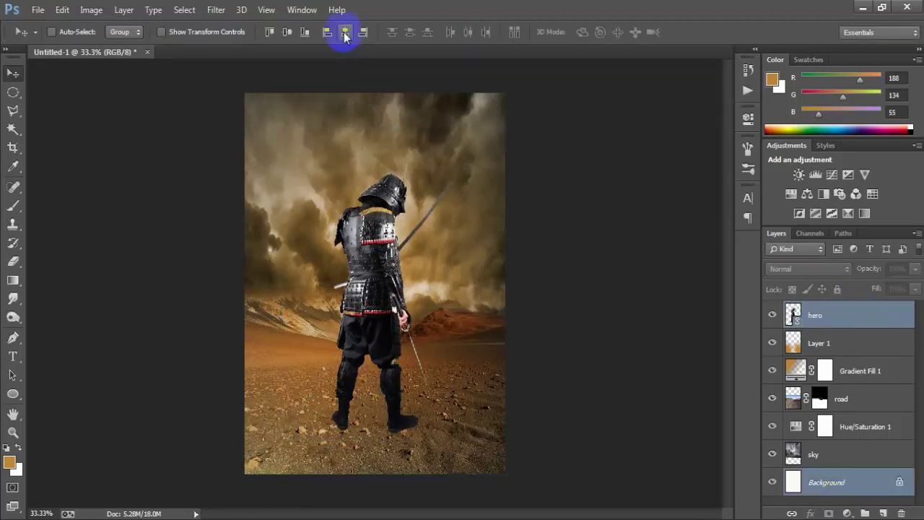
{"action": "left_click", "coordinate": [345, 32]}
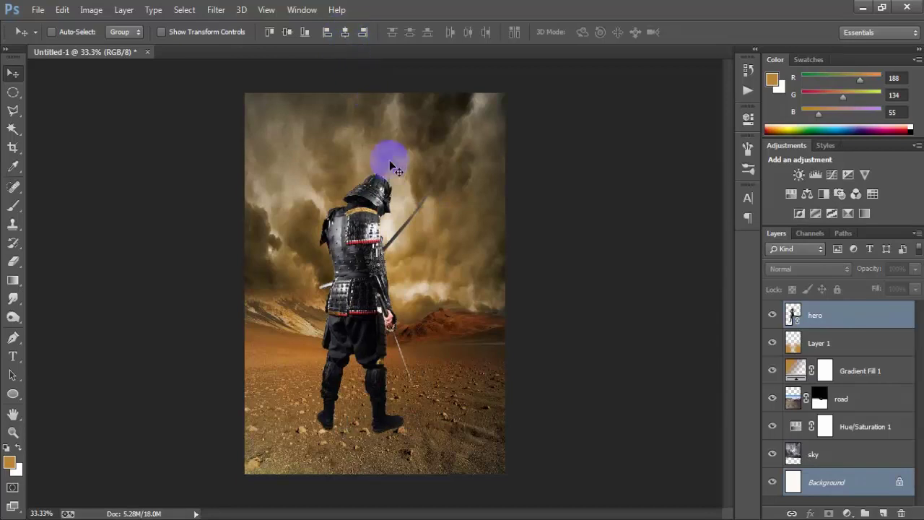
Step: Rasterize the hero smart object layer via its context menu
{"action": "left_click", "coordinate": [873, 318]}
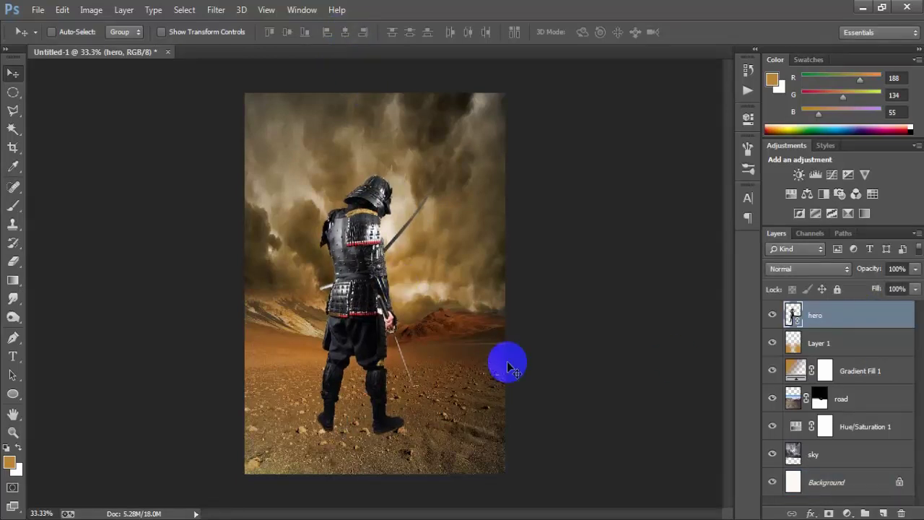
{"action": "left_click", "coordinate": [854, 322]}
{"action": "right_click", "coordinate": [870, 319]}
{"action": "left_click", "coordinate": [613, 267]}
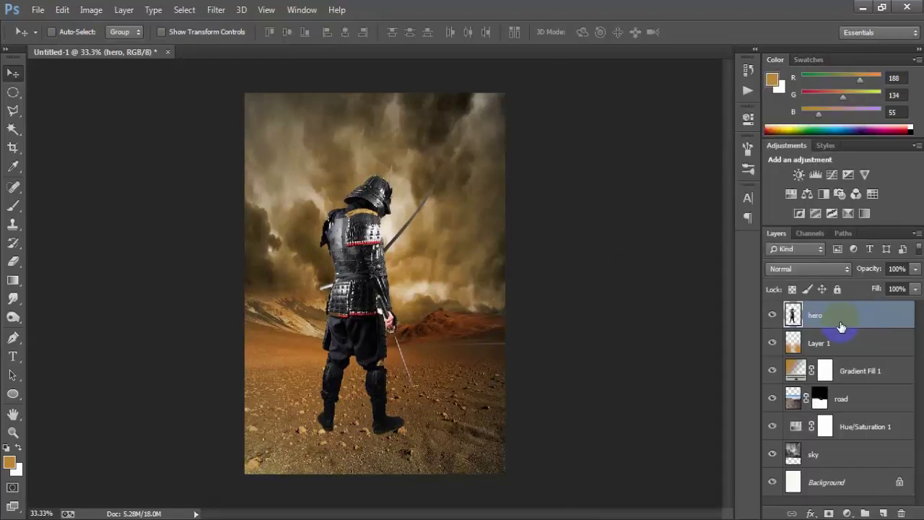
Step: Duplicate the hero layer below the original and turn the copy black with Lightness -100
{"action": "key", "text": "ctrl+j"}
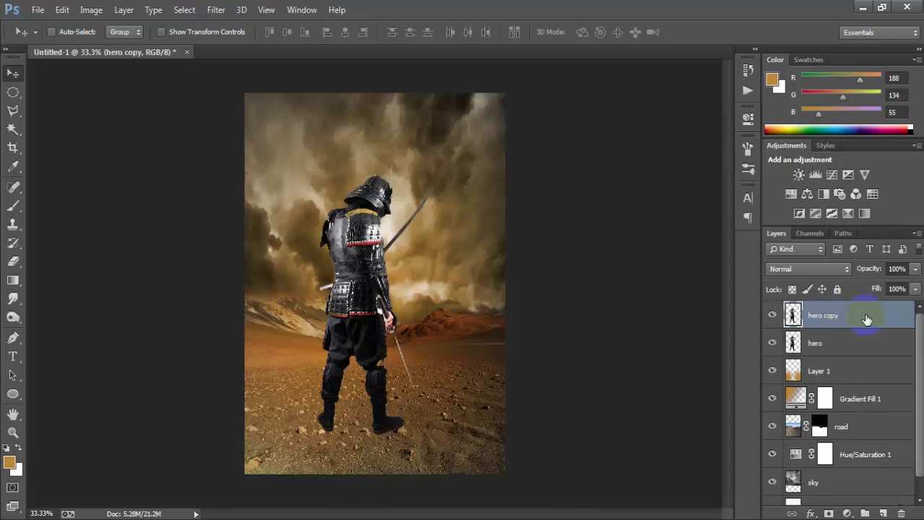
{"action": "left_click_drag", "start_coordinate": [866, 326], "coordinate": [867, 361]}
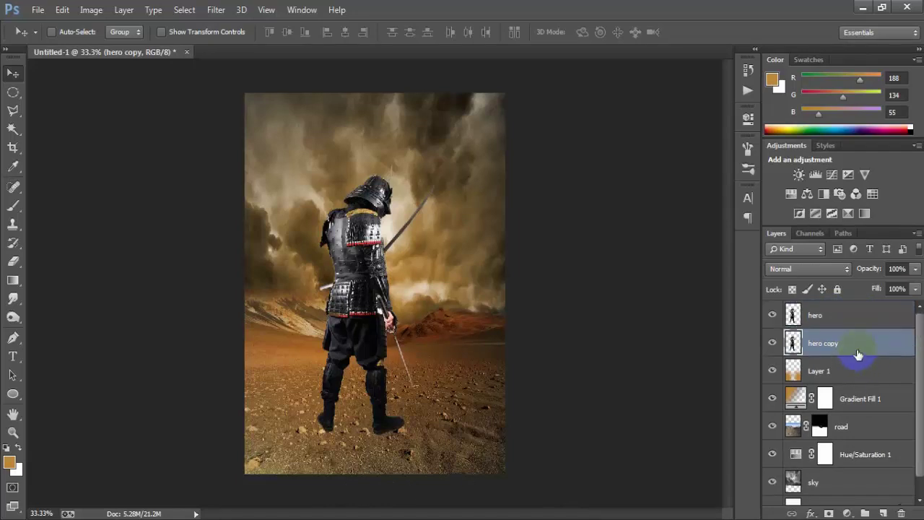
{"action": "key", "text": "ctrl+u"}
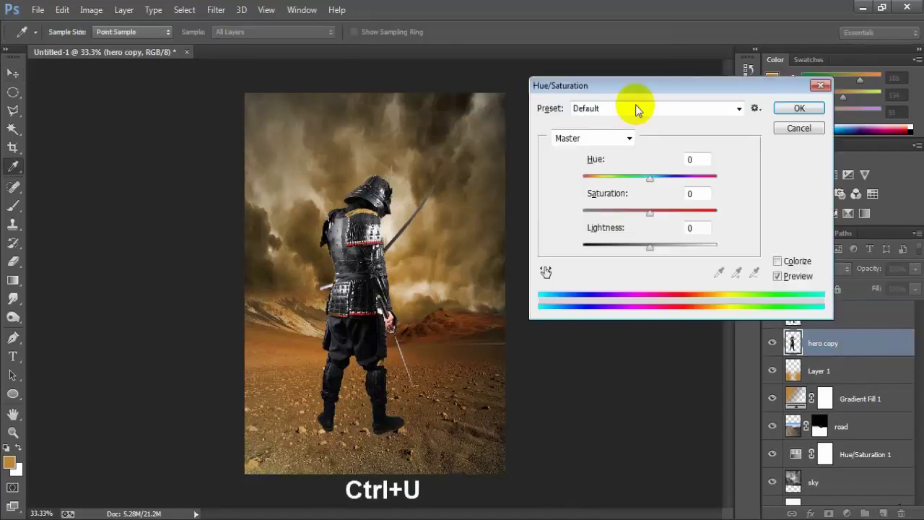
{"action": "left_click_drag", "start_coordinate": [649, 247], "coordinate": [581, 250]}
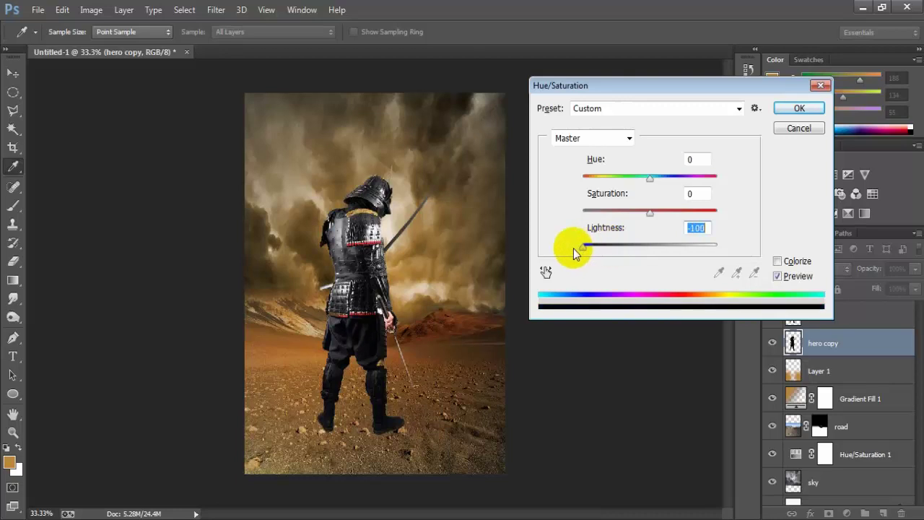
{"action": "left_click", "coordinate": [799, 110]}
{"action": "key", "text": "v"}
Step: Flip the black copy upside down beneath the samurai's feet and adjust its fit
{"action": "key", "text": "ctrl+t"}
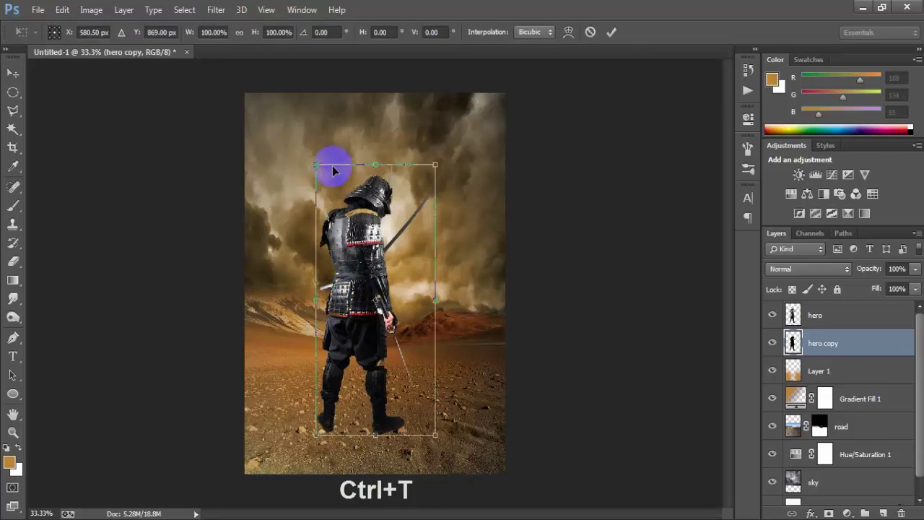
{"action": "mouse_move", "coordinate": [375, 164]}
{"action": "left_mouse_down"}
{"action": "mouse_move", "coordinate": [356, 501]}
{"action": "mouse_move", "coordinate": [384, 479]}
{"action": "mouse_move", "coordinate": [375, 456]}
{"action": "left_mouse_up"}
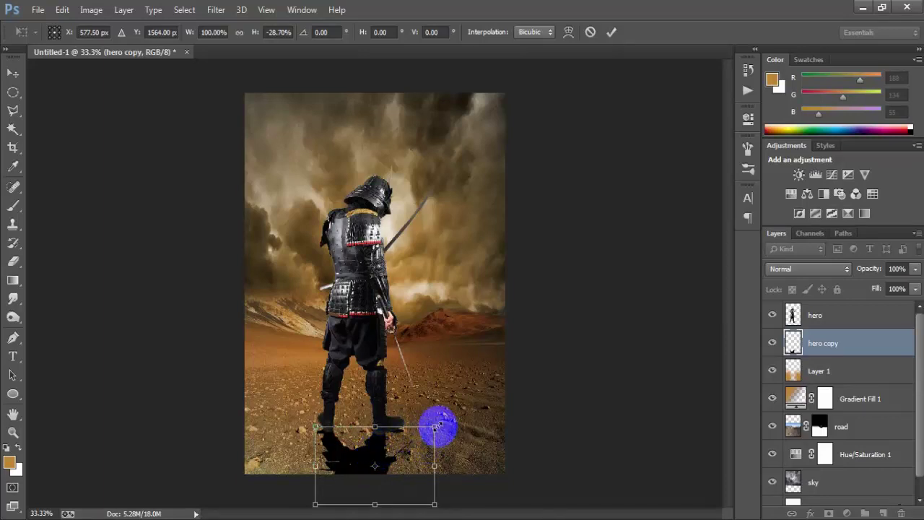
{"action": "left_click_drag", "start_coordinate": [435, 426], "coordinate": [435, 427]}
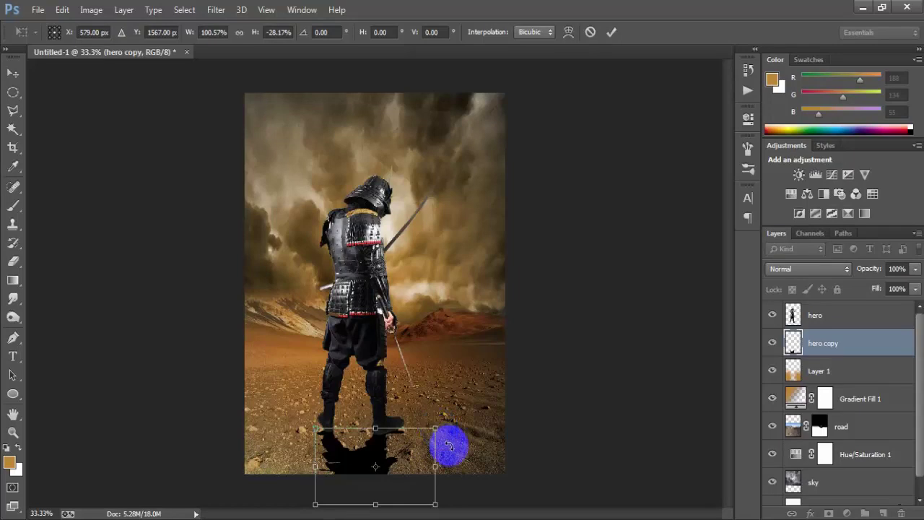
{"action": "left_click_drag", "start_coordinate": [401, 465], "coordinate": [402, 466]}
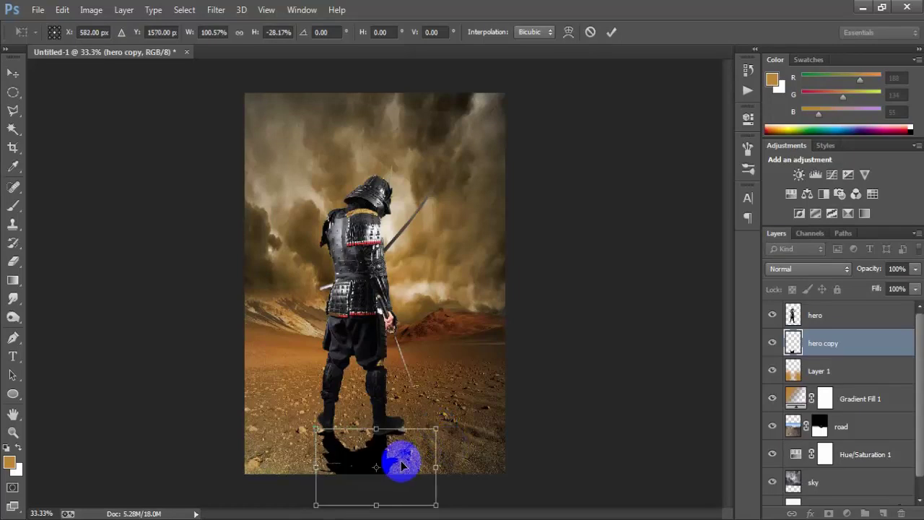
{"action": "left_click", "coordinate": [610, 33]}
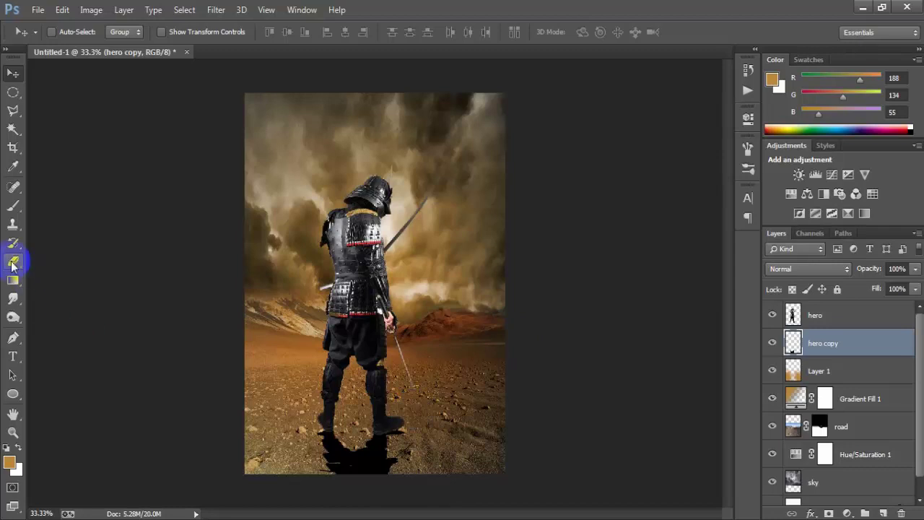
Step: Erase the excess shadow at the bottom and under the feet
{"action": "left_click_drag", "start_coordinate": [12, 266], "coordinate": [79, 260]}
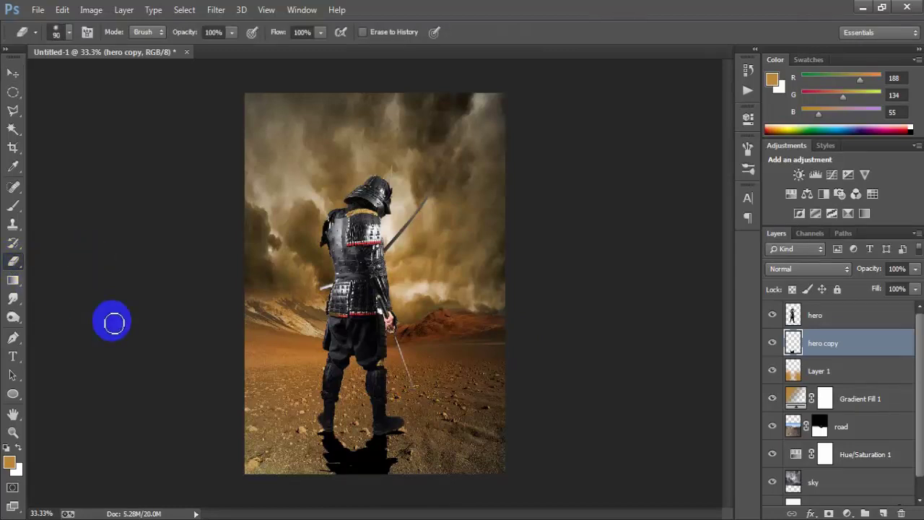
{"action": "left_click_drag", "start_coordinate": [113, 323], "coordinate": [320, 430]}
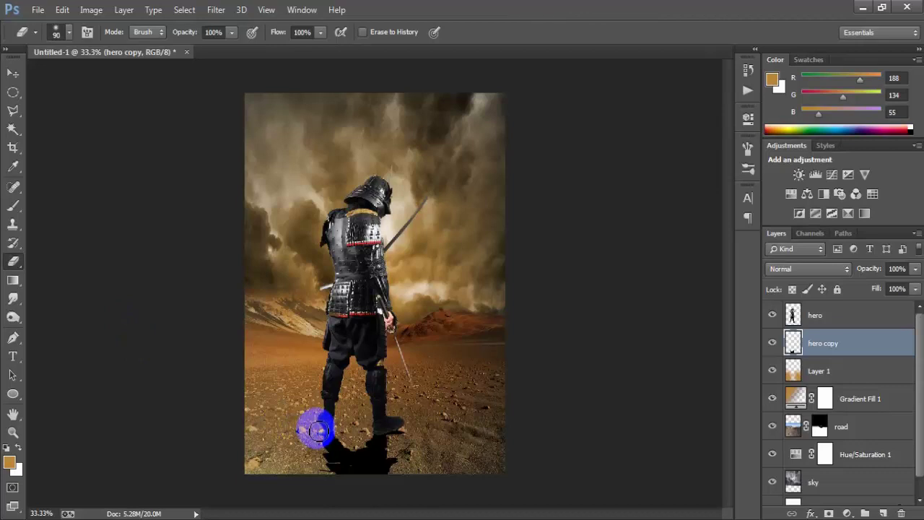
{"action": "mouse_move", "coordinate": [316, 430]}
{"action": "left_mouse_down"}
{"action": "mouse_move", "coordinate": [438, 449]}
{"action": "mouse_move", "coordinate": [404, 432]}
{"action": "left_mouse_up"}
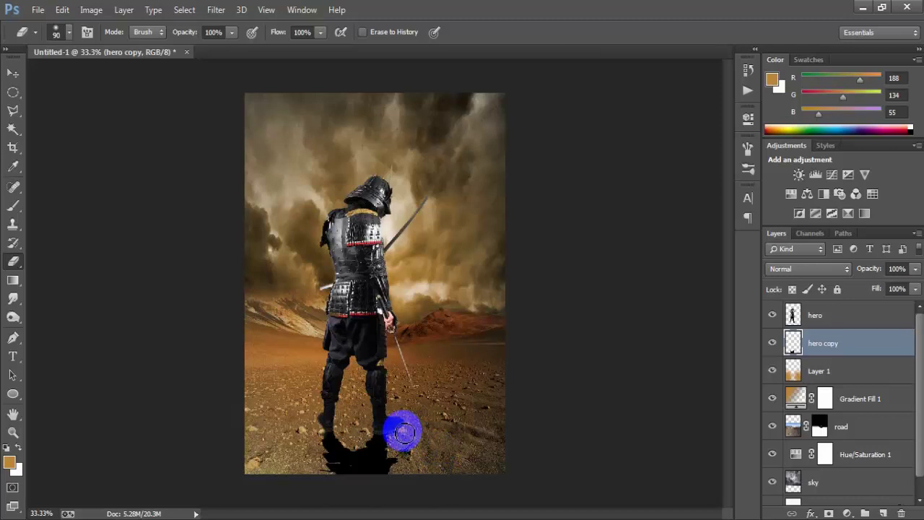
Step: Paint black shadow near the feet with a 36 px brush
{"action": "left_click_drag", "start_coordinate": [13, 206], "coordinate": [73, 200]}
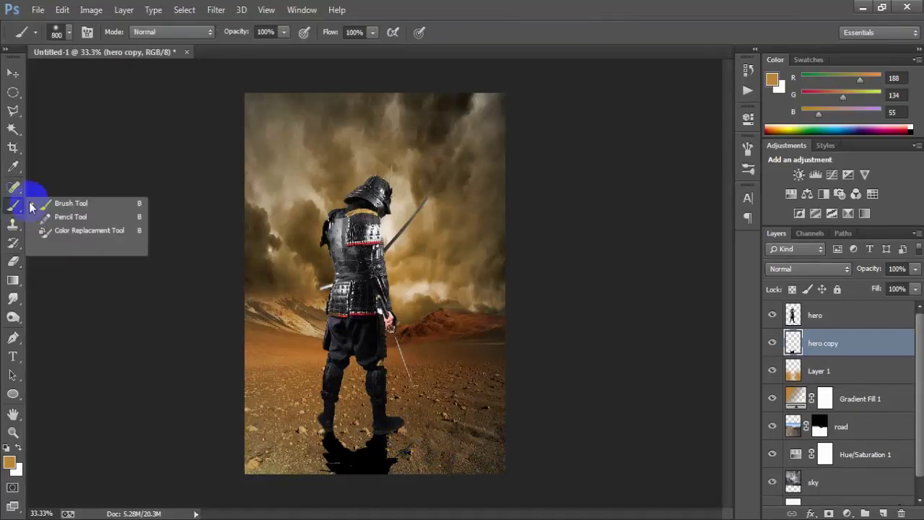
{"action": "left_click", "coordinate": [68, 31]}
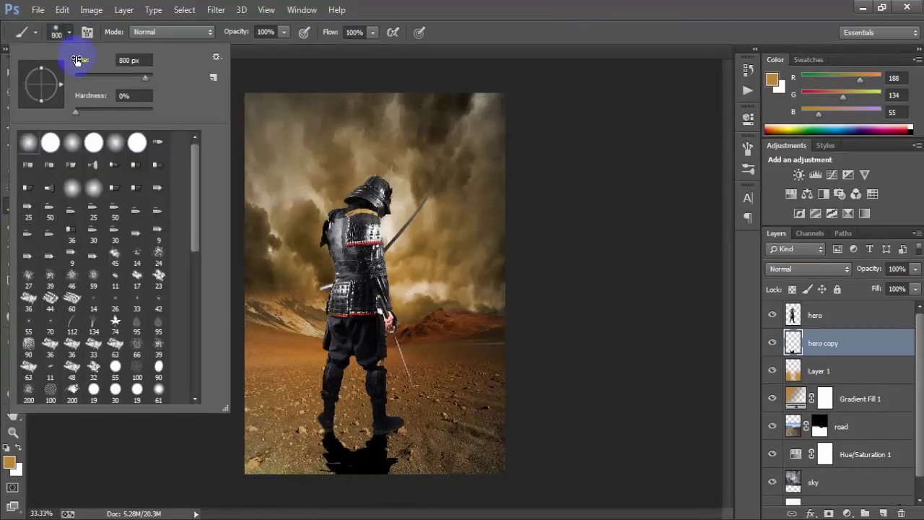
{"action": "left_click_drag", "start_coordinate": [89, 73], "coordinate": [90, 73]}
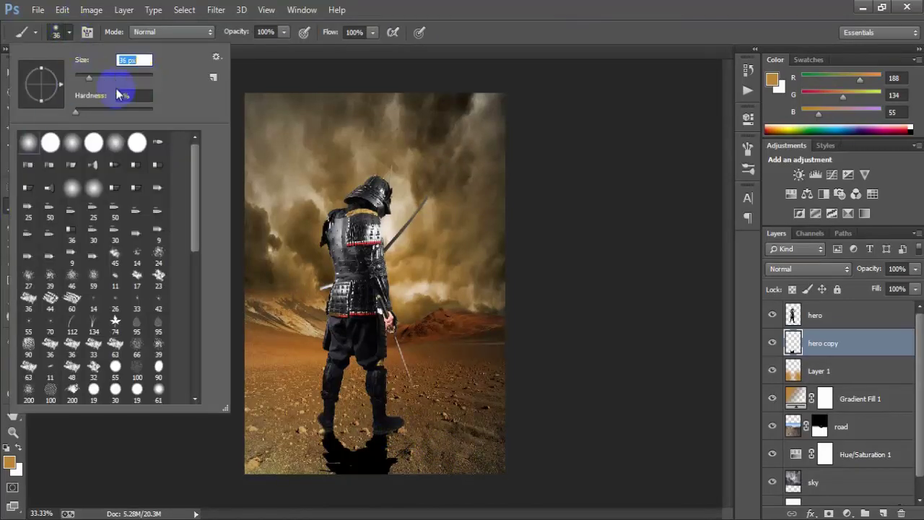
{"action": "left_click", "coordinate": [471, 56]}
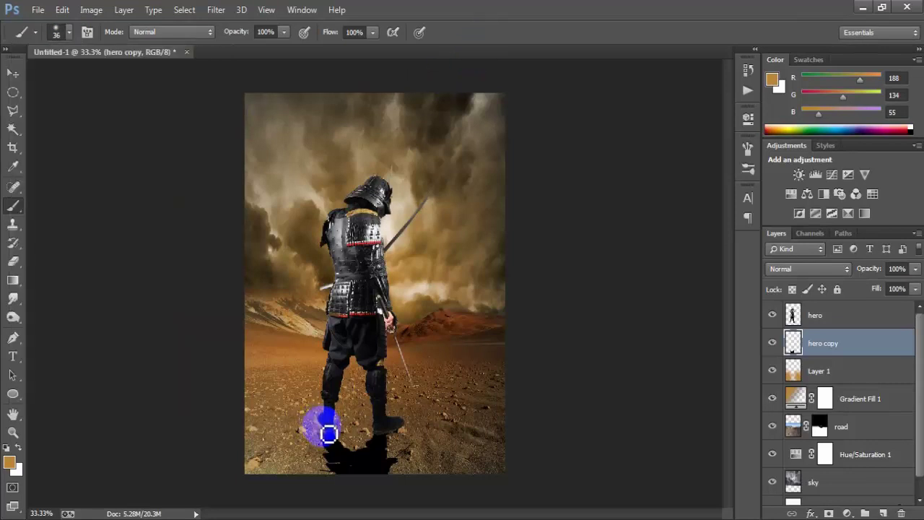
{"action": "left_click_drag", "start_coordinate": [329, 433], "coordinate": [370, 442]}
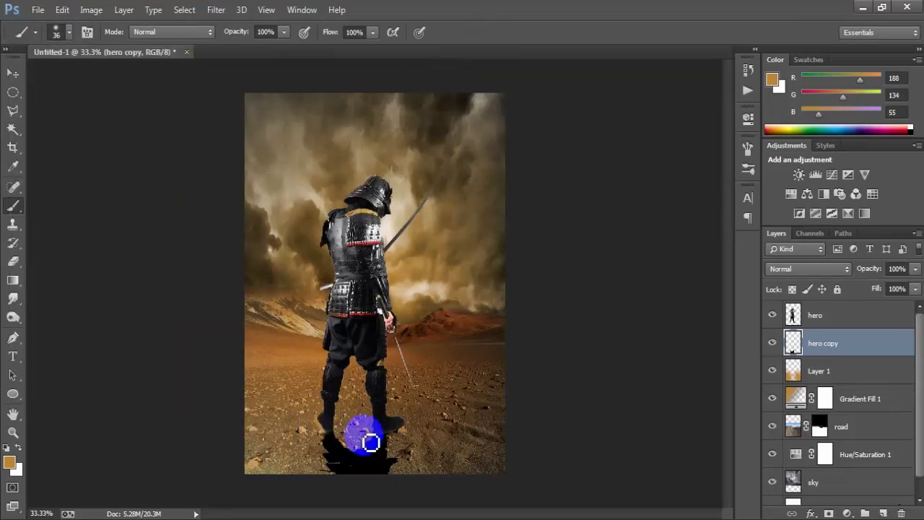
{"action": "left_click", "coordinate": [6, 448]}
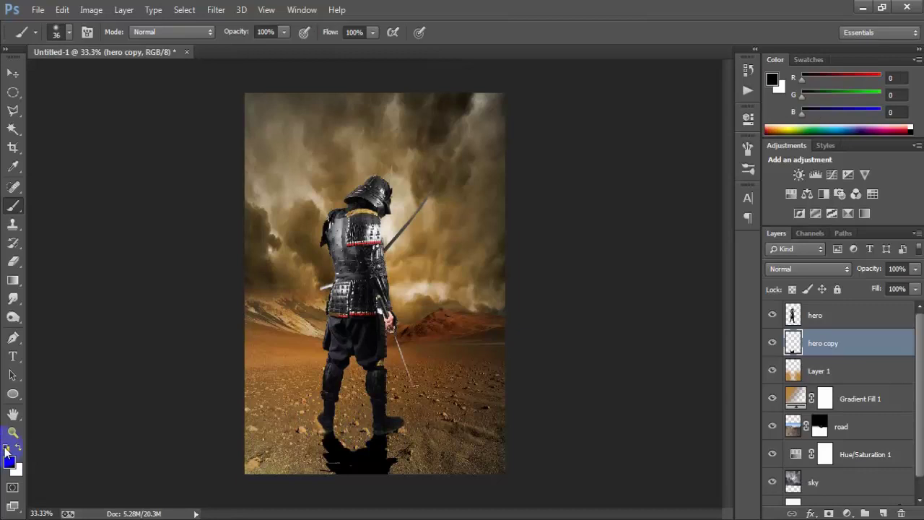
{"action": "mouse_move", "coordinate": [353, 455]}
{"action": "left_mouse_down"}
{"action": "mouse_move", "coordinate": [325, 427]}
{"action": "mouse_move", "coordinate": [397, 441]}
{"action": "mouse_move", "coordinate": [408, 433]}
{"action": "left_mouse_up"}
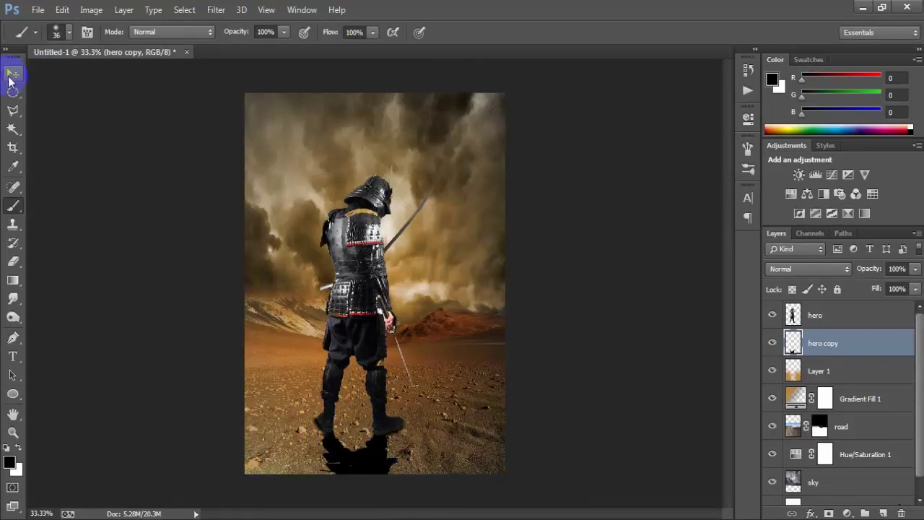
Step: Set the hero copy shadow to Multiply at 48% fill, then toggle the samurai to check it
{"action": "left_click", "coordinate": [13, 73]}
{"action": "left_click", "coordinate": [836, 269]}
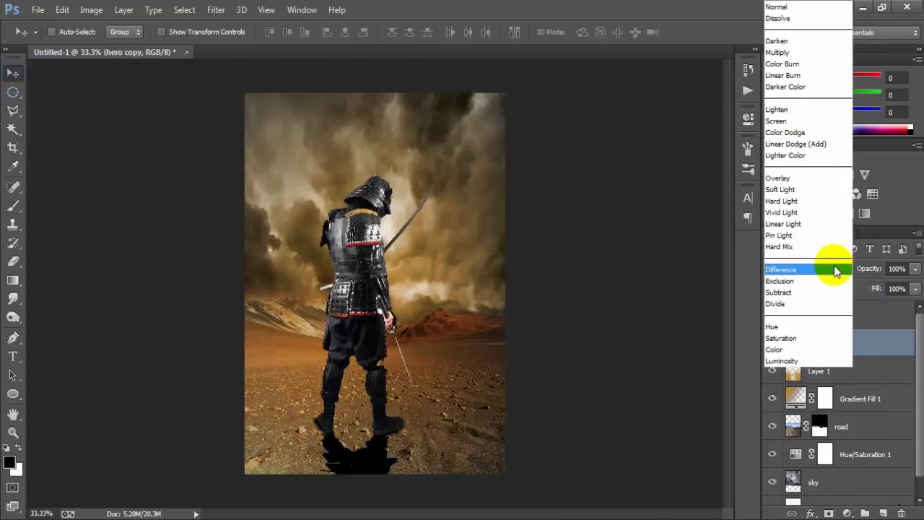
{"action": "left_click", "coordinate": [810, 59]}
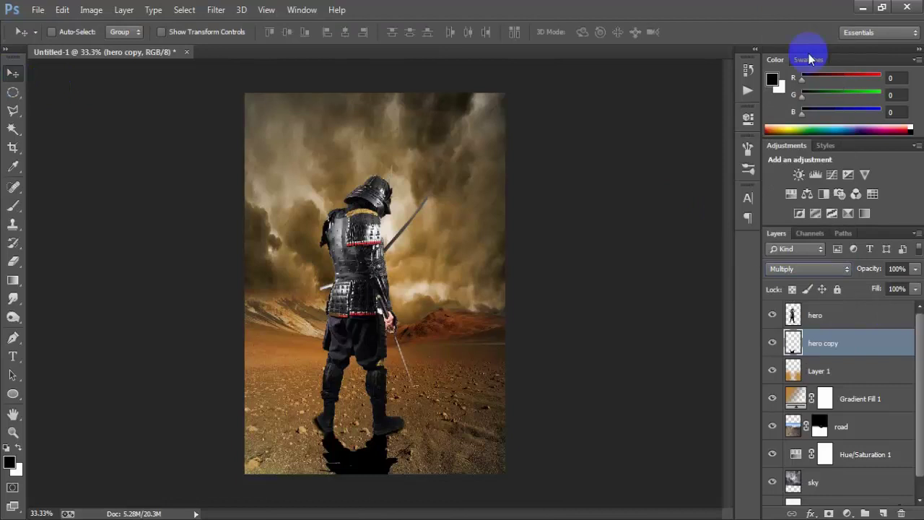
{"action": "left_click", "coordinate": [916, 289]}
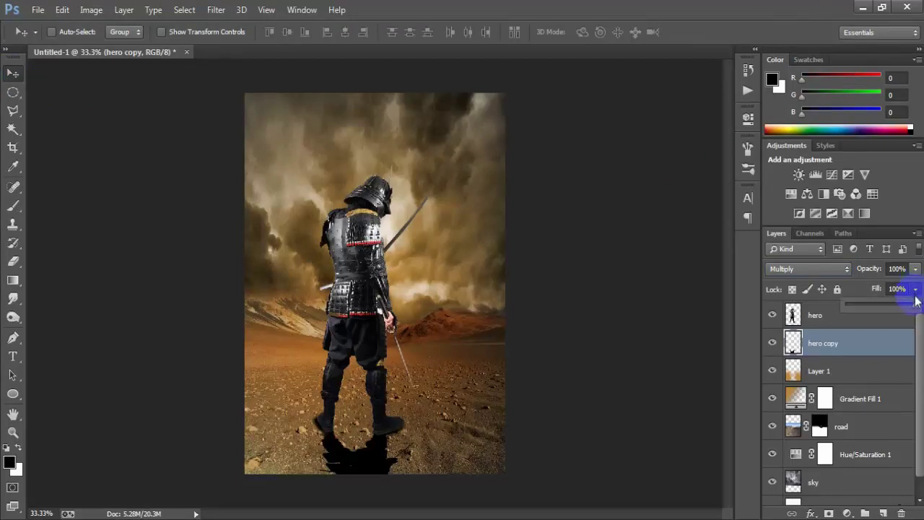
{"action": "left_click_drag", "start_coordinate": [914, 309], "coordinate": [870, 307]}
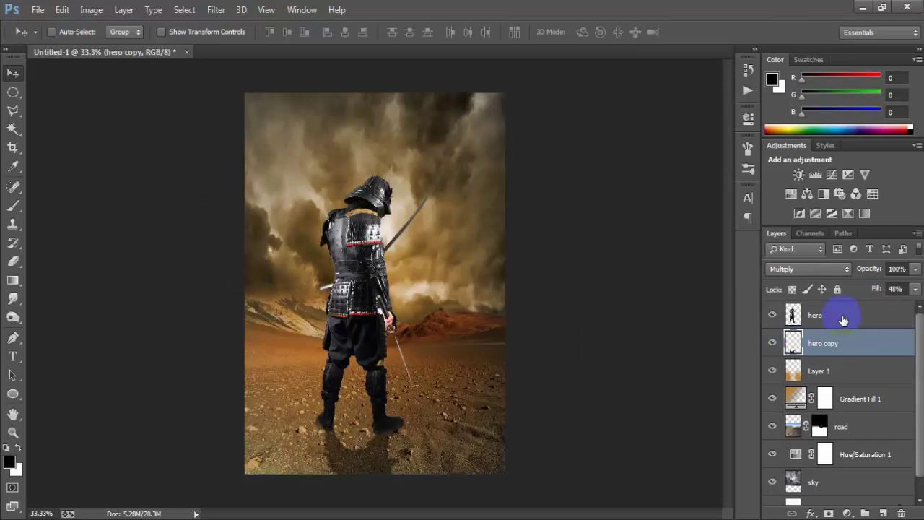
{"action": "left_click", "coordinate": [819, 315]}
{"action": "left_click", "coordinate": [771, 316]}
{"action": "left_click", "coordinate": [771, 316]}
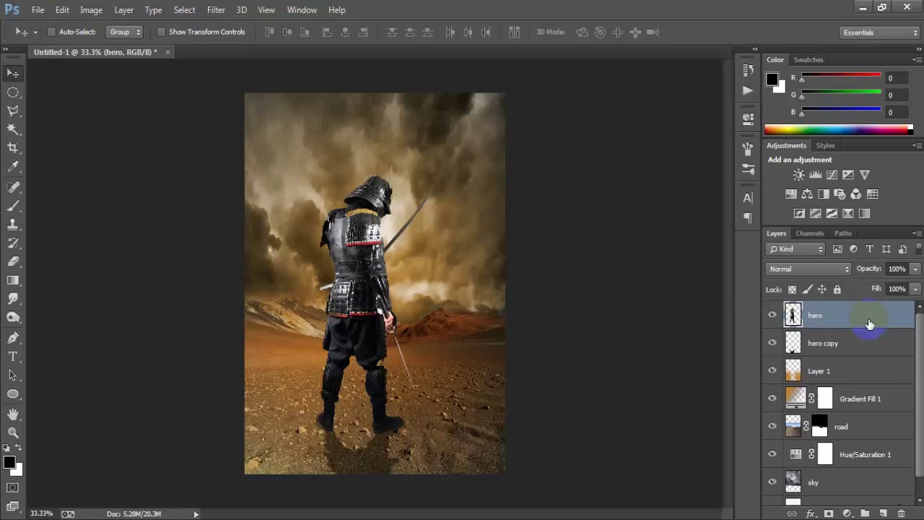
Step: Add a Brightness/Contrast adjustment clipped to hero with brightness -23 and contrast -12
{"action": "left_click", "coordinate": [847, 514]}
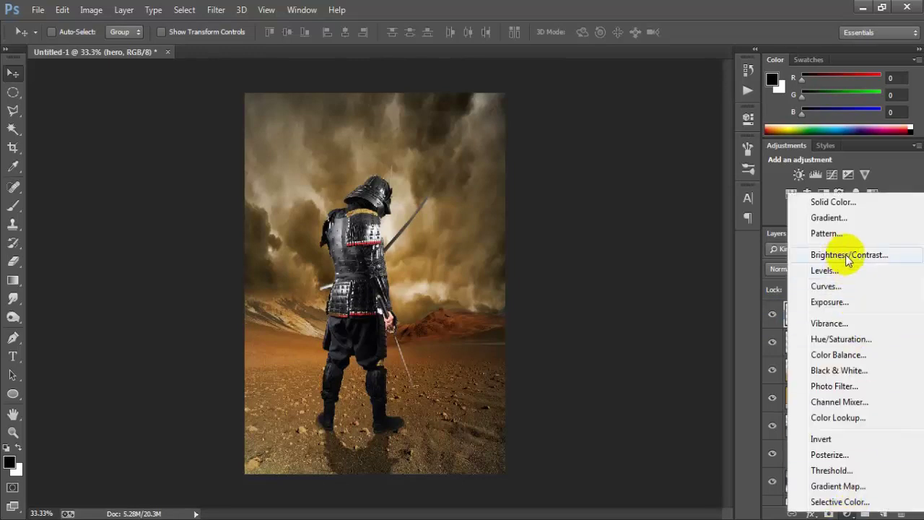
{"action": "left_click", "coordinate": [914, 255]}
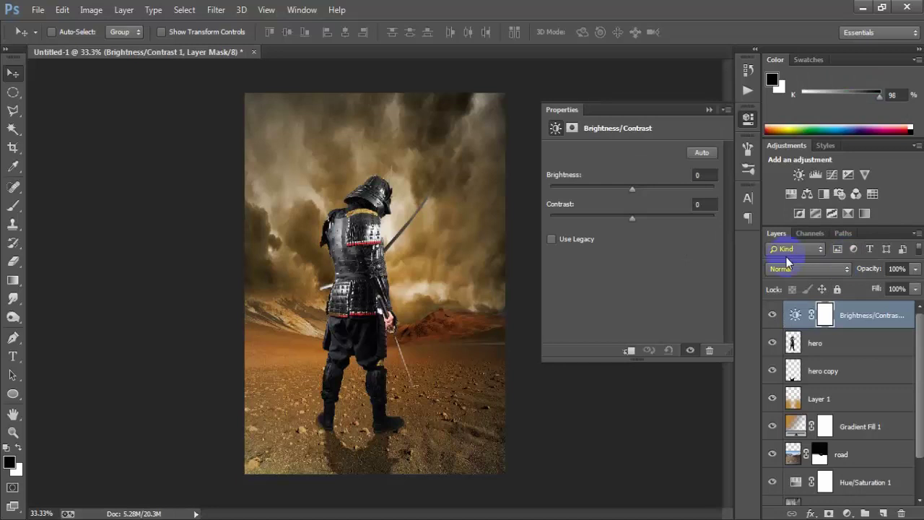
{"action": "left_click", "coordinate": [625, 352]}
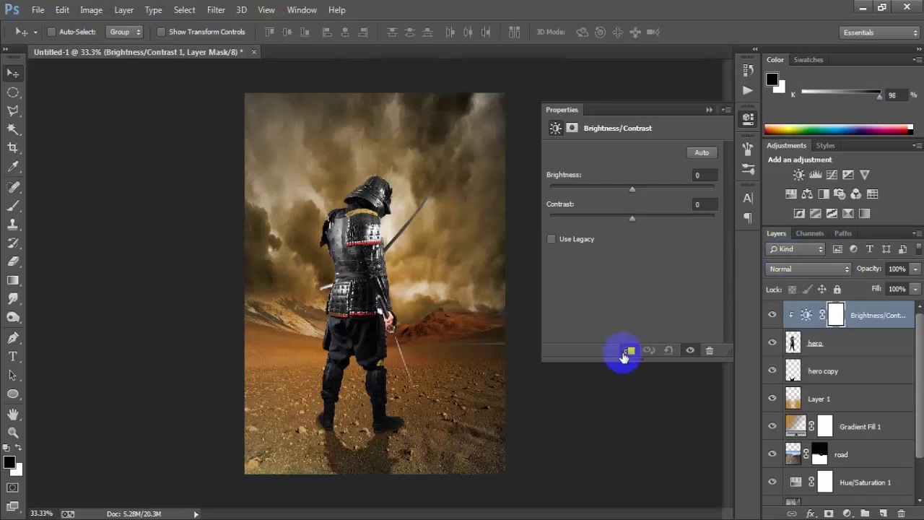
{"action": "left_click", "coordinate": [700, 174]}
{"action": "type", "text": "-2"}
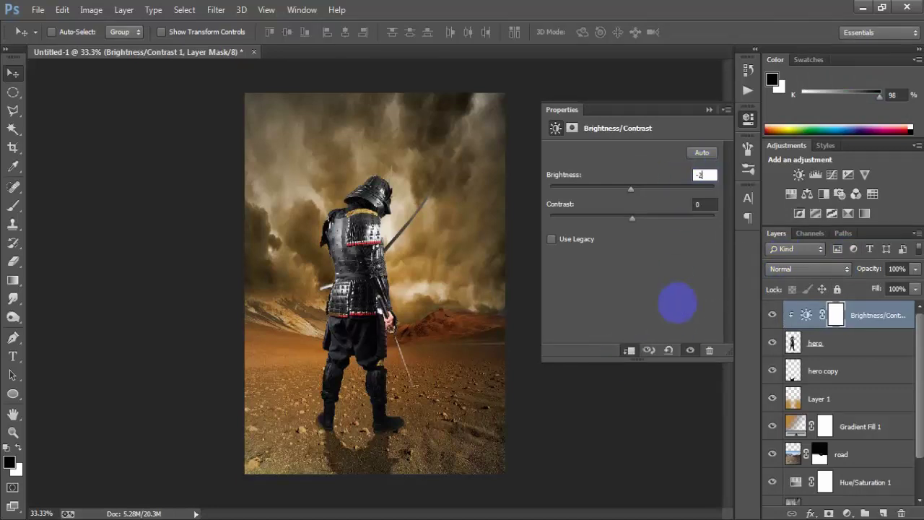
{"action": "type", "text": "3"}
{"action": "left_click", "coordinate": [700, 205]}
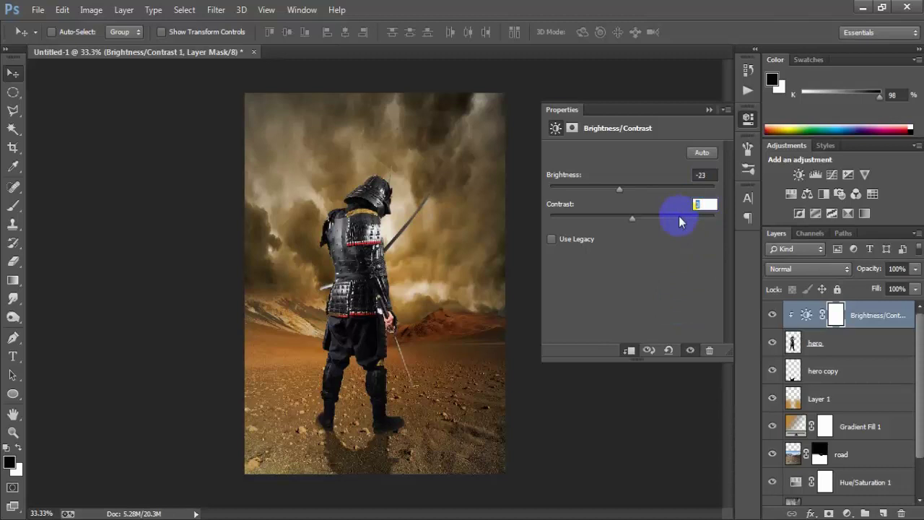
{"action": "type", "text": "-"}
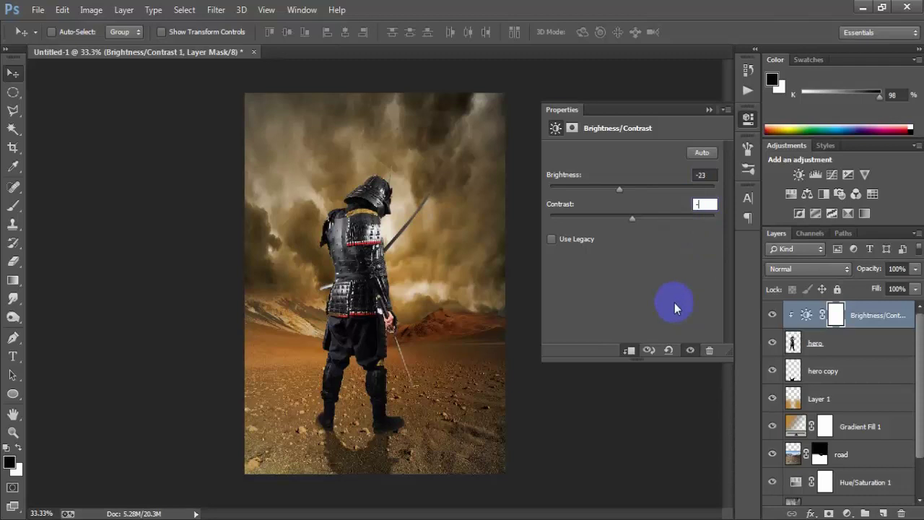
{"action": "type", "text": "12"}
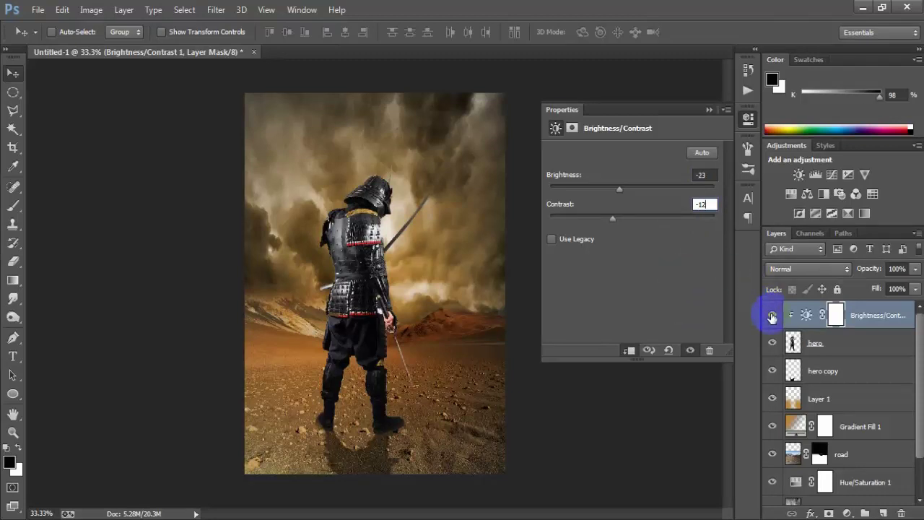
{"action": "left_click", "coordinate": [771, 315]}
{"action": "left_click", "coordinate": [772, 314]}
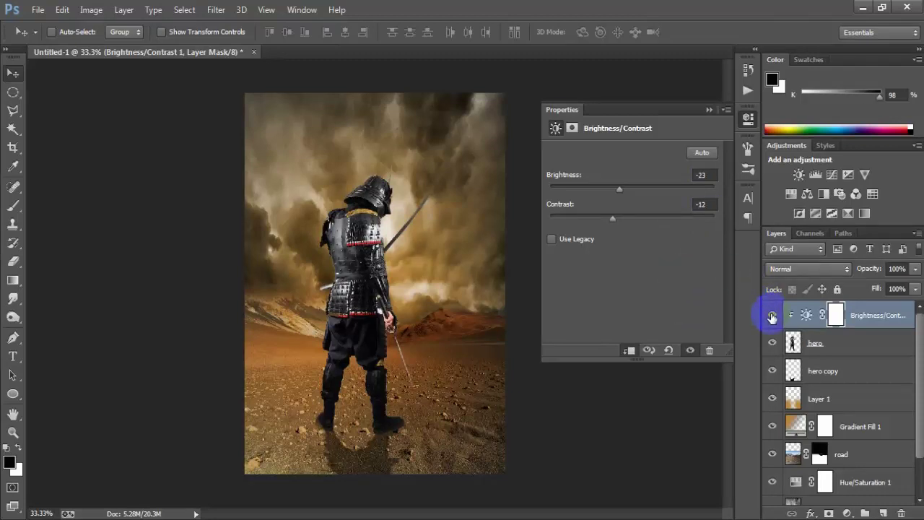
{"action": "left_click", "coordinate": [710, 109]}
{"action": "left_click", "coordinate": [815, 345]}
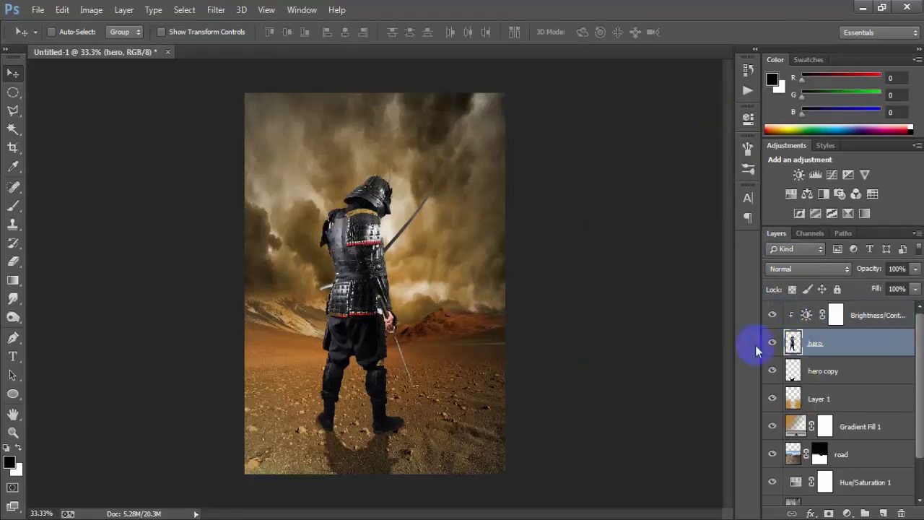
Step: Darken the samurai's shoulder armour with the Burn Tool
{"action": "left_click", "coordinate": [13, 317]}
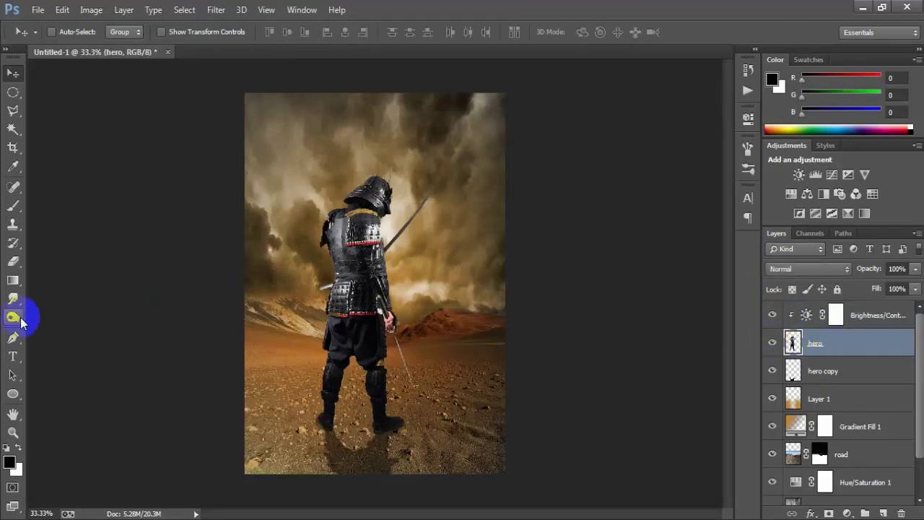
{"action": "left_click_drag", "start_coordinate": [20, 323], "coordinate": [72, 330]}
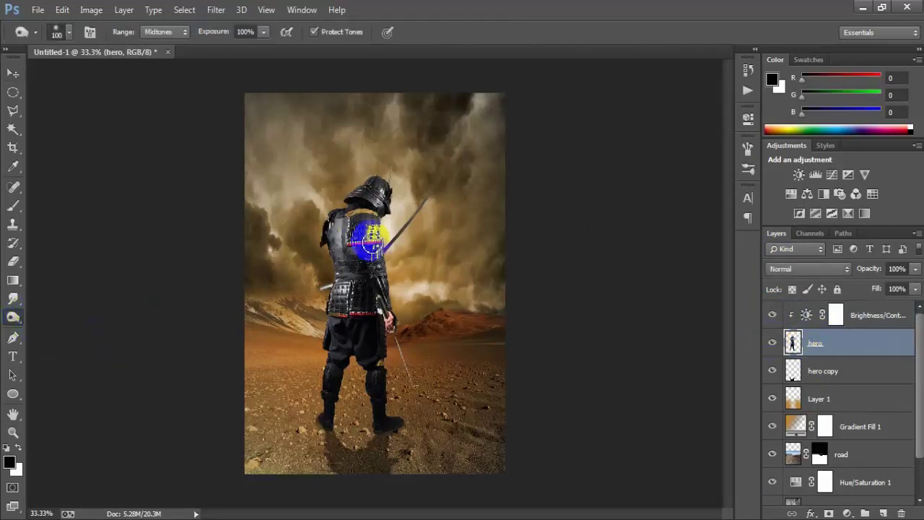
{"action": "mouse_move", "coordinate": [372, 243]}
{"action": "left_mouse_down"}
{"action": "mouse_move", "coordinate": [381, 251]}
{"action": "mouse_move", "coordinate": [365, 228]}
{"action": "mouse_move", "coordinate": [375, 233]}
{"action": "mouse_move", "coordinate": [377, 267]}
{"action": "left_mouse_up"}
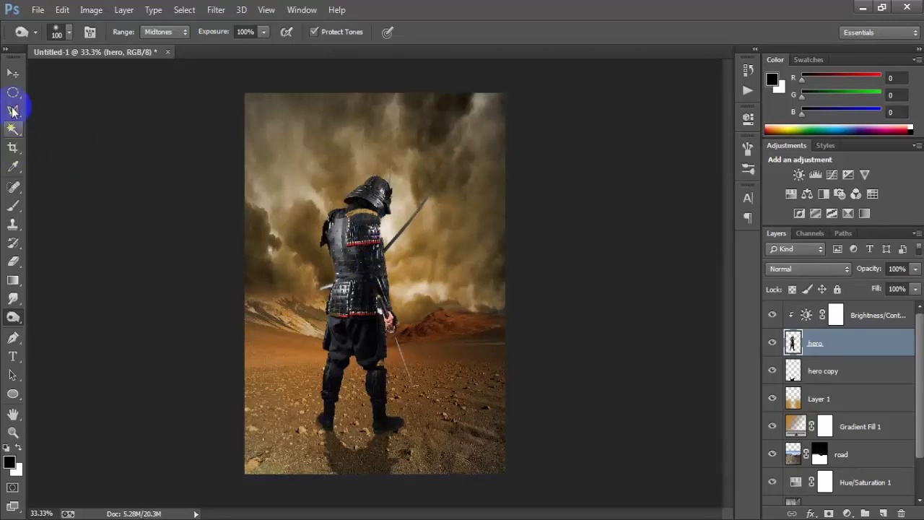
{"action": "left_click", "coordinate": [12, 72]}
{"action": "left_click", "coordinate": [833, 316]}
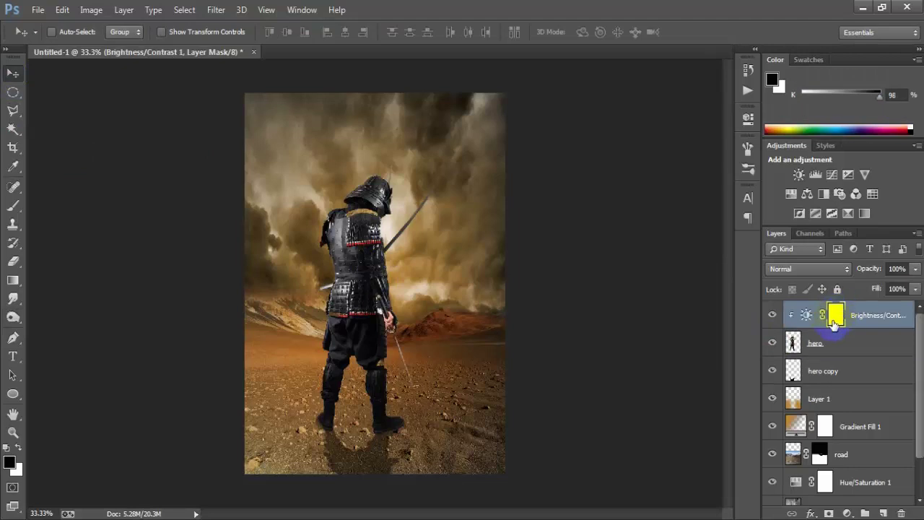
Step: Paint black over the samurai's body and helmet on the Brightness/Contrast mask with a 175 px brush
{"action": "left_click", "coordinate": [835, 318]}
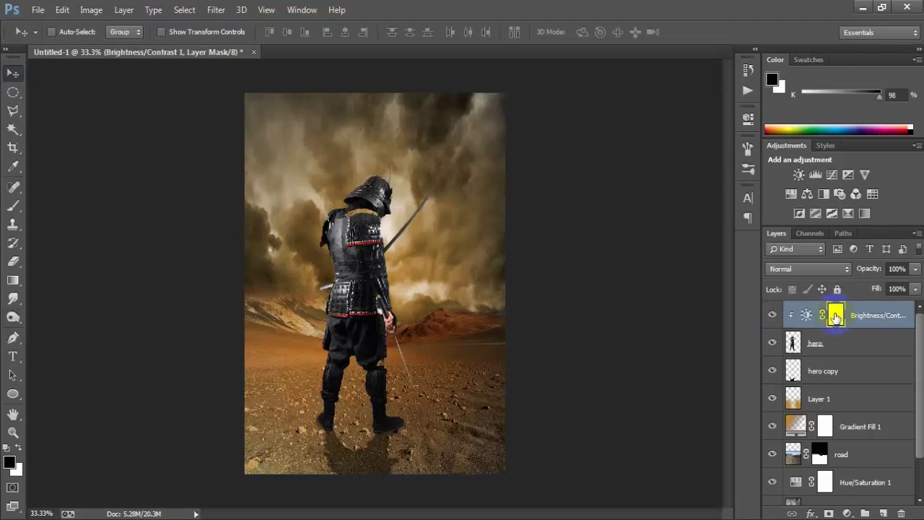
{"action": "right_click", "coordinate": [13, 206]}
{"action": "left_click", "coordinate": [65, 203]}
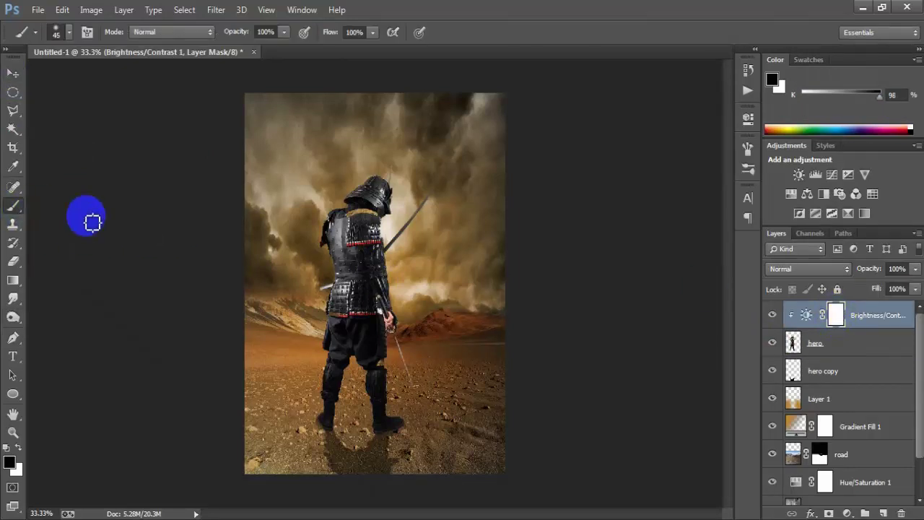
{"action": "key", "text": "bracketright"}
{"action": "key", "text": "bracketright"}
{"action": "key", "text": "bracketright"}
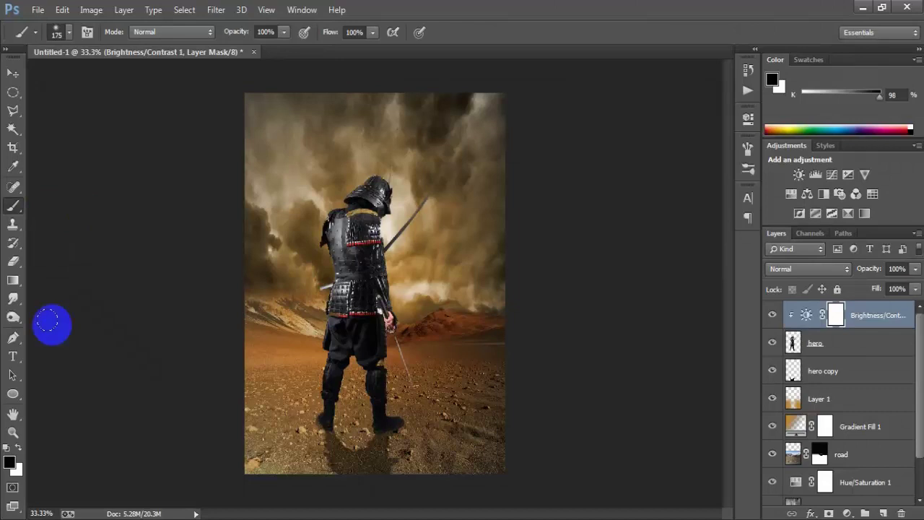
{"action": "left_click_drag", "start_coordinate": [315, 223], "coordinate": [310, 423]}
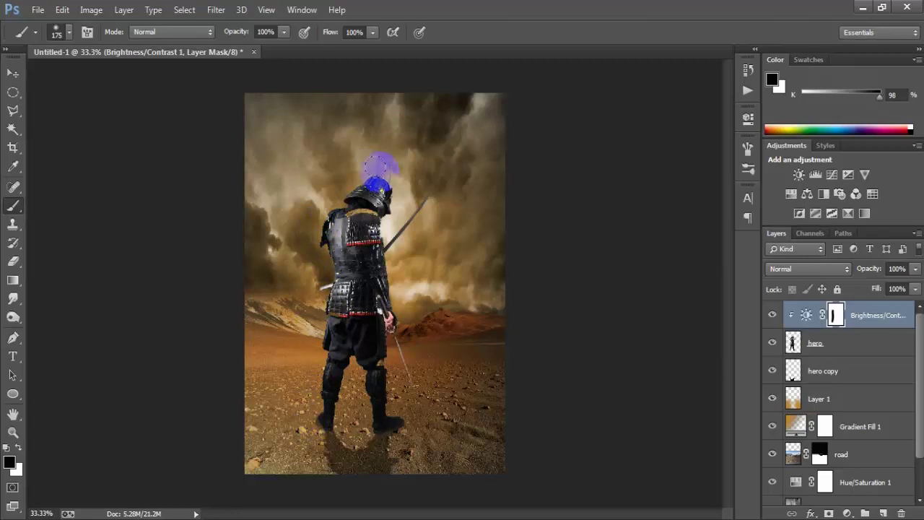
{"action": "mouse_move", "coordinate": [384, 252]}
{"action": "left_mouse_down"}
{"action": "mouse_move", "coordinate": [379, 227]}
{"action": "mouse_move", "coordinate": [406, 326]}
{"action": "mouse_move", "coordinate": [386, 352]}
{"action": "mouse_move", "coordinate": [388, 384]}
{"action": "left_mouse_up"}
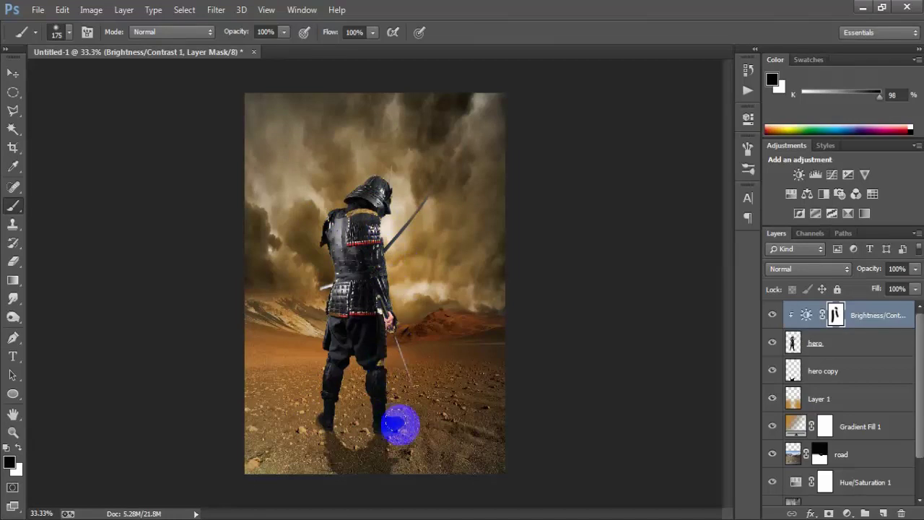
{"action": "left_click", "coordinate": [771, 315]}
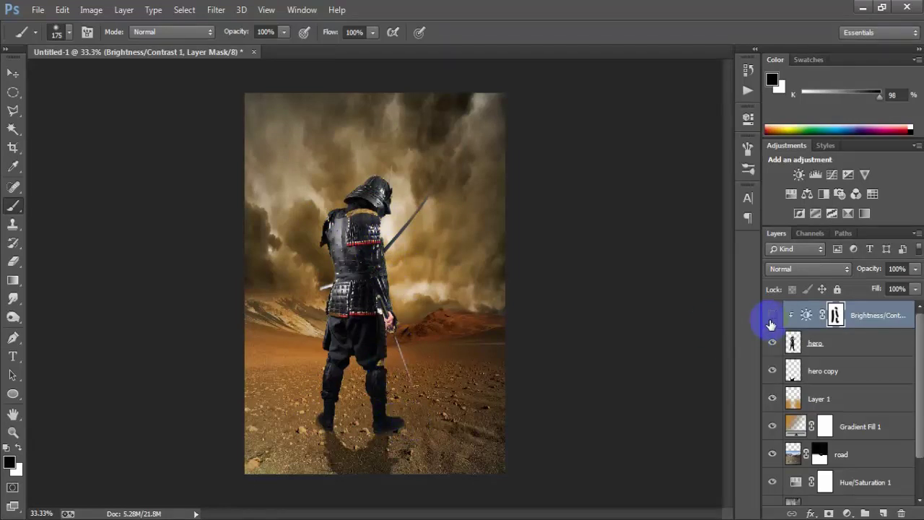
{"action": "left_click", "coordinate": [770, 315]}
{"action": "left_click", "coordinate": [770, 315]}
{"action": "left_click", "coordinate": [770, 316]}
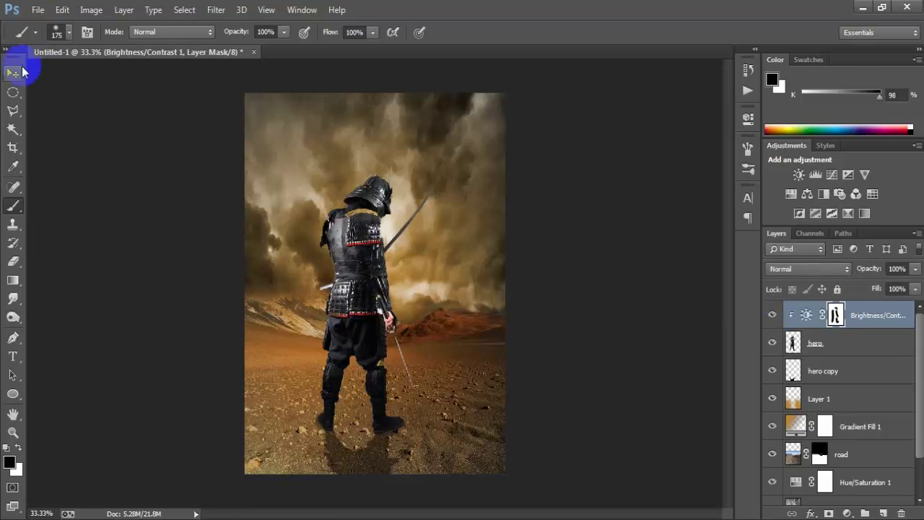
{"action": "left_click", "coordinate": [13, 73]}
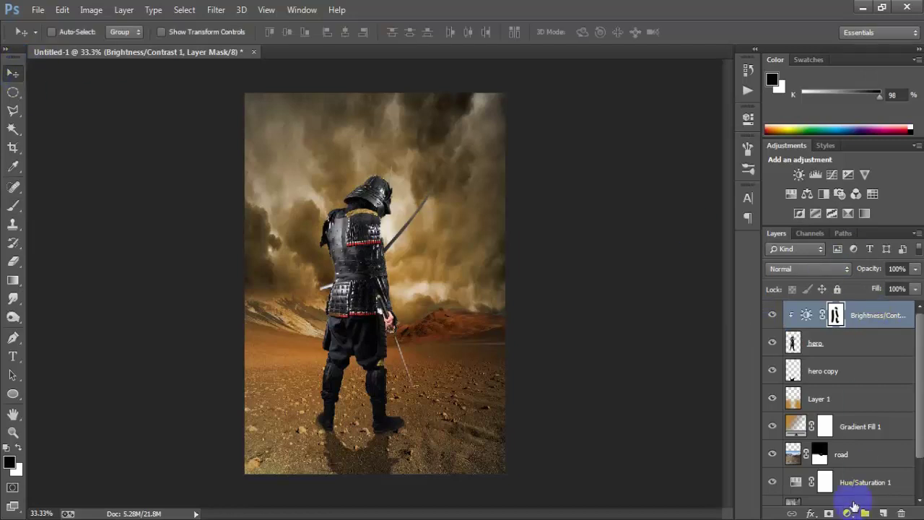
Step: Add a Gradient Map adjustment using the Violet, Orange preset
{"action": "left_click", "coordinate": [846, 513]}
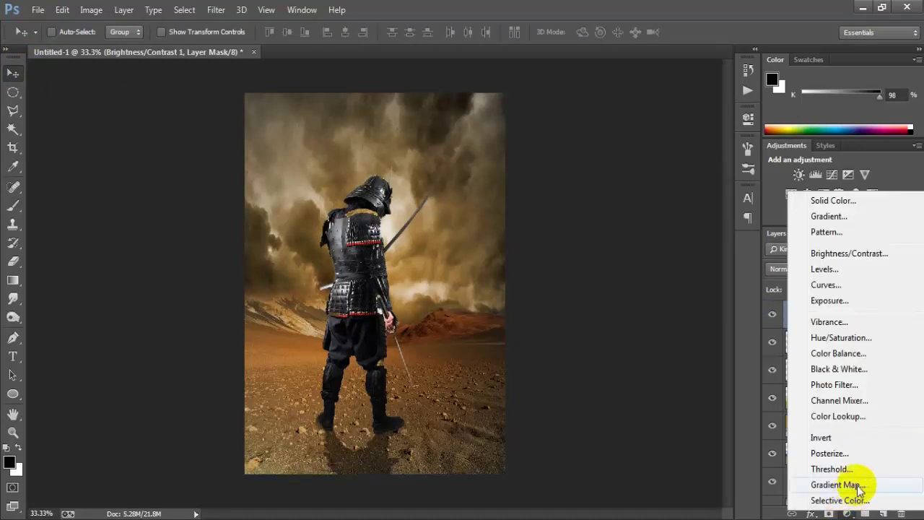
{"action": "left_click", "coordinate": [838, 485]}
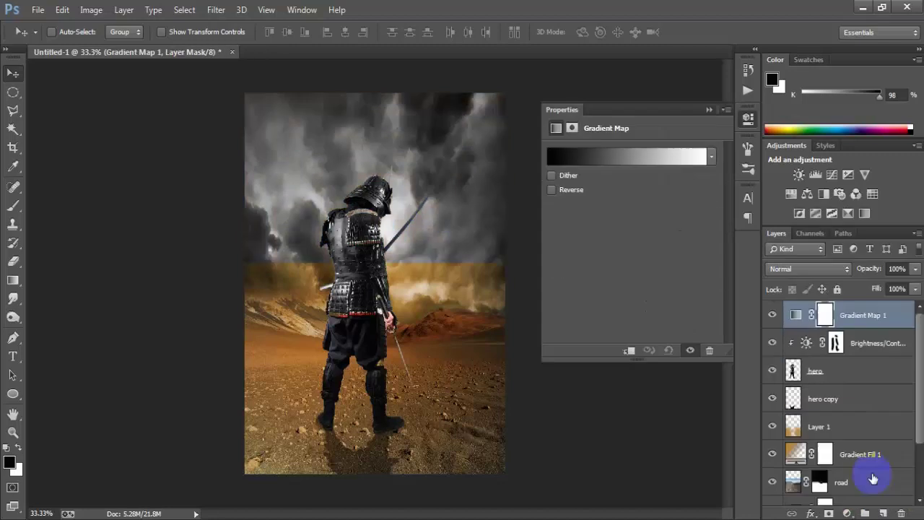
{"action": "left_click", "coordinate": [664, 158]}
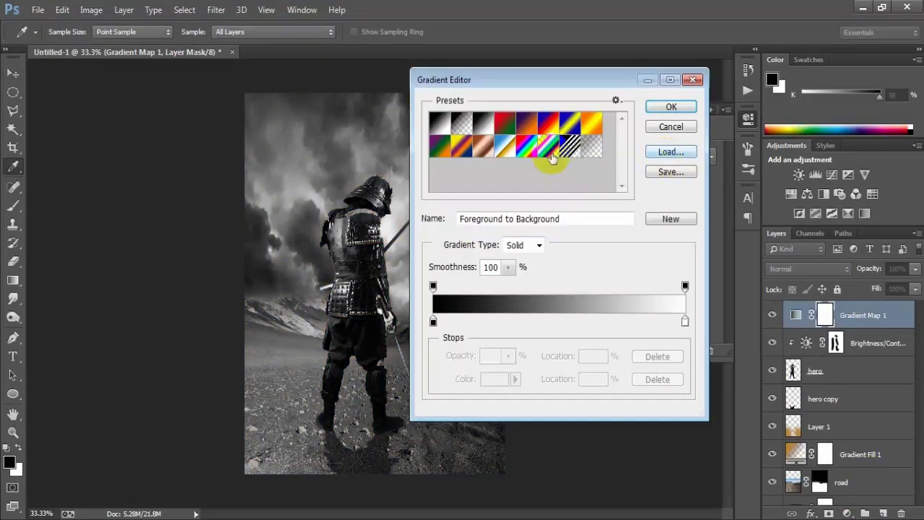
{"action": "left_click", "coordinate": [527, 127]}
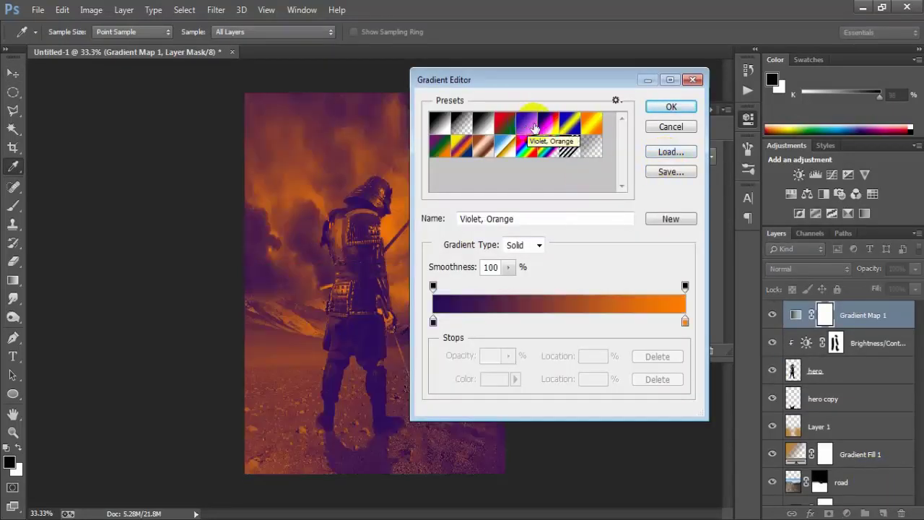
{"action": "left_click", "coordinate": [670, 107]}
{"action": "left_click", "coordinate": [708, 110]}
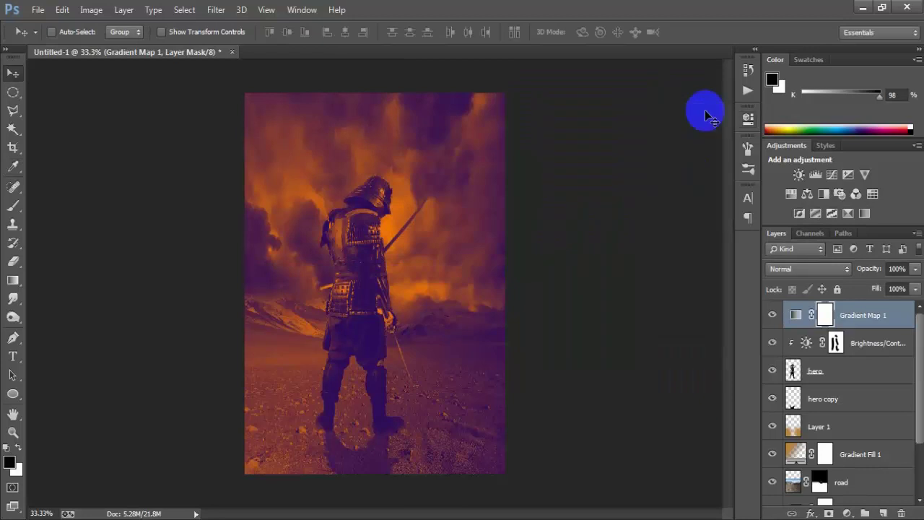
Step: Blend the gradient map as Overlay at about 12% fill
{"action": "left_click", "coordinate": [818, 276]}
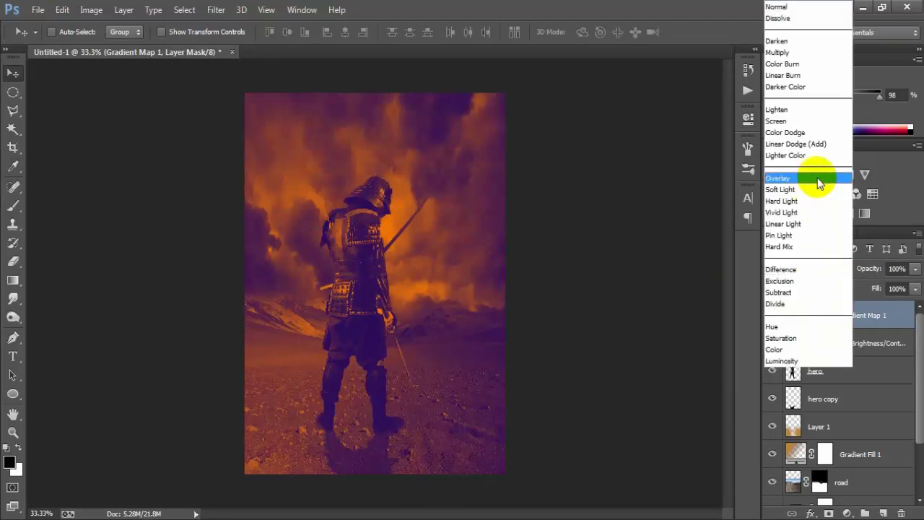
{"action": "left_click", "coordinate": [818, 178]}
{"action": "left_click", "coordinate": [915, 288]}
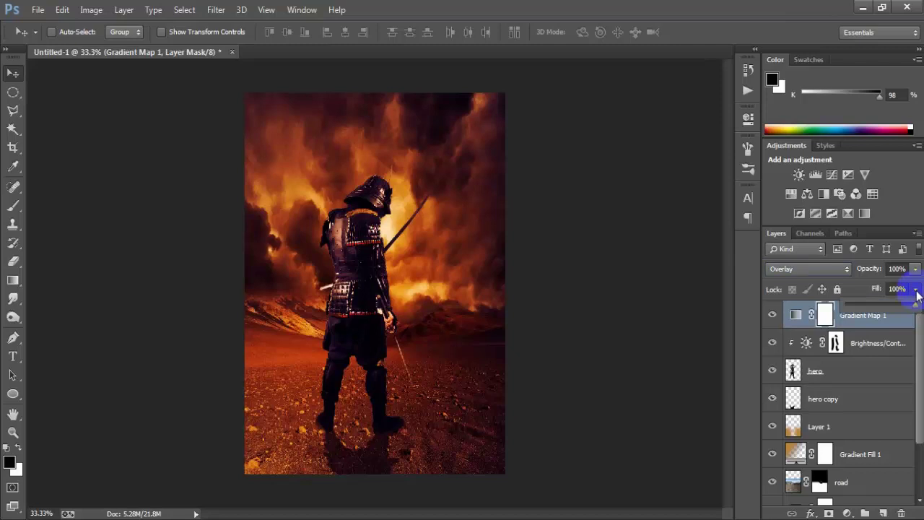
{"action": "left_click_drag", "start_coordinate": [915, 304], "coordinate": [858, 312]}
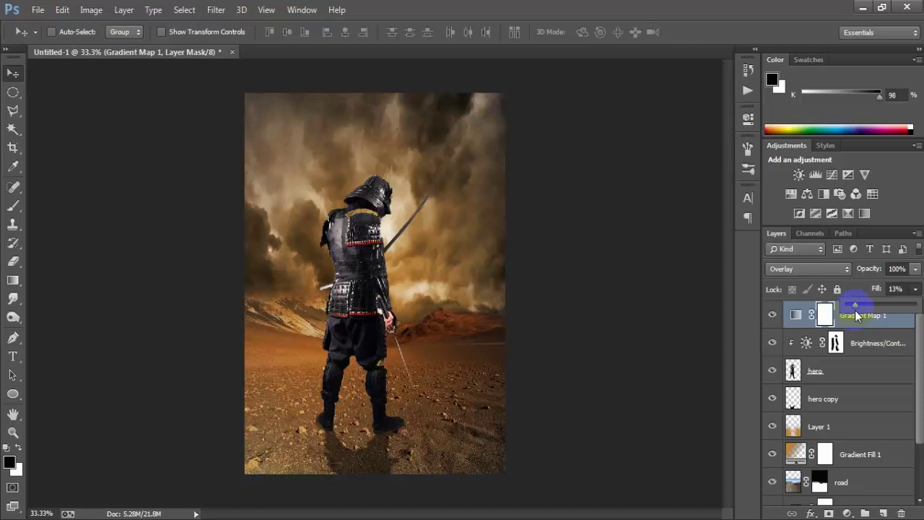
{"action": "left_click", "coordinate": [657, 309]}
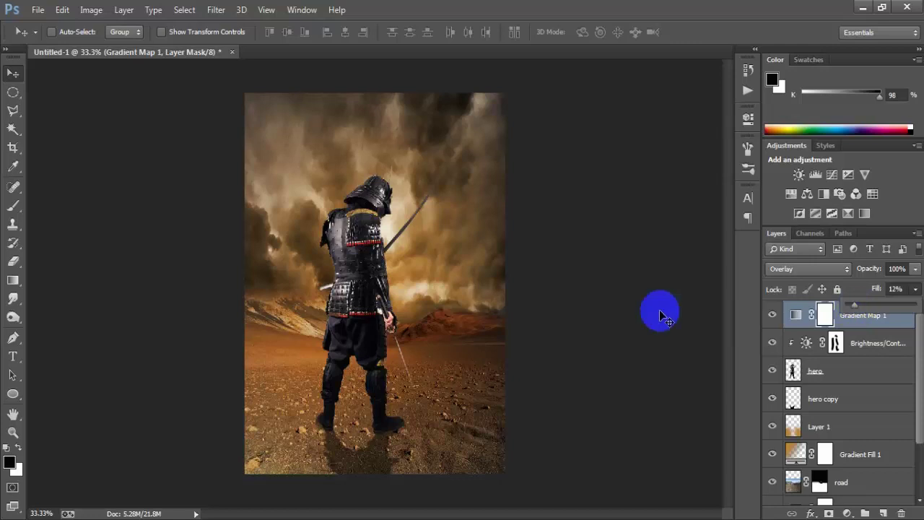
Step: Add a solid Color Fill layer in dark brown #4a2f08
{"action": "left_click", "coordinate": [846, 513]}
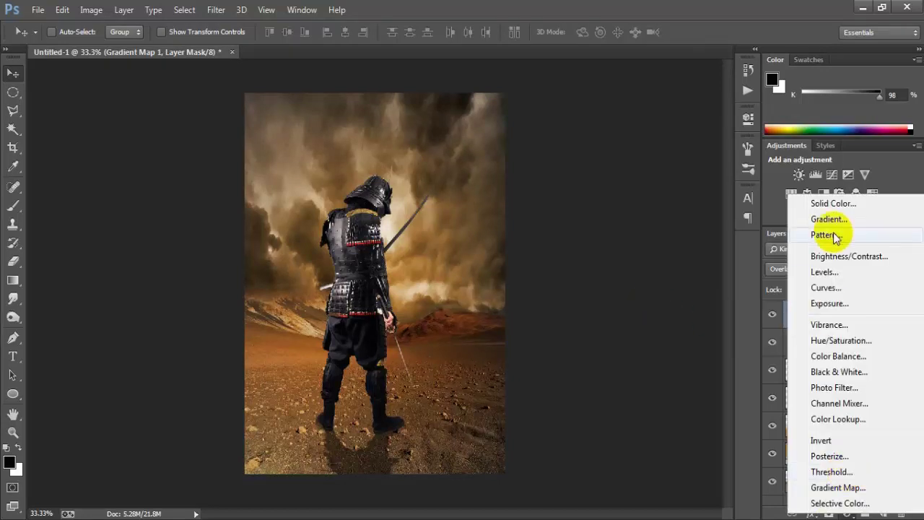
{"action": "left_click", "coordinate": [898, 203]}
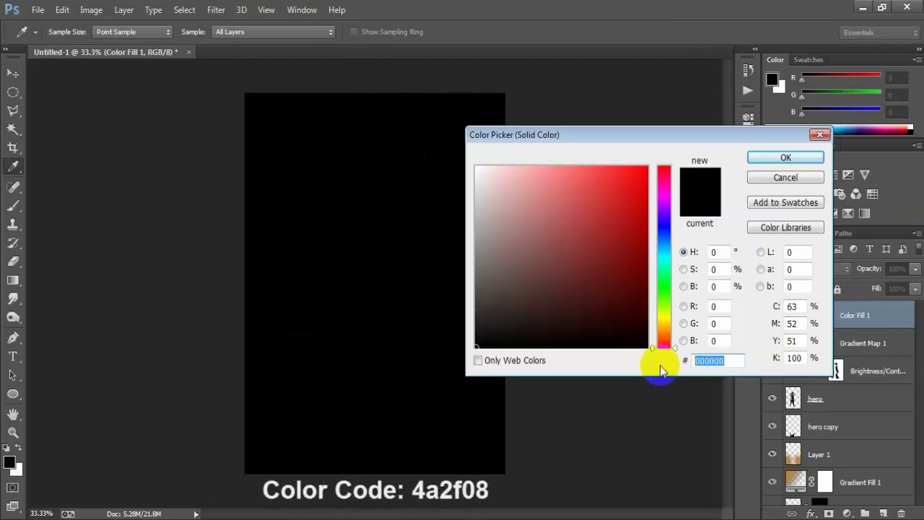
{"action": "left_click", "coordinate": [617, 381]}
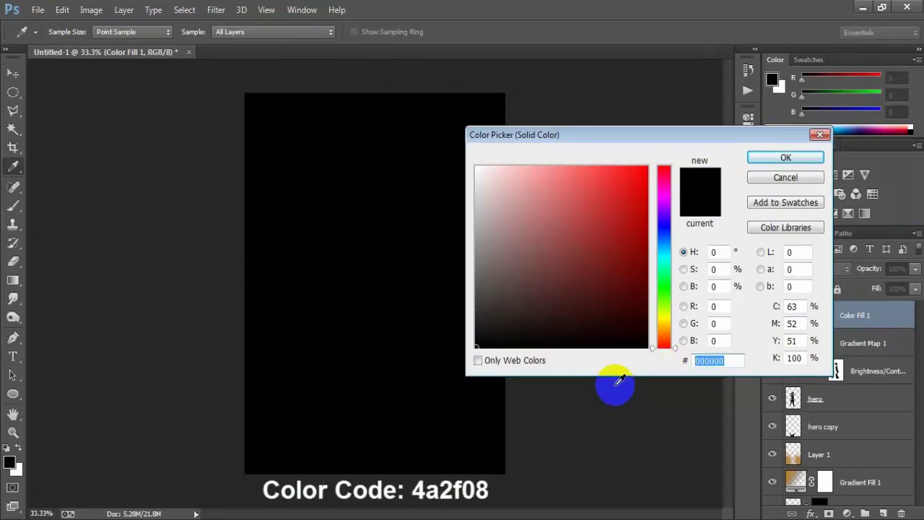
{"action": "type", "text": "4a"}
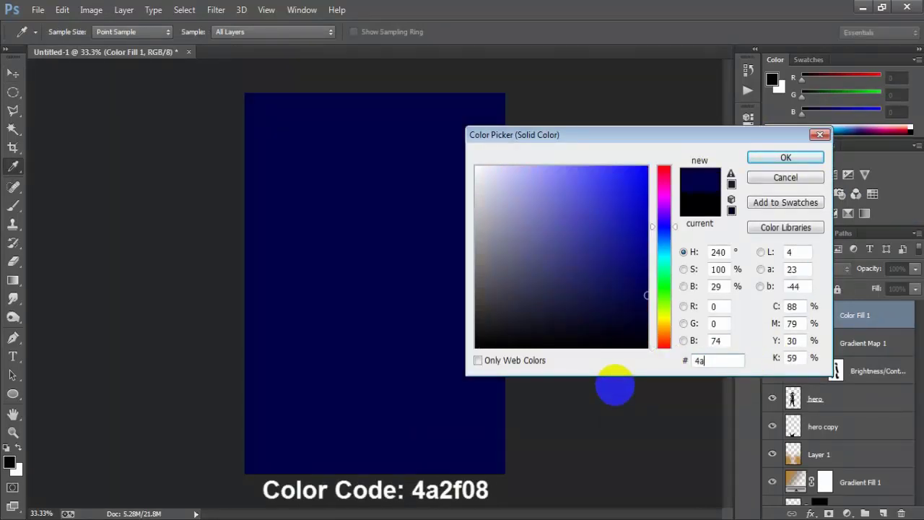
{"action": "type", "text": "2f"}
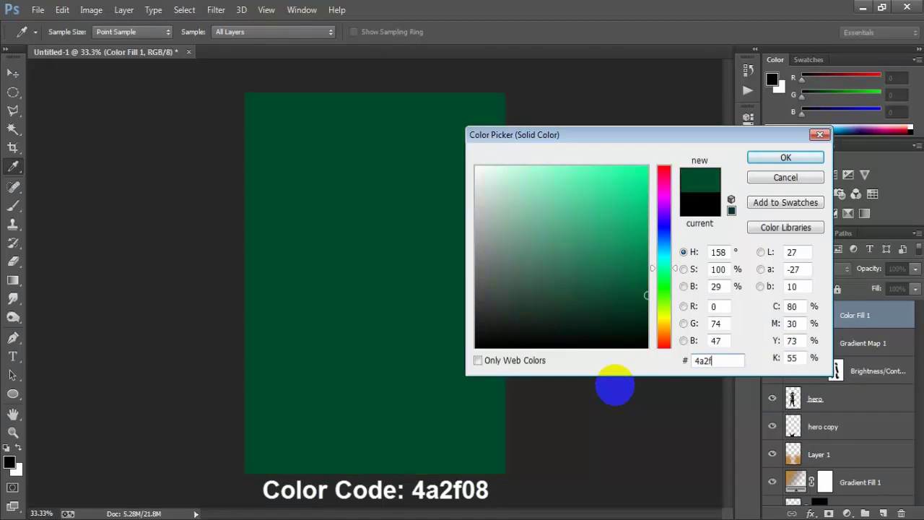
{"action": "type", "text": "08"}
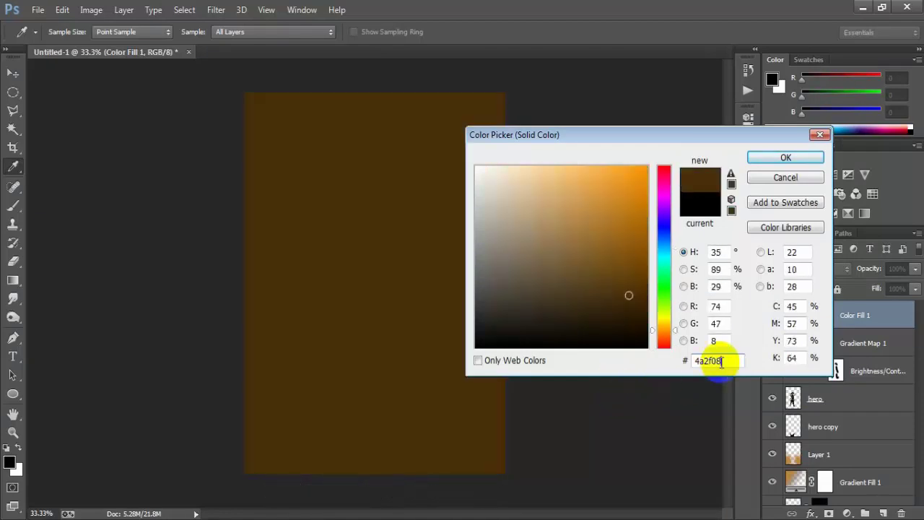
{"action": "left_click_drag", "start_coordinate": [722, 361], "coordinate": [680, 360]}
{"action": "left_click", "coordinate": [769, 157]}
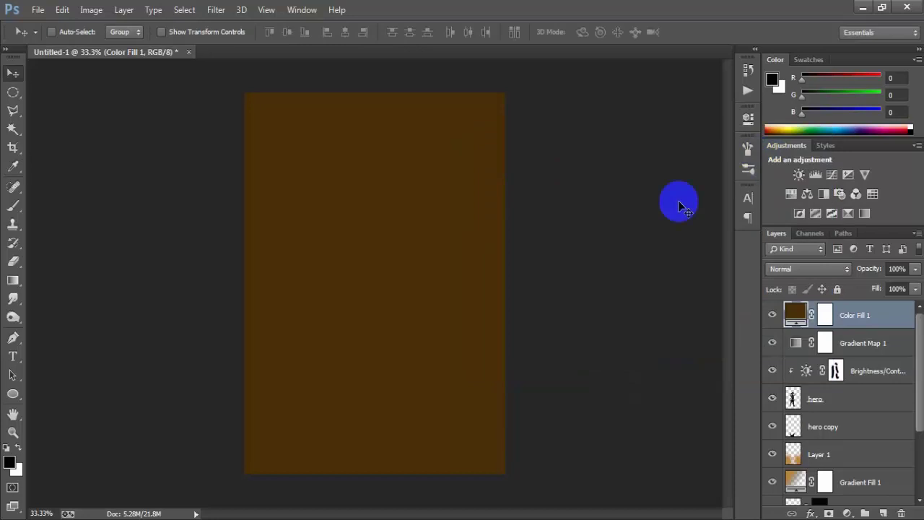
Step: Blend the colour fill as Overlay at about 10% fill
{"action": "left_click", "coordinate": [818, 270]}
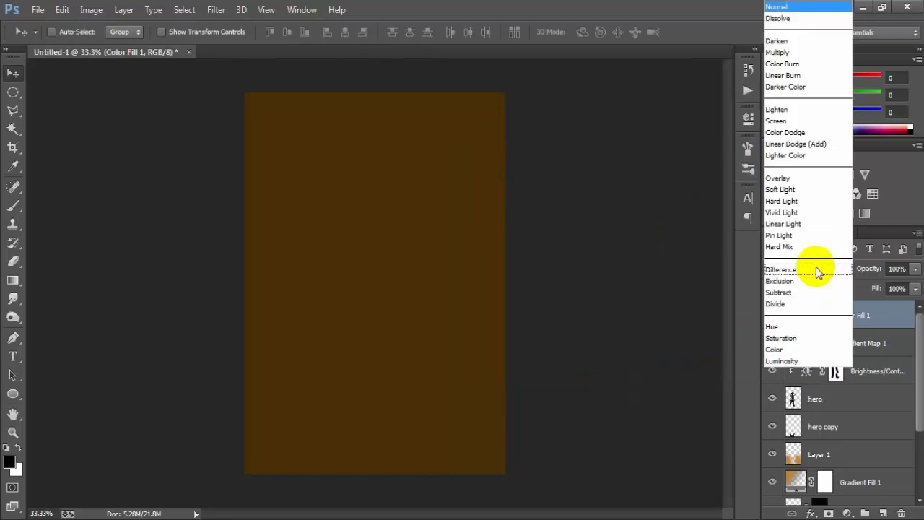
{"action": "left_click", "coordinate": [819, 180]}
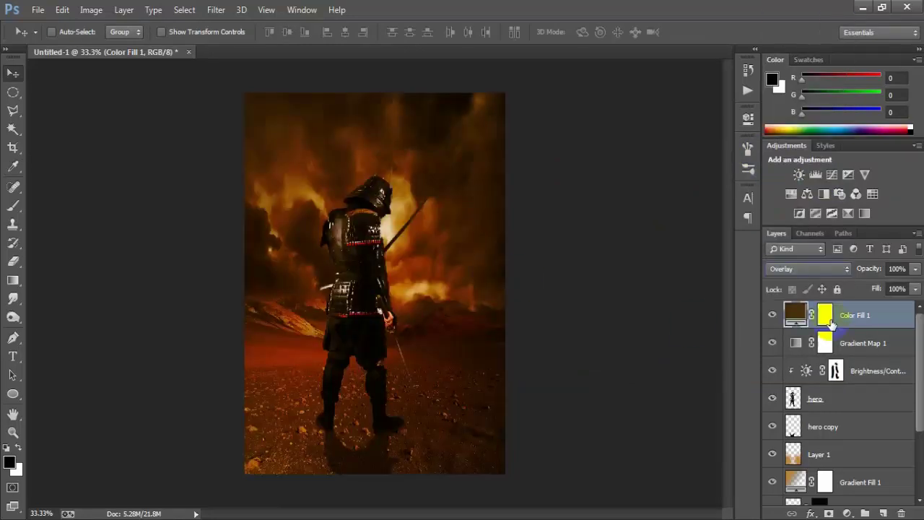
{"action": "left_click", "coordinate": [914, 289]}
{"action": "left_click_drag", "start_coordinate": [915, 301], "coordinate": [853, 306]}
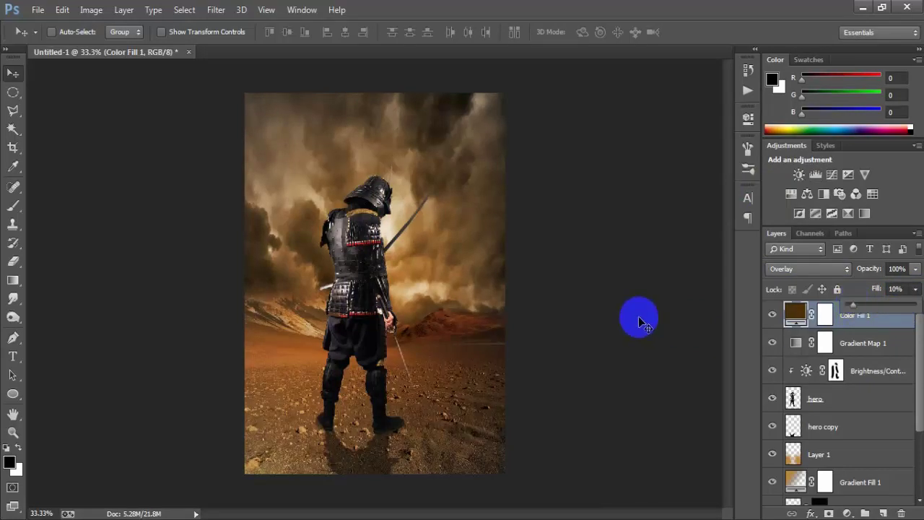
{"action": "left_click", "coordinate": [846, 514]}
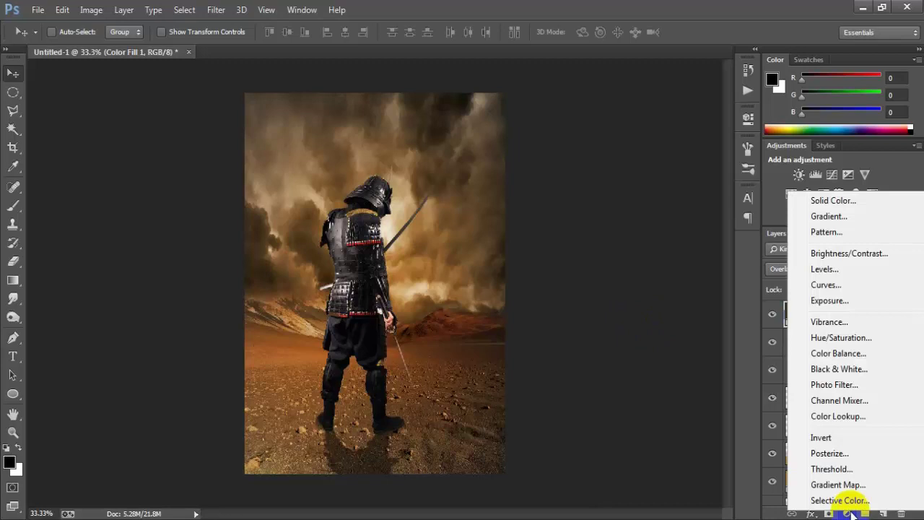
Step: Add a Curves layer with the white point pulled in and a slightly nudged midpoint
{"action": "left_click", "coordinate": [894, 289]}
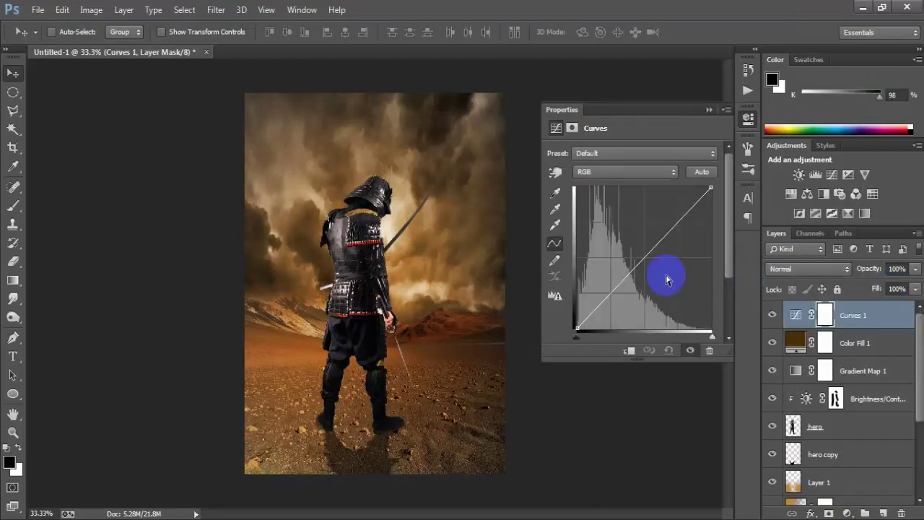
{"action": "left_click", "coordinate": [646, 259]}
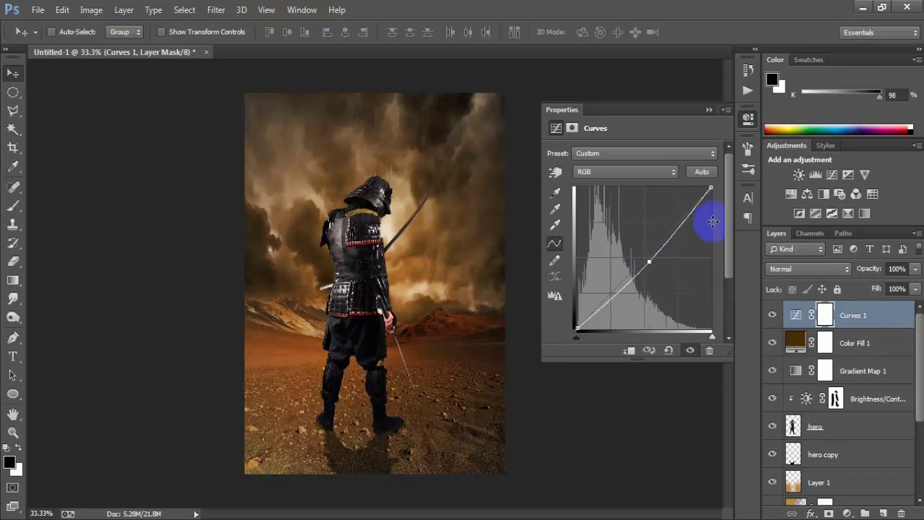
{"action": "left_click_drag", "start_coordinate": [710, 188], "coordinate": [707, 188]}
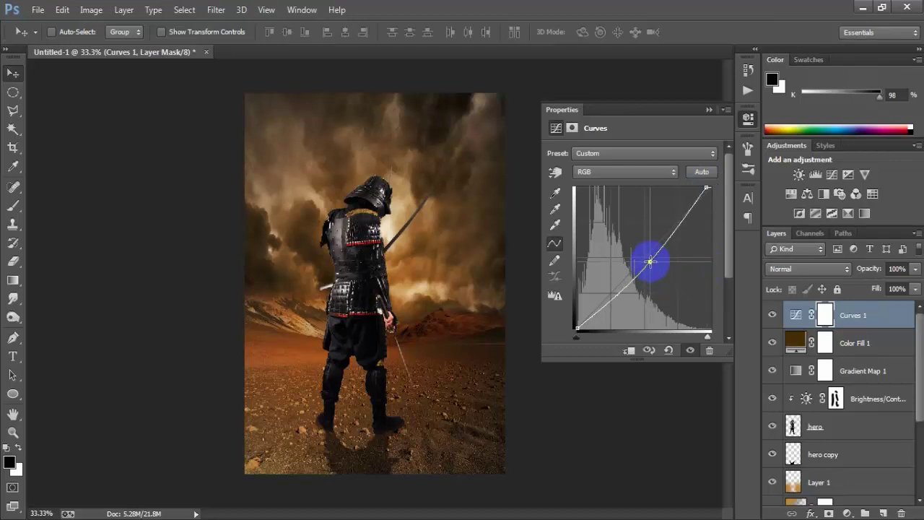
{"action": "left_click_drag", "start_coordinate": [650, 261], "coordinate": [650, 262]}
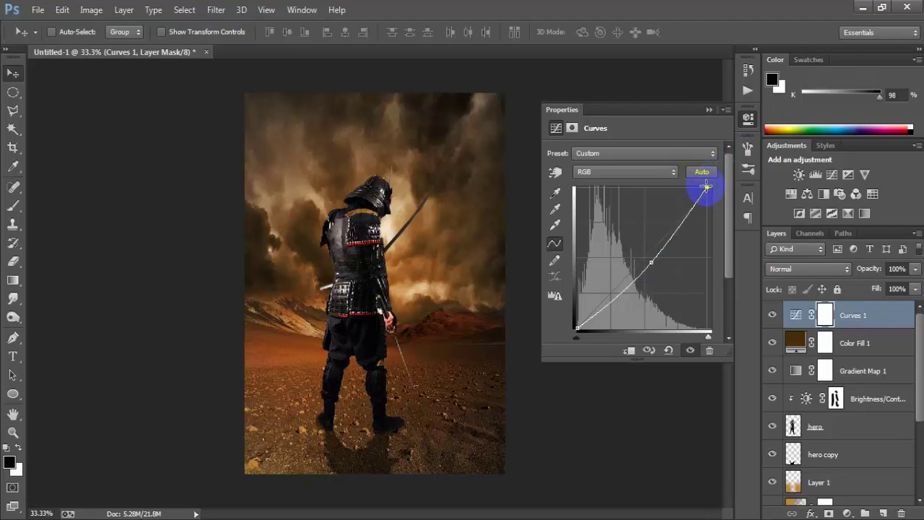
{"action": "left_click", "coordinate": [747, 120]}
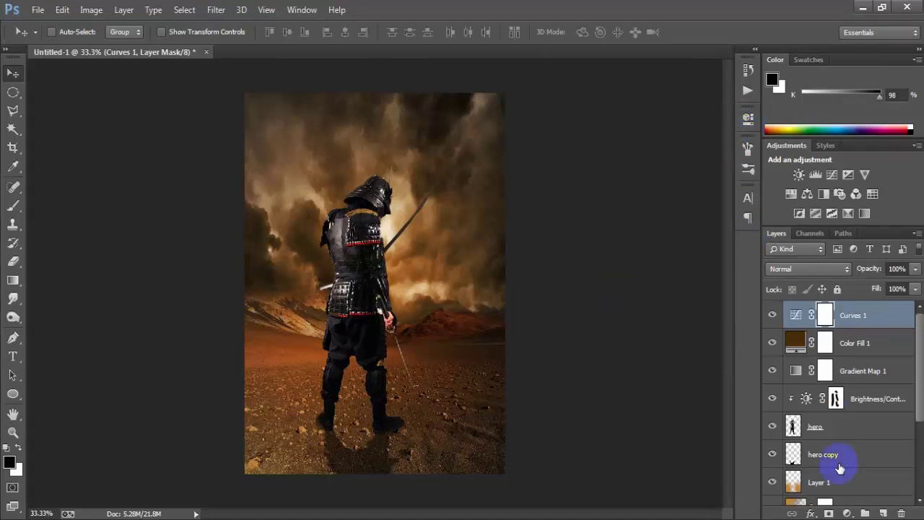
{"action": "left_click", "coordinate": [847, 513]}
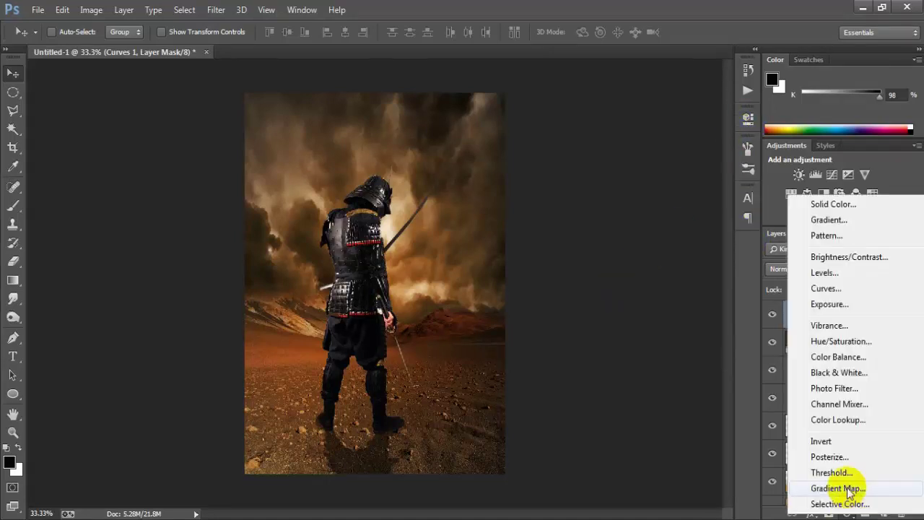
Step: Add a Custom Levels adjustment layer, nudge the RGB midtones, and lower output white to 250
{"action": "left_click", "coordinate": [879, 274]}
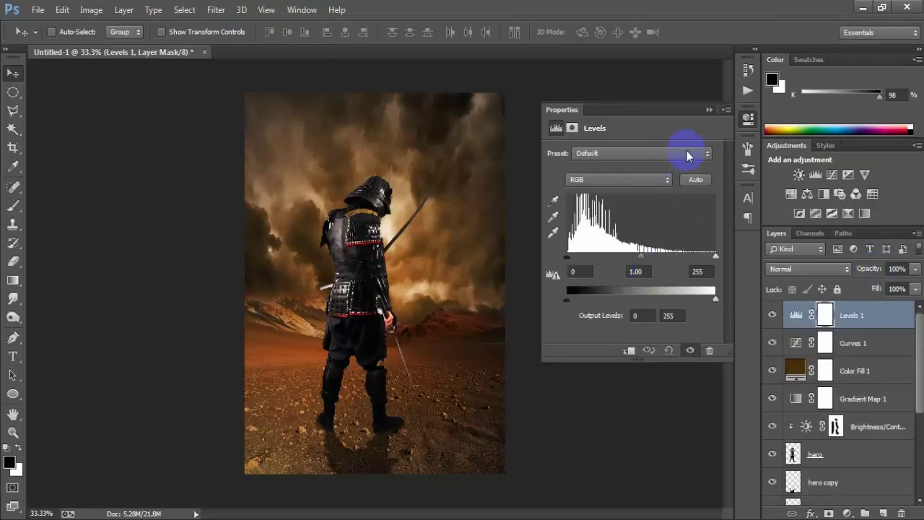
{"action": "left_click", "coordinate": [686, 150]}
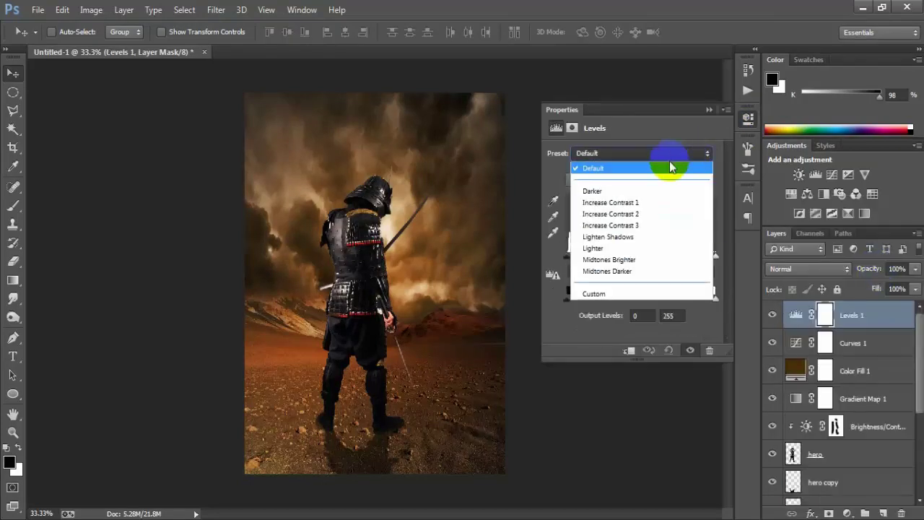
{"action": "left_click", "coordinate": [686, 294]}
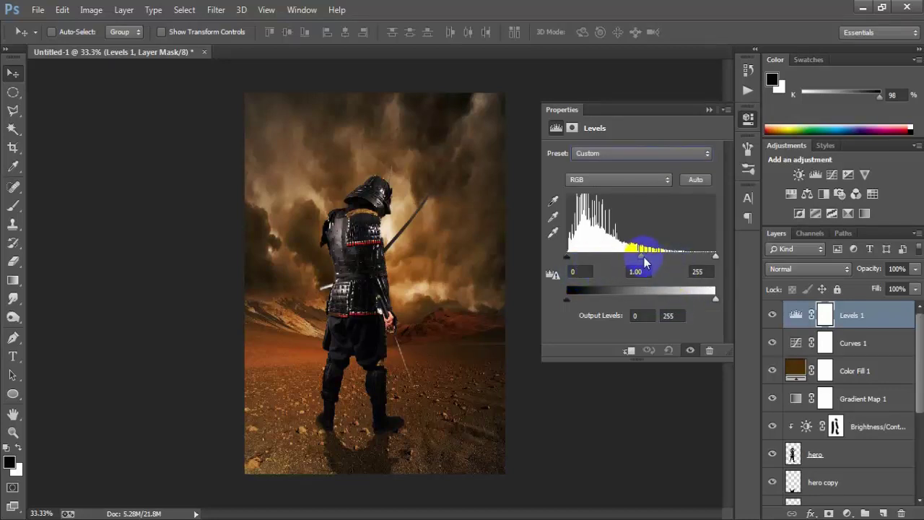
{"action": "left_click_drag", "start_coordinate": [640, 257], "coordinate": [643, 257]}
{"action": "left_click", "coordinate": [679, 288]}
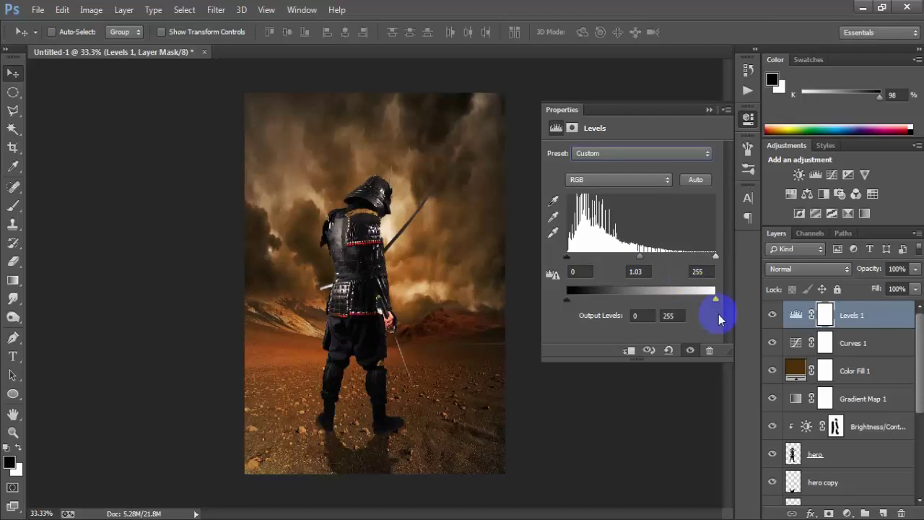
{"action": "left_click_drag", "start_coordinate": [717, 299], "coordinate": [711, 302]}
Step: In the Blue channel, deepen the shadows slightly and set the midtone to 0.94
{"action": "left_click", "coordinate": [631, 187]}
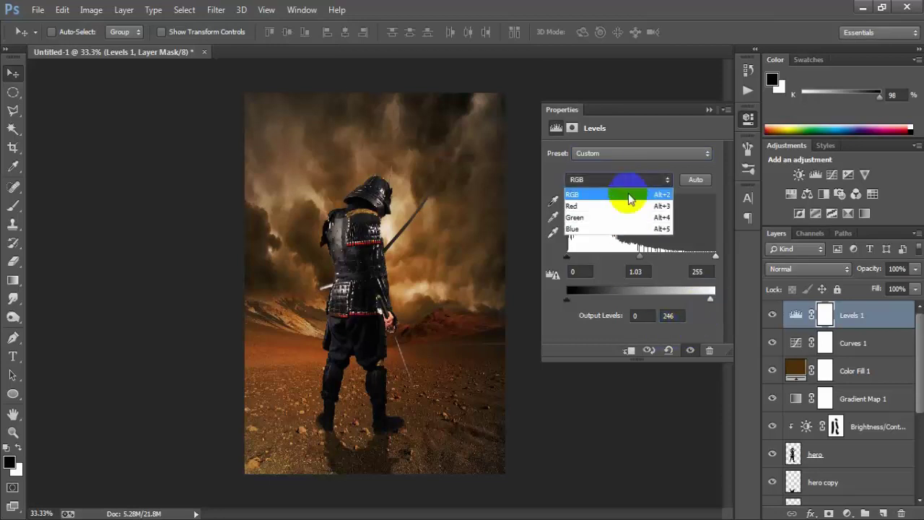
{"action": "left_click", "coordinate": [639, 230]}
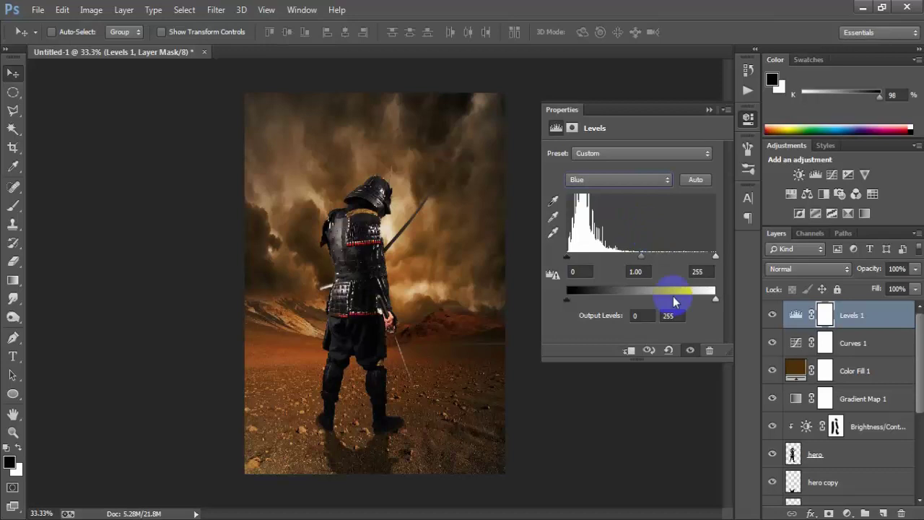
{"action": "left_click", "coordinate": [567, 257]}
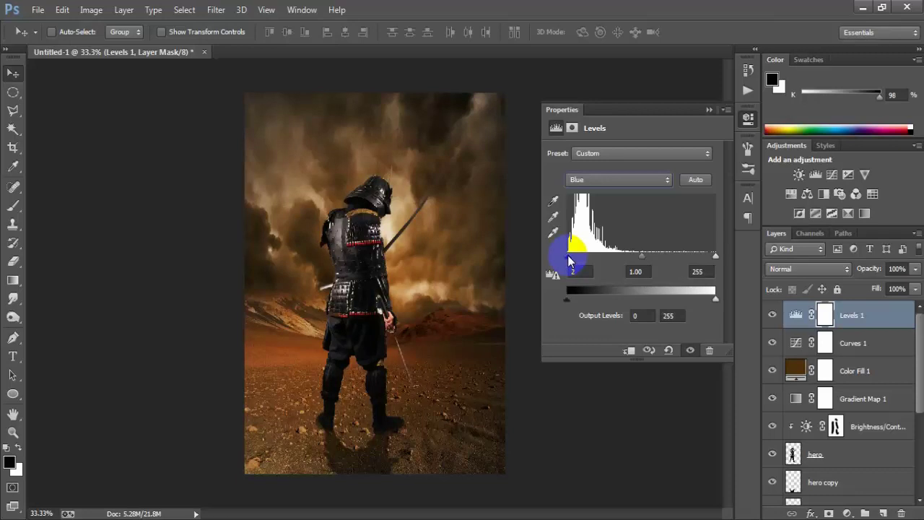
{"action": "mouse_move", "coordinate": [567, 256]}
{"action": "left_mouse_down"}
{"action": "mouse_move", "coordinate": [576, 257]}
{"action": "mouse_move", "coordinate": [566, 256]}
{"action": "left_mouse_up"}
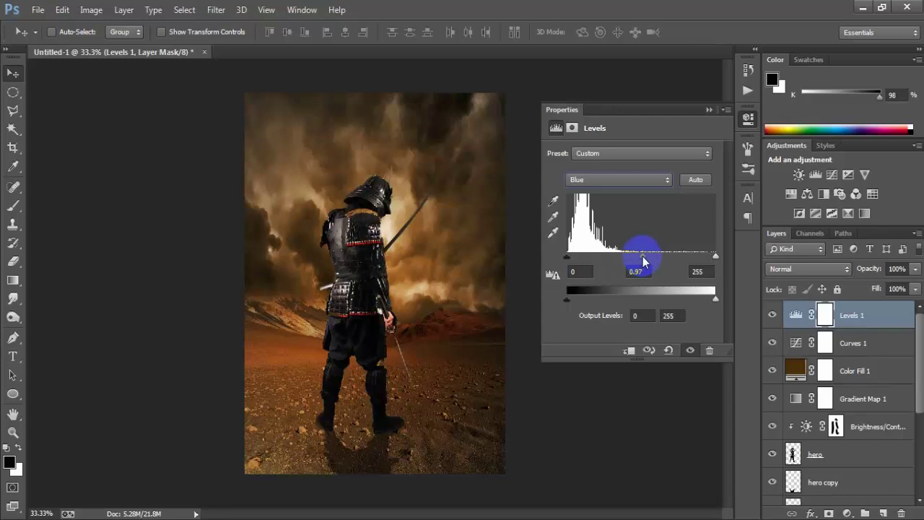
{"action": "left_click_drag", "start_coordinate": [639, 257], "coordinate": [643, 257]}
{"action": "left_click", "coordinate": [713, 258]}
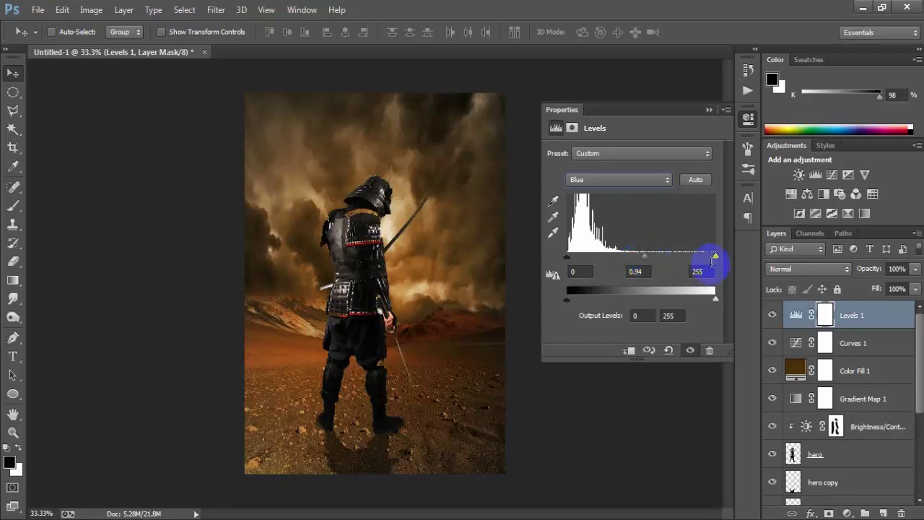
{"action": "left_click", "coordinate": [715, 299]}
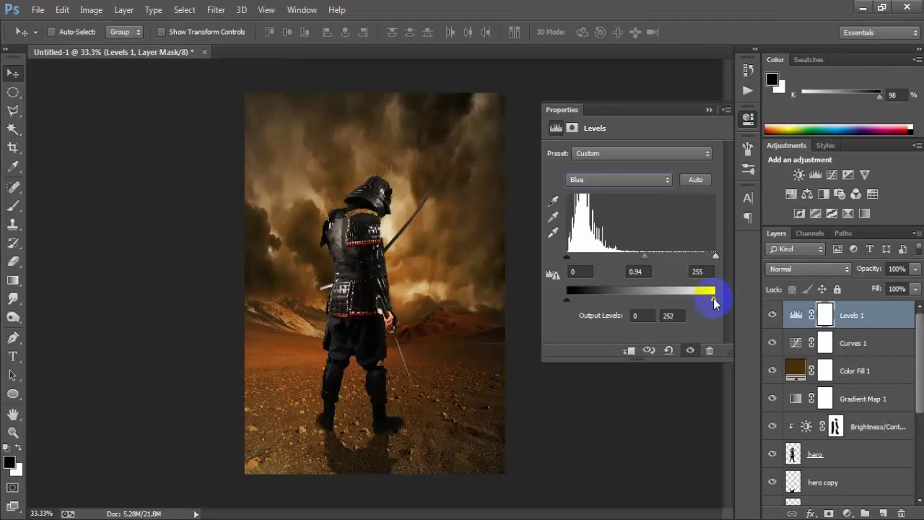
Step: Close the Levels properties and bring up the type tool flyout
{"action": "left_click", "coordinate": [747, 117]}
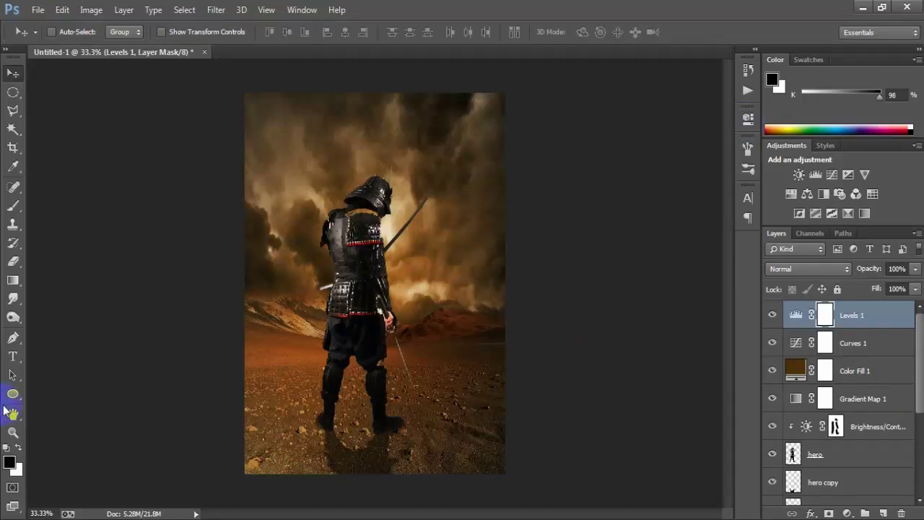
{"action": "left_click", "coordinate": [16, 361]}
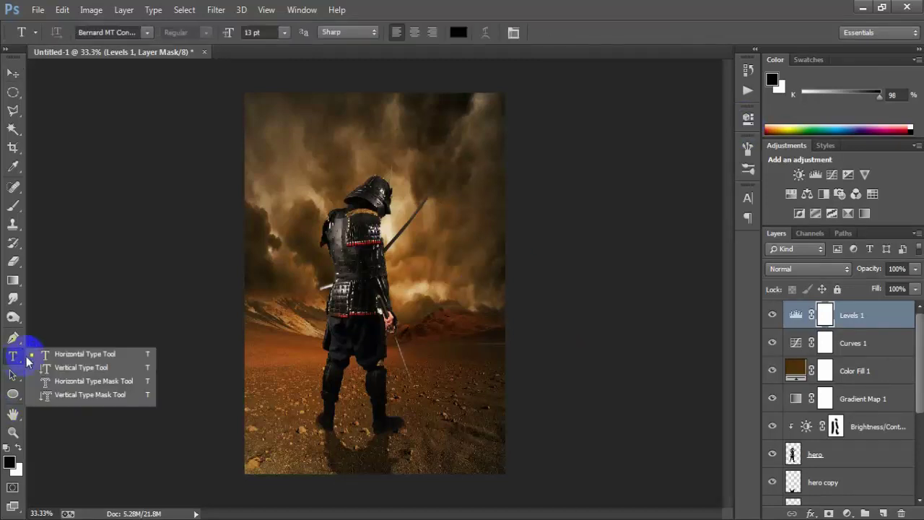
Step: Create a white horizontal text layer reading SAMURAI near the samurai's feet
{"action": "left_click", "coordinate": [85, 354]}
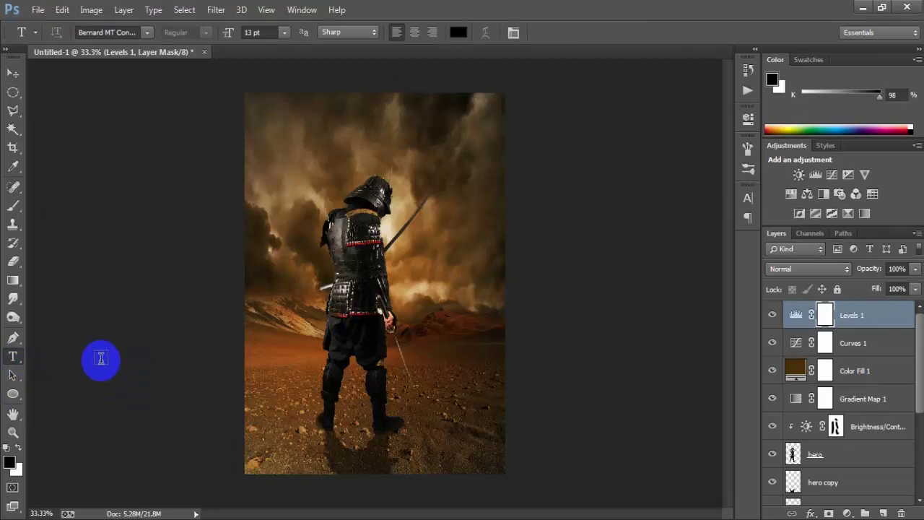
{"action": "left_click", "coordinate": [464, 41]}
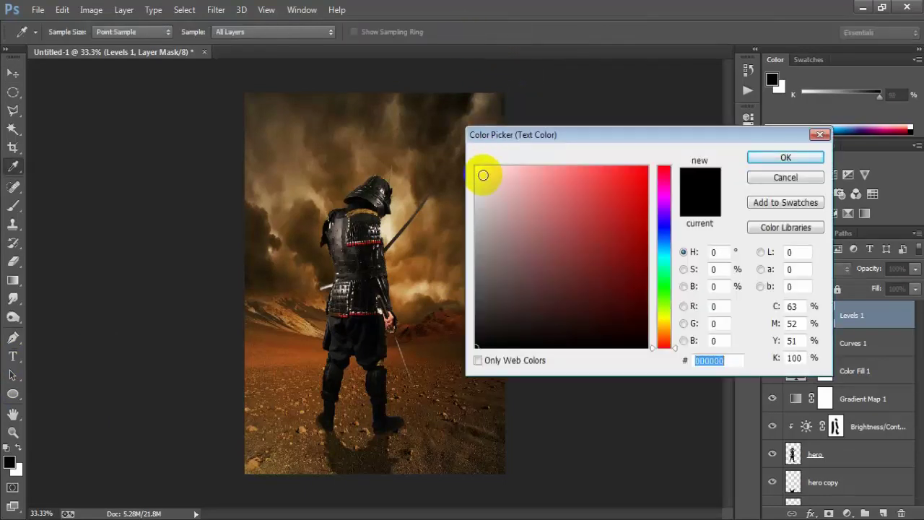
{"action": "left_click", "coordinate": [476, 167]}
{"action": "left_click", "coordinate": [765, 160]}
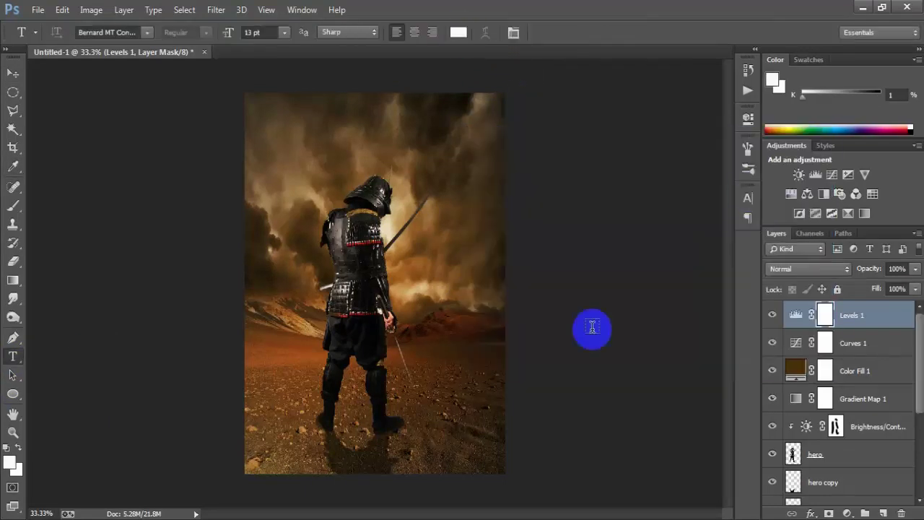
{"action": "left_click", "coordinate": [309, 411]}
{"action": "type", "text": "SAMURAI"}
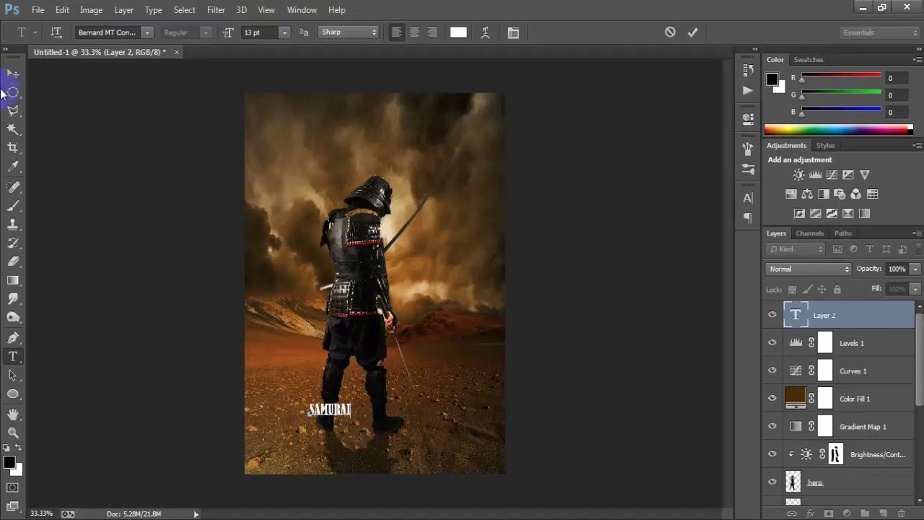
{"action": "left_click", "coordinate": [13, 73]}
Step: Scale the SAMURAI title to about 476% × 402% and centre it across the ground
{"action": "left_click", "coordinate": [353, 430]}
{"action": "left_click_drag", "start_coordinate": [353, 431], "coordinate": [355, 415]}
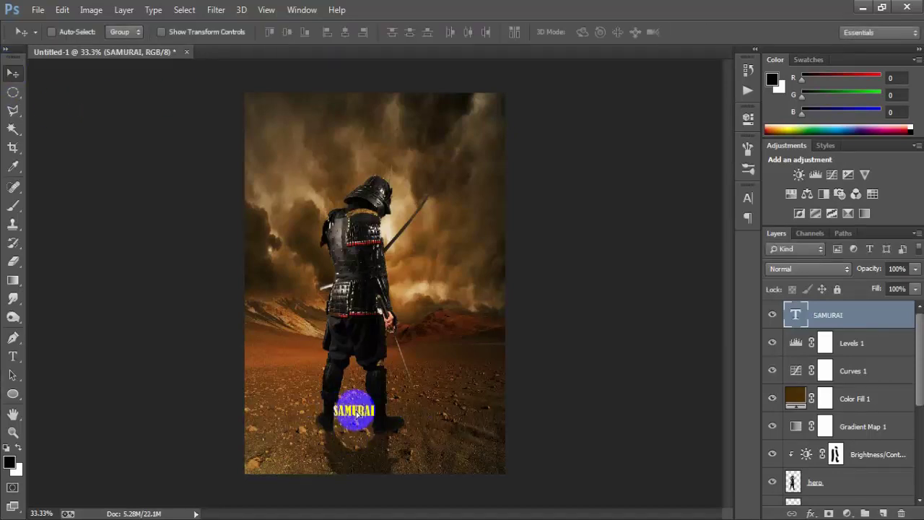
{"action": "key", "text": "ctrl+t"}
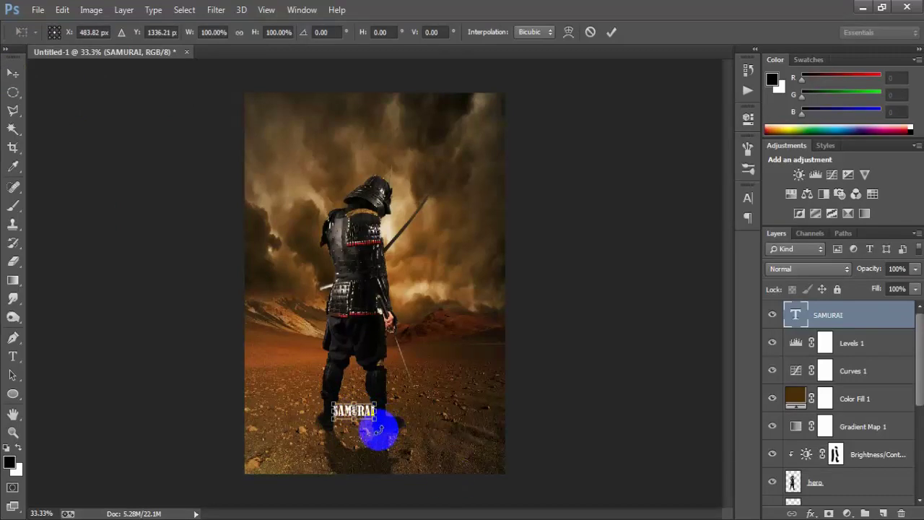
{"action": "left_click_drag", "start_coordinate": [374, 419], "coordinate": [454, 442]}
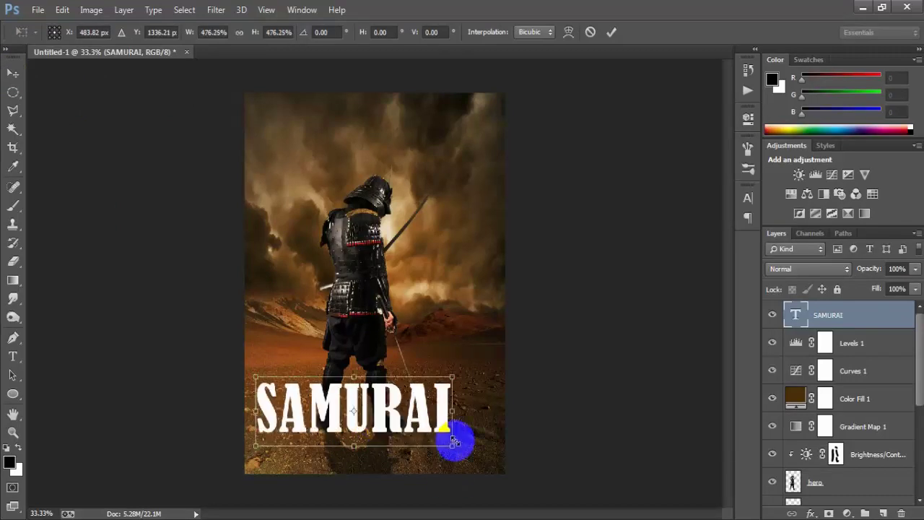
{"action": "left_click_drag", "start_coordinate": [392, 412], "coordinate": [409, 412]}
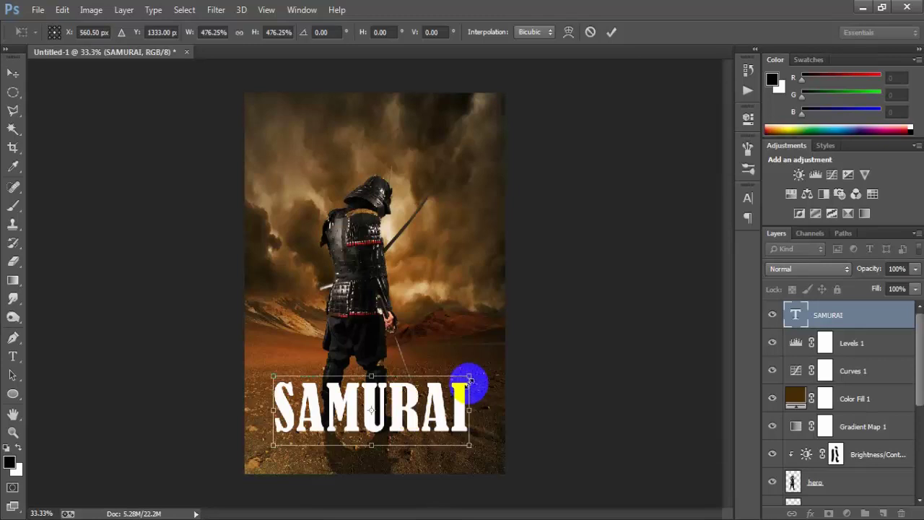
{"action": "left_click_drag", "start_coordinate": [405, 445], "coordinate": [404, 419]}
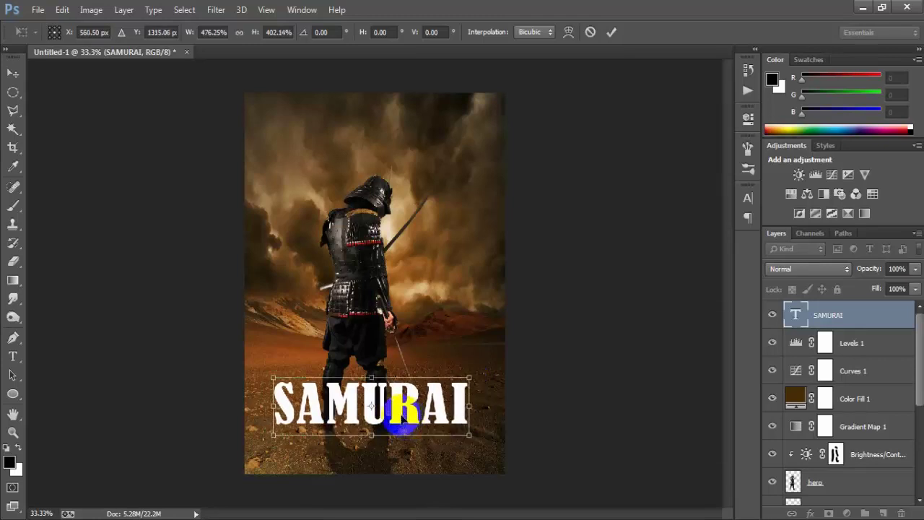
Step: Commit the transform, change the SAMURAI font to Black Jeans, and nudge it slightly higher
{"action": "left_click", "coordinate": [611, 32]}
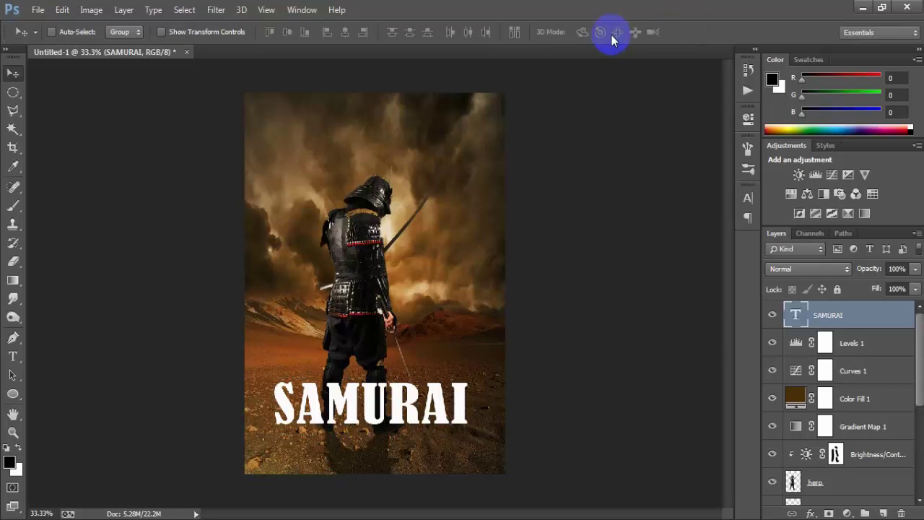
{"action": "left_click", "coordinate": [749, 198]}
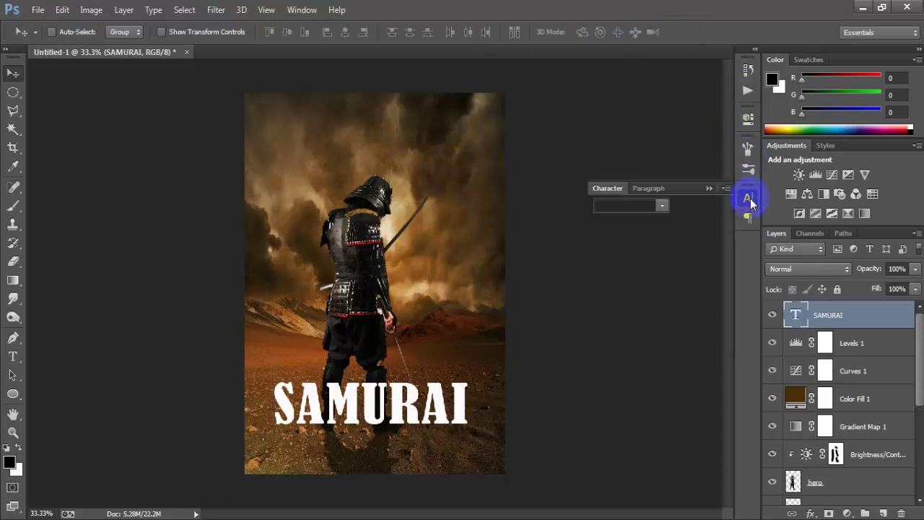
{"action": "left_click", "coordinate": [658, 208]}
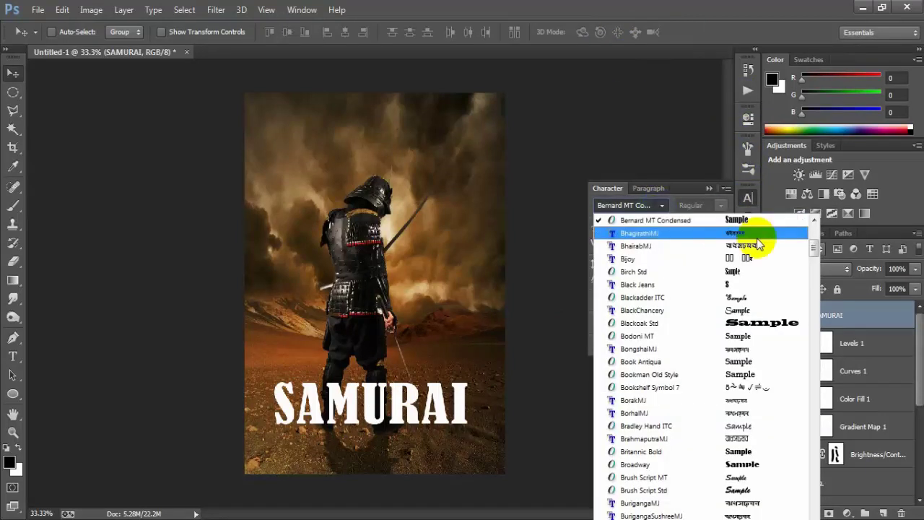
{"action": "left_click_drag", "start_coordinate": [816, 247], "coordinate": [816, 263]}
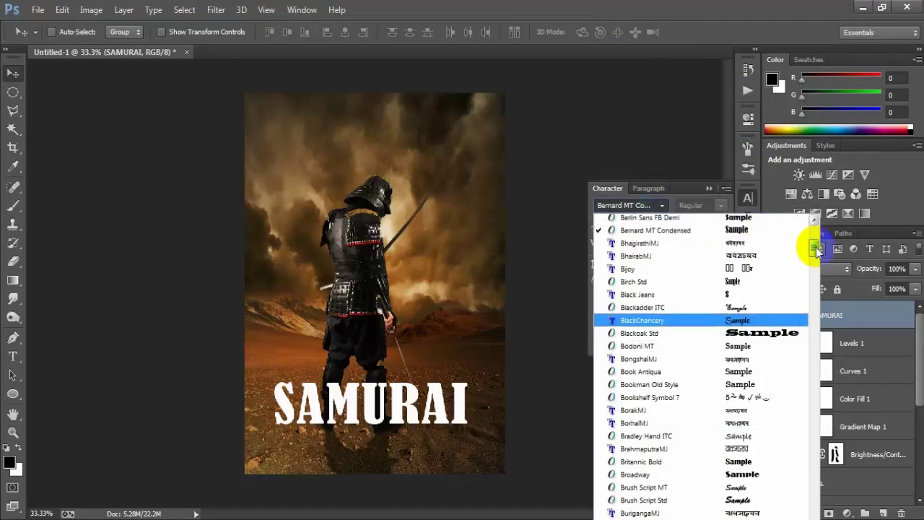
{"action": "left_click", "coordinate": [668, 209]}
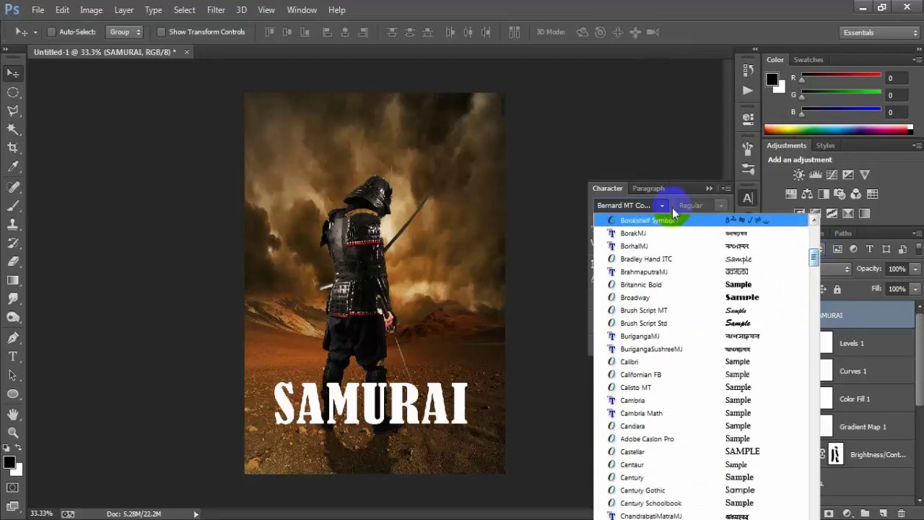
{"action": "left_click", "coordinate": [646, 207]}
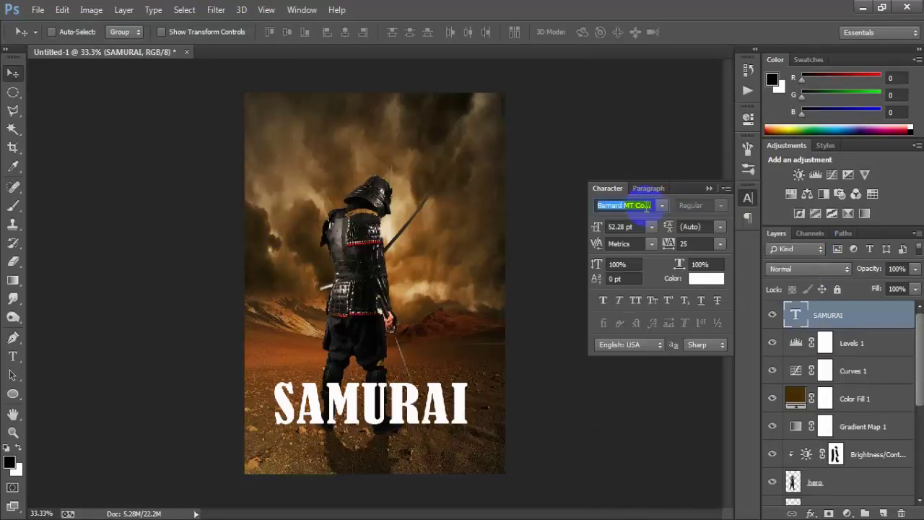
{"action": "scroll", "coordinate": [647, 206], "scroll_direction": "up", "scroll_amount": 5}
{"action": "key", "text": "Return"}
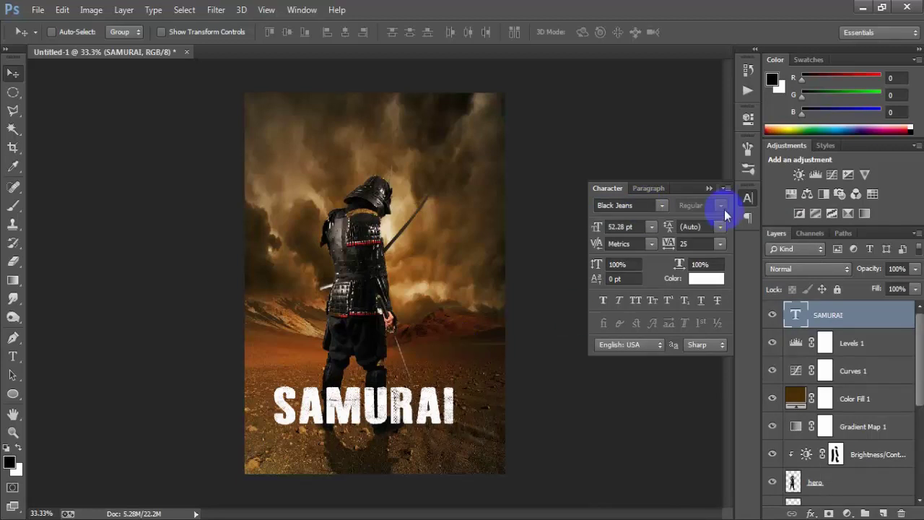
{"action": "left_click", "coordinate": [709, 188]}
{"action": "left_click_drag", "start_coordinate": [392, 394], "coordinate": [399, 399]}
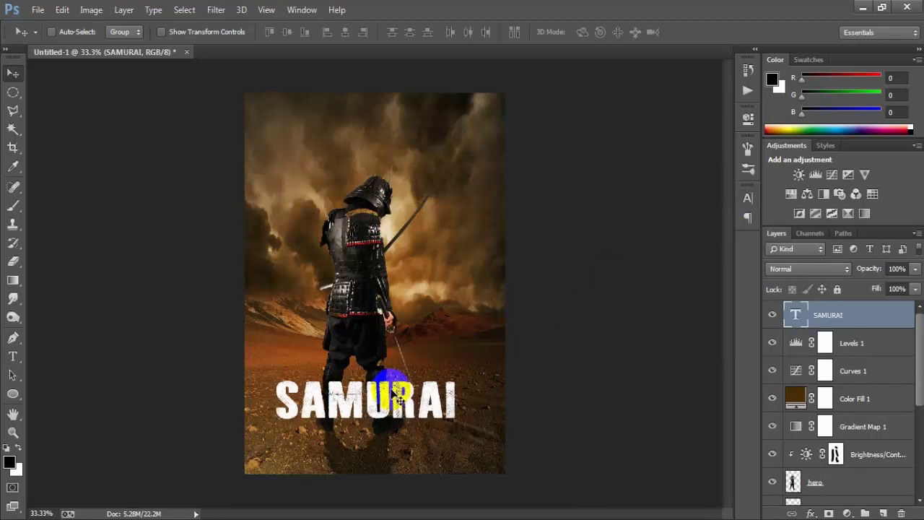
Step: Give the SAMURAI layer a 4 px Stroke in brown 844117 sampled from the ground
{"action": "double_click", "coordinate": [876, 318]}
{"action": "left_click", "coordinate": [443, 201]}
{"action": "left_click", "coordinate": [567, 243]}
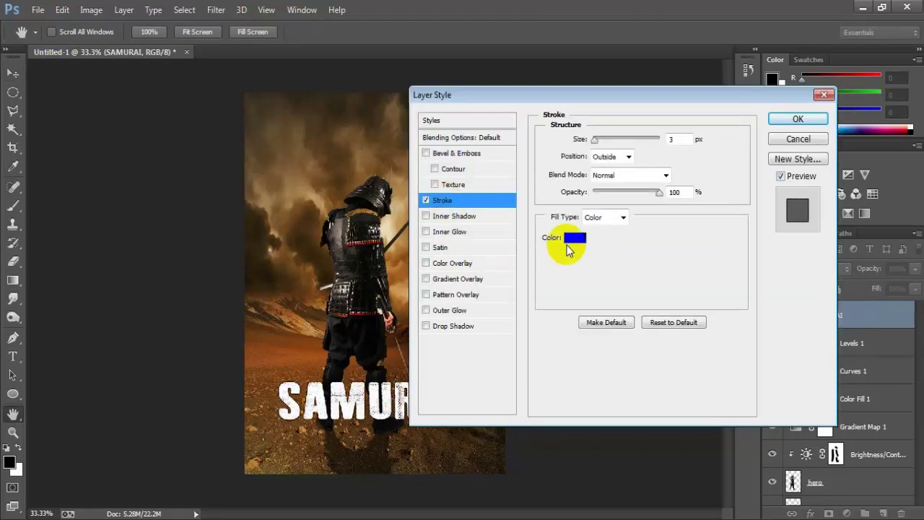
{"action": "left_click", "coordinate": [287, 339]}
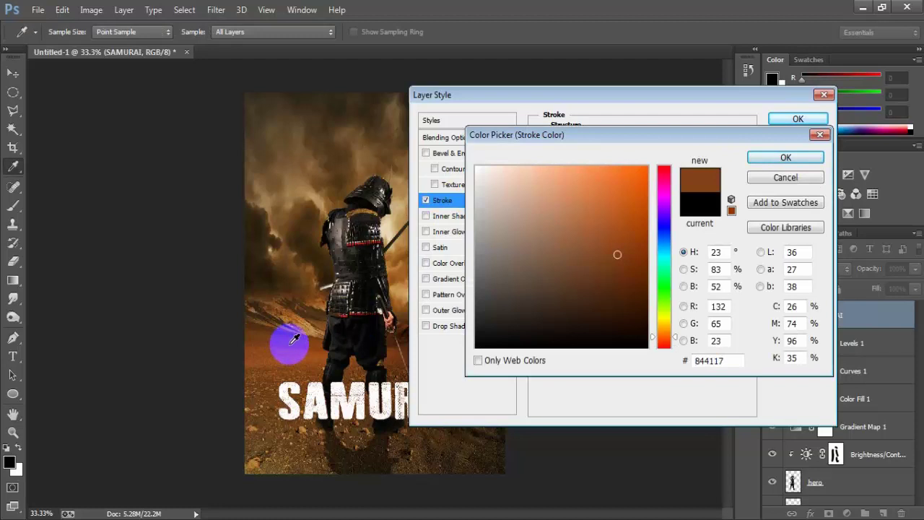
{"action": "left_click", "coordinate": [767, 159]}
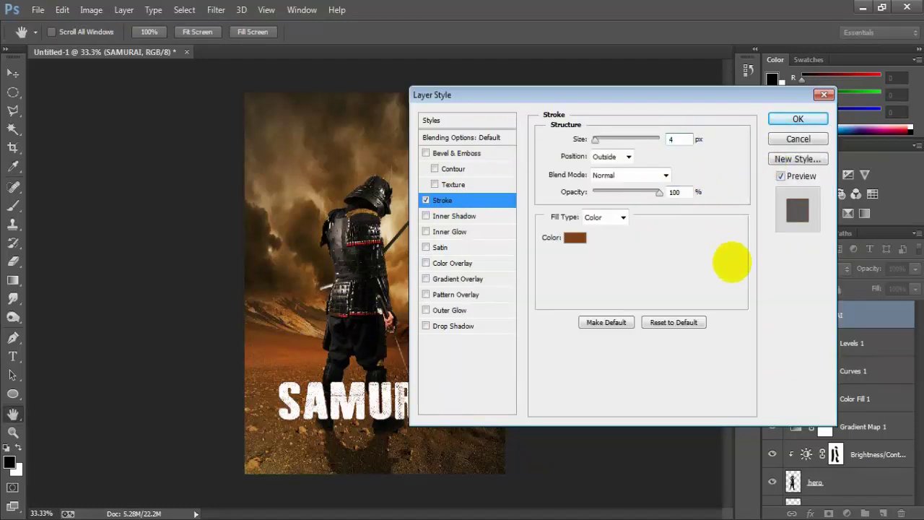
{"action": "left_click", "coordinate": [797, 118]}
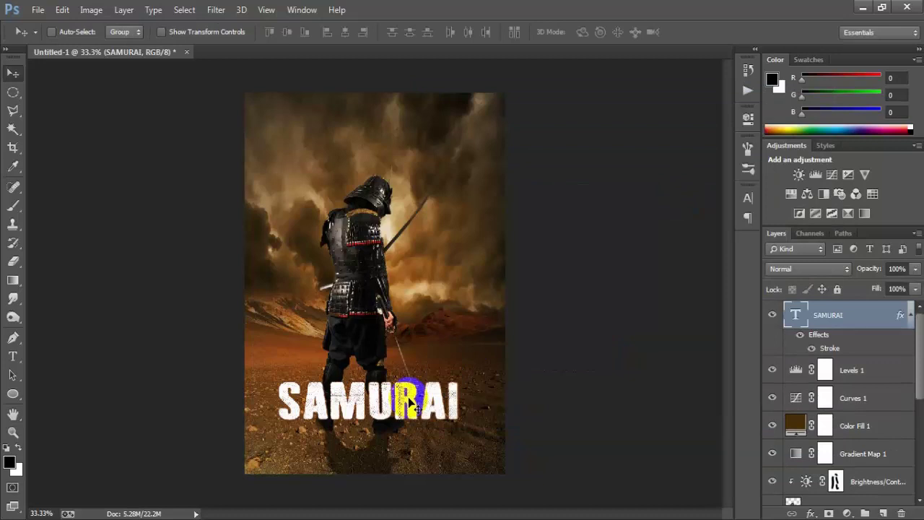
{"action": "left_click", "coordinate": [38, 10]}
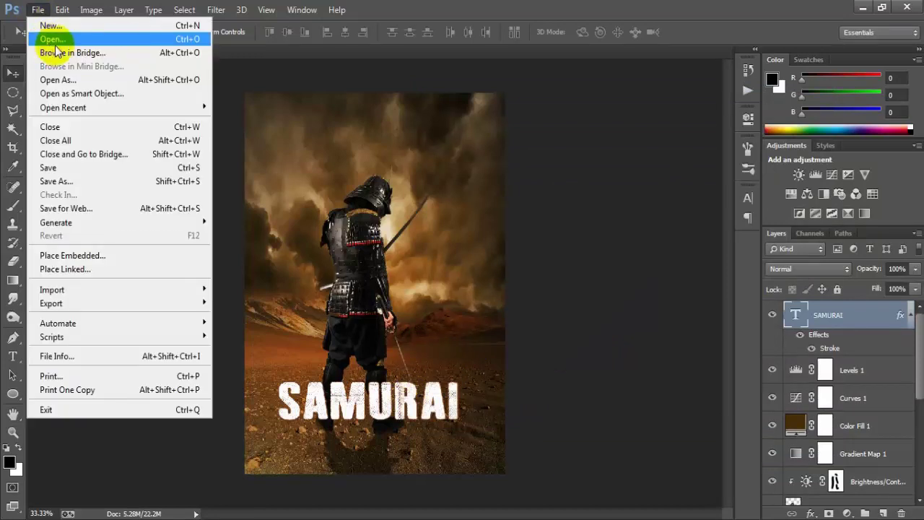
Step: Copy the movie credits.png image into the poster as Layer 2, placed below the title
{"action": "left_click", "coordinate": [123, 42]}
{"action": "left_click", "coordinate": [322, 127]}
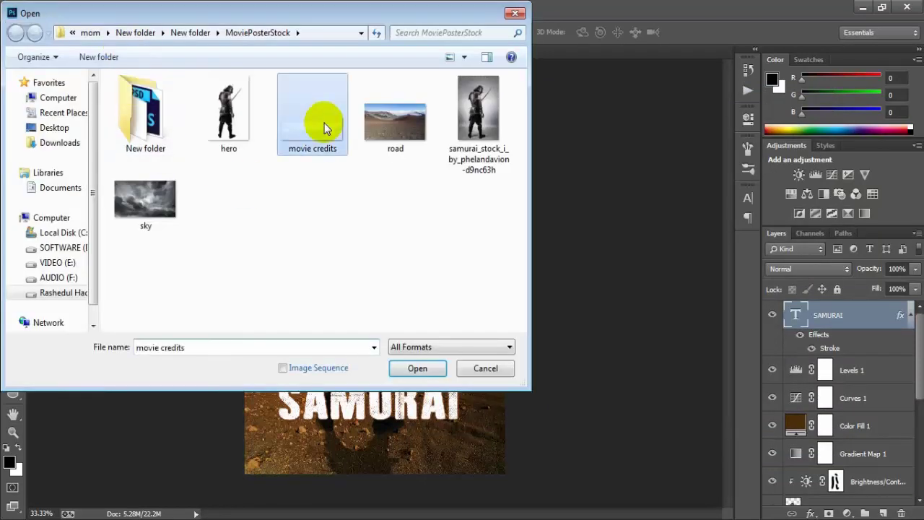
{"action": "left_click", "coordinate": [417, 368]}
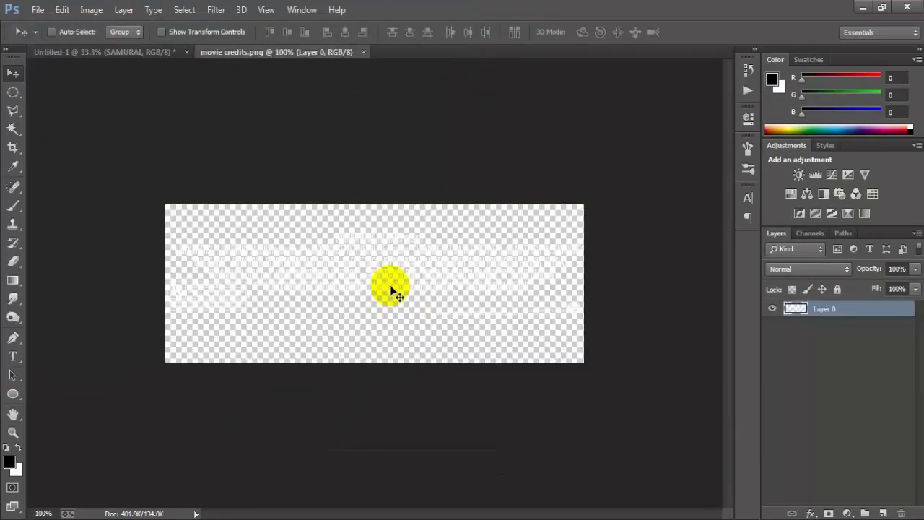
{"action": "left_click_drag", "start_coordinate": [390, 290], "coordinate": [167, 107]}
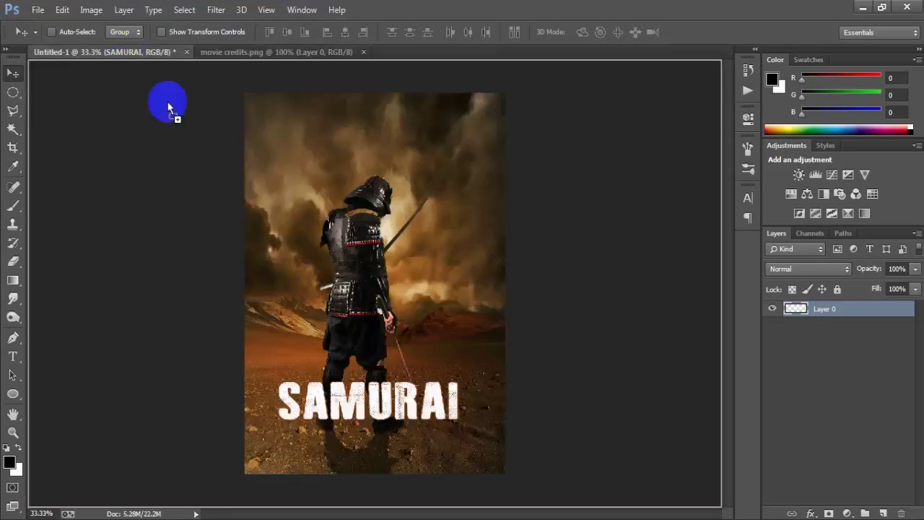
{"action": "left_click_drag", "start_coordinate": [340, 260], "coordinate": [358, 265]}
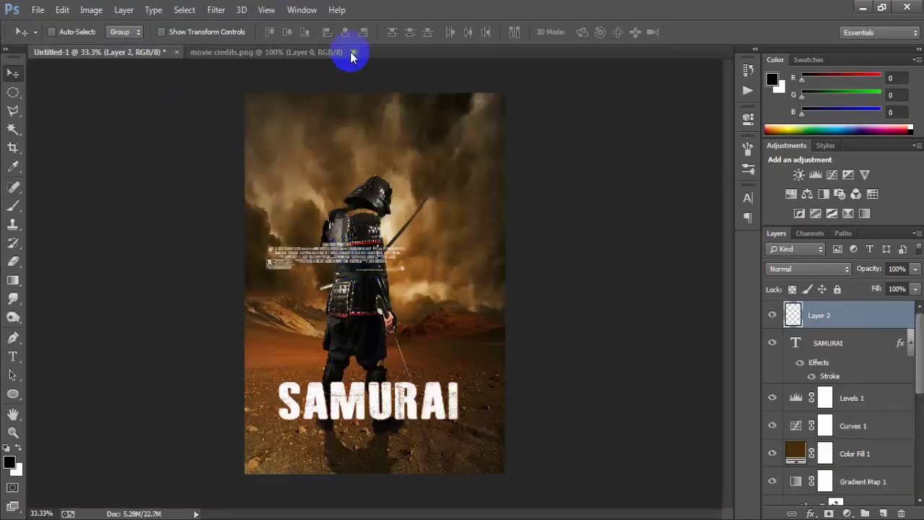
{"action": "left_click", "coordinate": [352, 55]}
{"action": "left_click", "coordinate": [353, 52]}
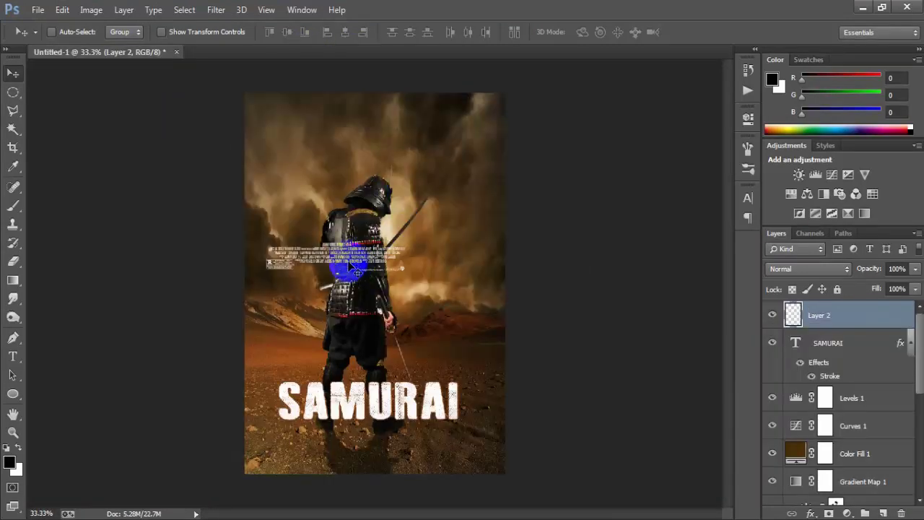
{"action": "mouse_move", "coordinate": [354, 264]}
{"action": "left_mouse_down"}
{"action": "mouse_move", "coordinate": [386, 362]}
{"action": "mouse_move", "coordinate": [384, 447]}
{"action": "left_mouse_up"}
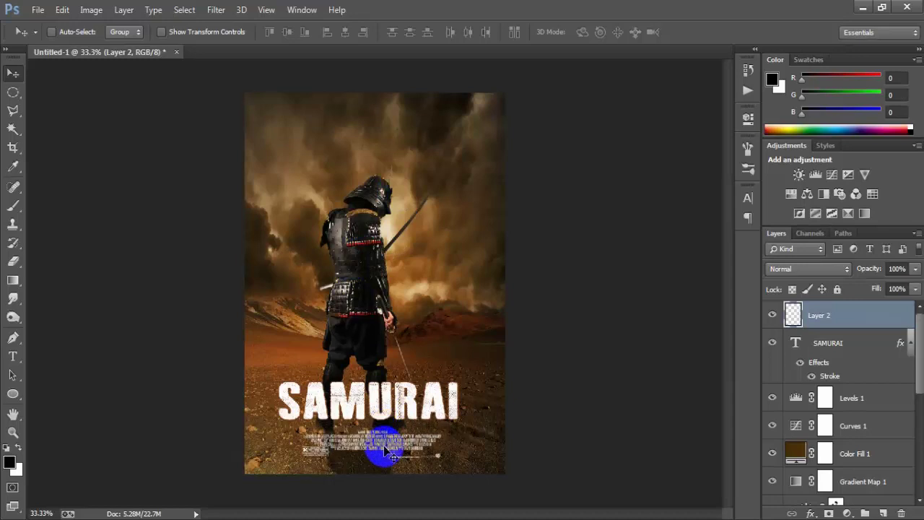
Step: Stretch the credits block to about 188% × 164% so it spans the poster width
{"action": "key", "text": "ctrl+t"}
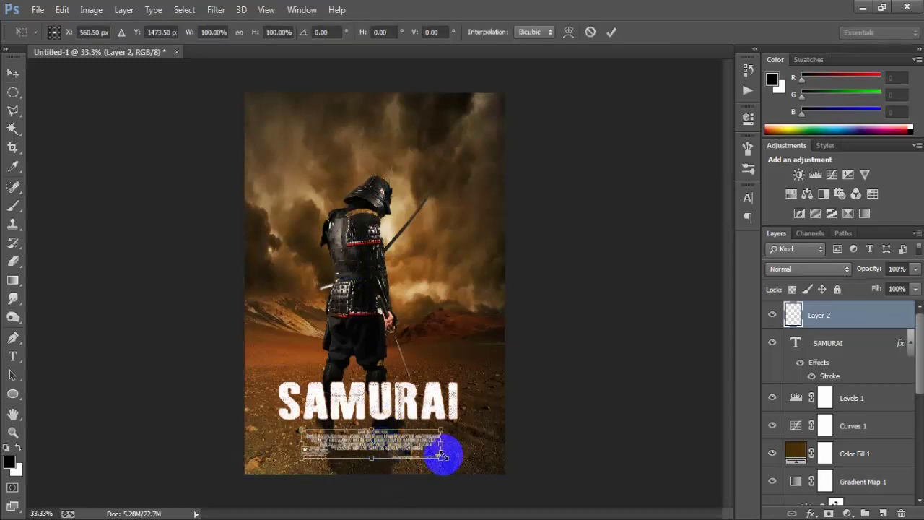
{"action": "left_click_drag", "start_coordinate": [440, 457], "coordinate": [492, 473]}
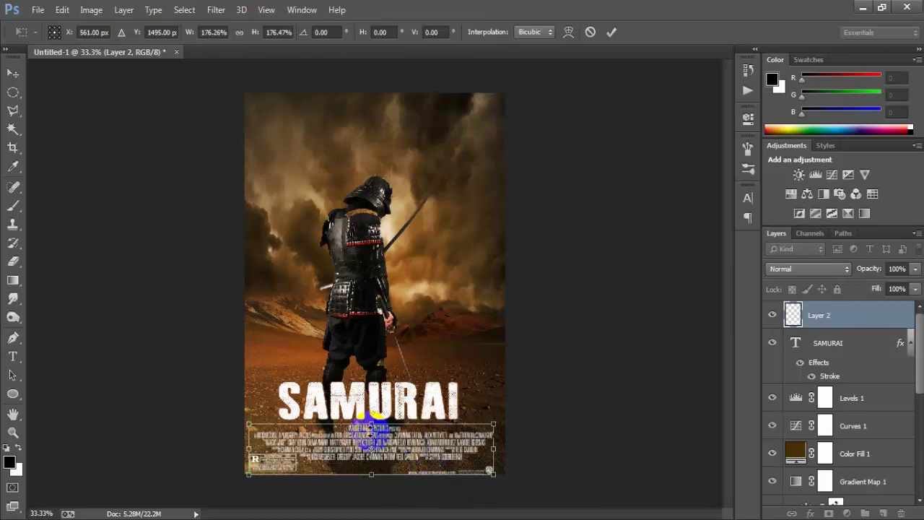
{"action": "left_click_drag", "start_coordinate": [371, 426], "coordinate": [371, 430]}
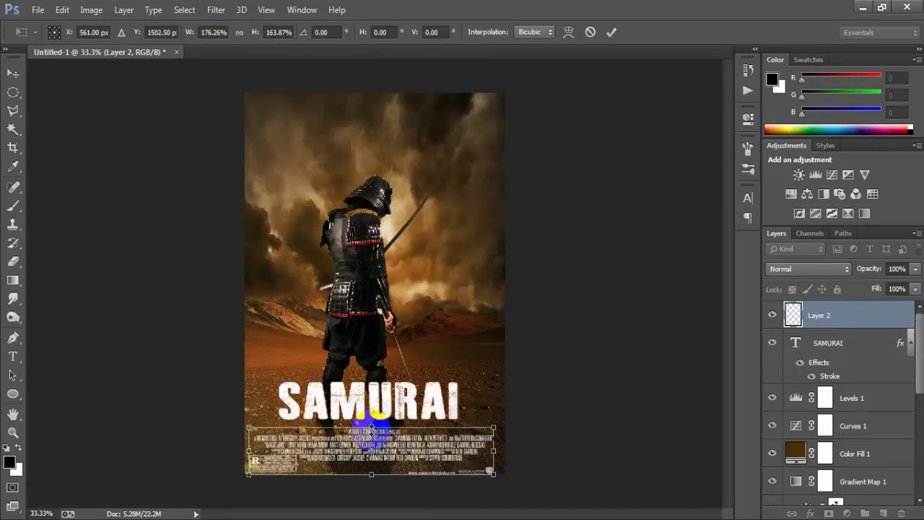
{"action": "left_click_drag", "start_coordinate": [492, 462], "coordinate": [504, 454]}
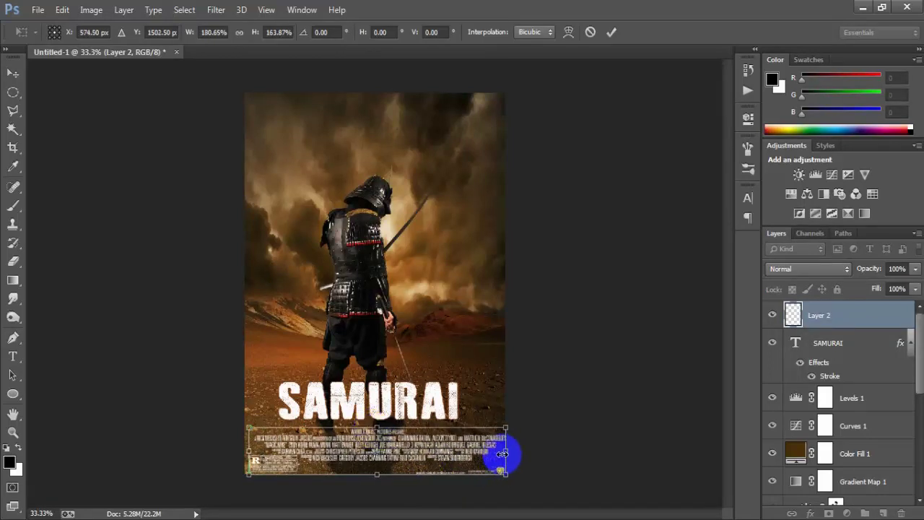
{"action": "left_click_drag", "start_coordinate": [248, 451], "coordinate": [245, 451]}
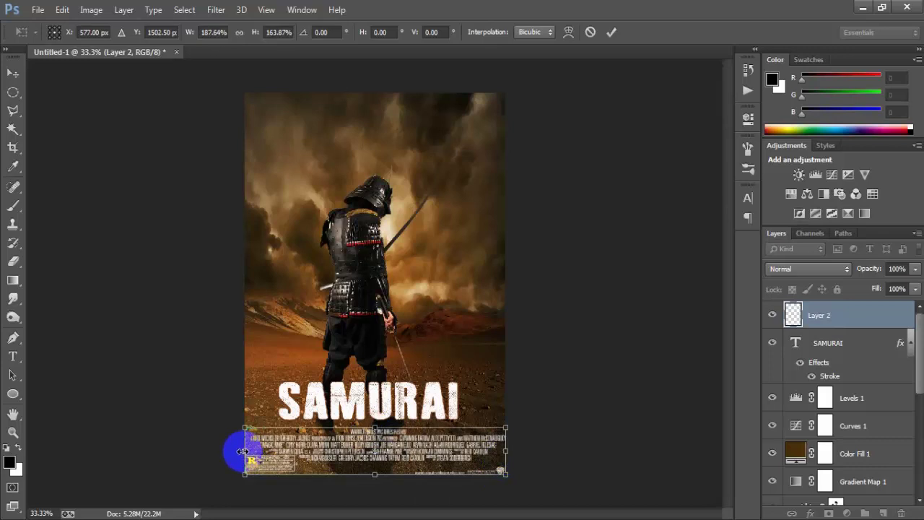
{"action": "left_click", "coordinate": [610, 31]}
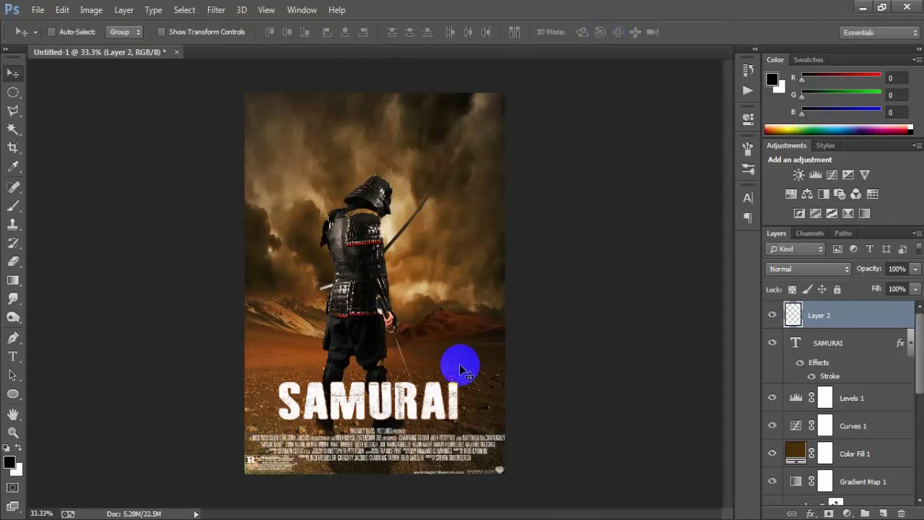
{"action": "key", "text": "ctrl+plus"}
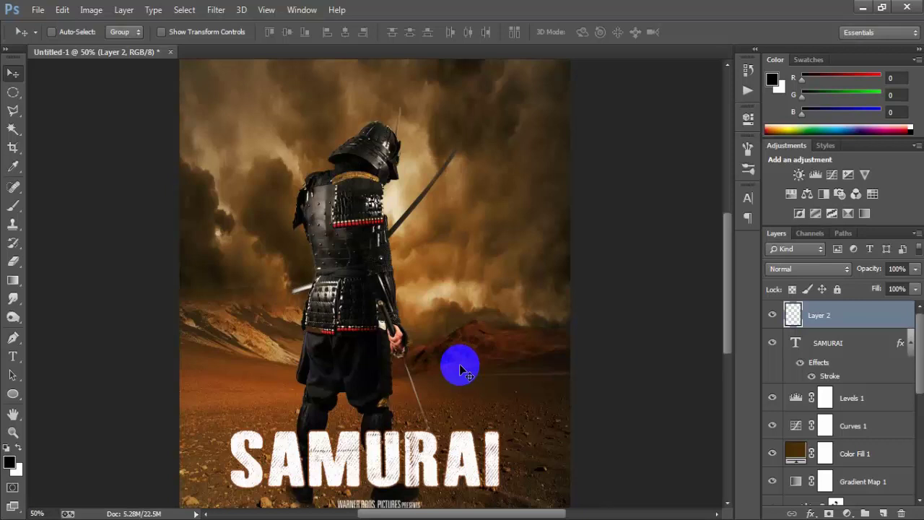
{"action": "key", "text": "ctrl+plus"}
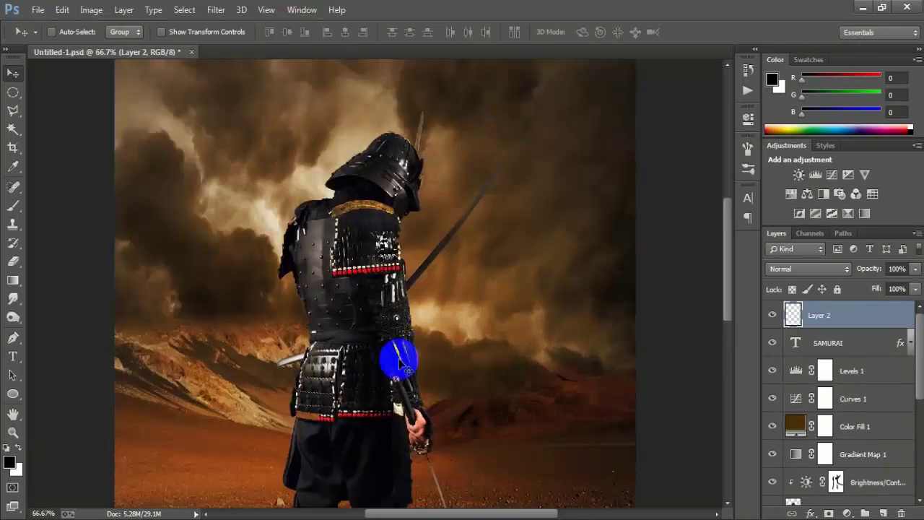
{"action": "left_click_drag", "start_coordinate": [388, 469], "coordinate": [395, 276]}
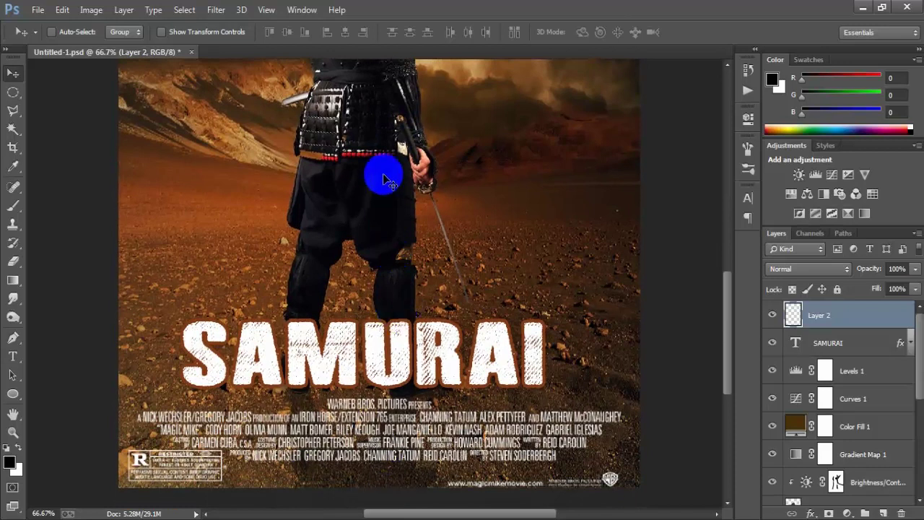
{"action": "left_click_drag", "start_coordinate": [373, 130], "coordinate": [369, 293]}
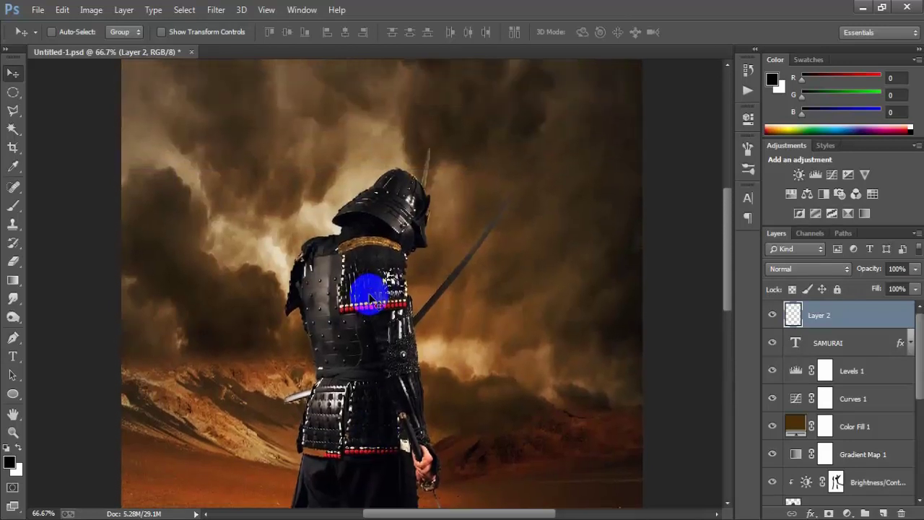
{"action": "key", "text": "ctrl+minus"}
{"action": "key", "text": "ctrl+minus"}
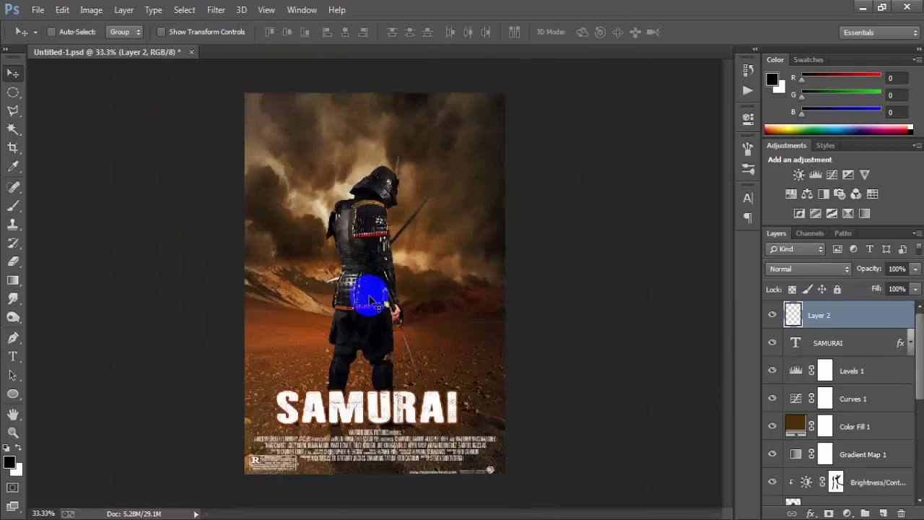